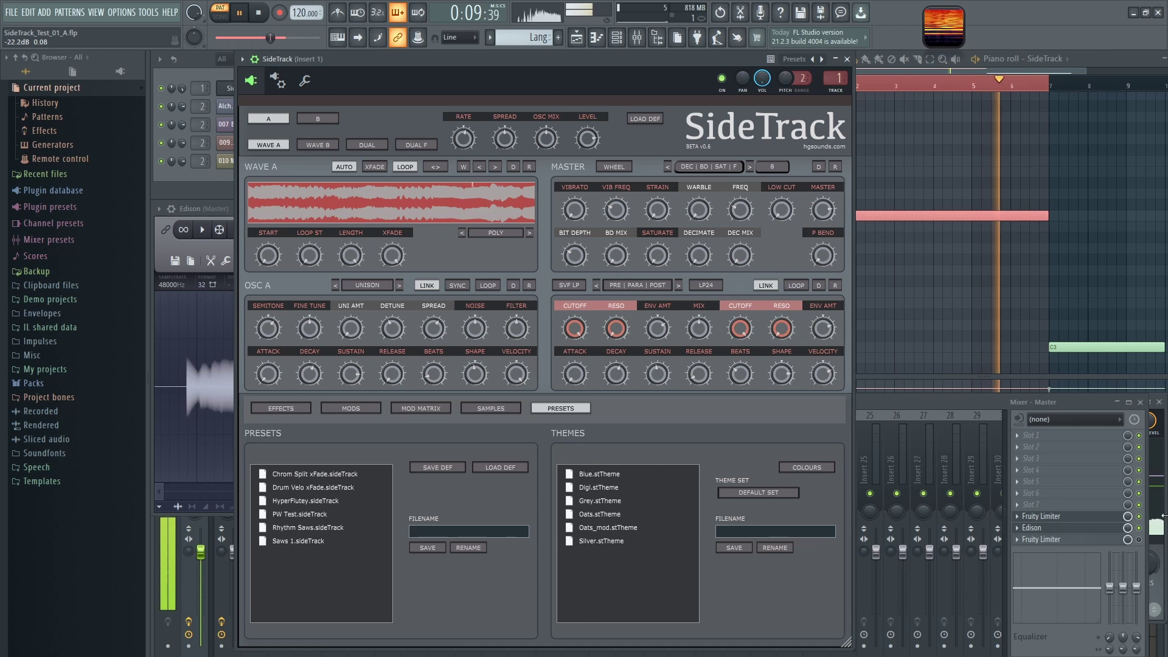
# - Raise the gain of the Fruity Limiter on the Master track to 8.8 dB and stop playback
pyautogui.moveTo(802, 565); pyautogui.dragTo(802, 528)
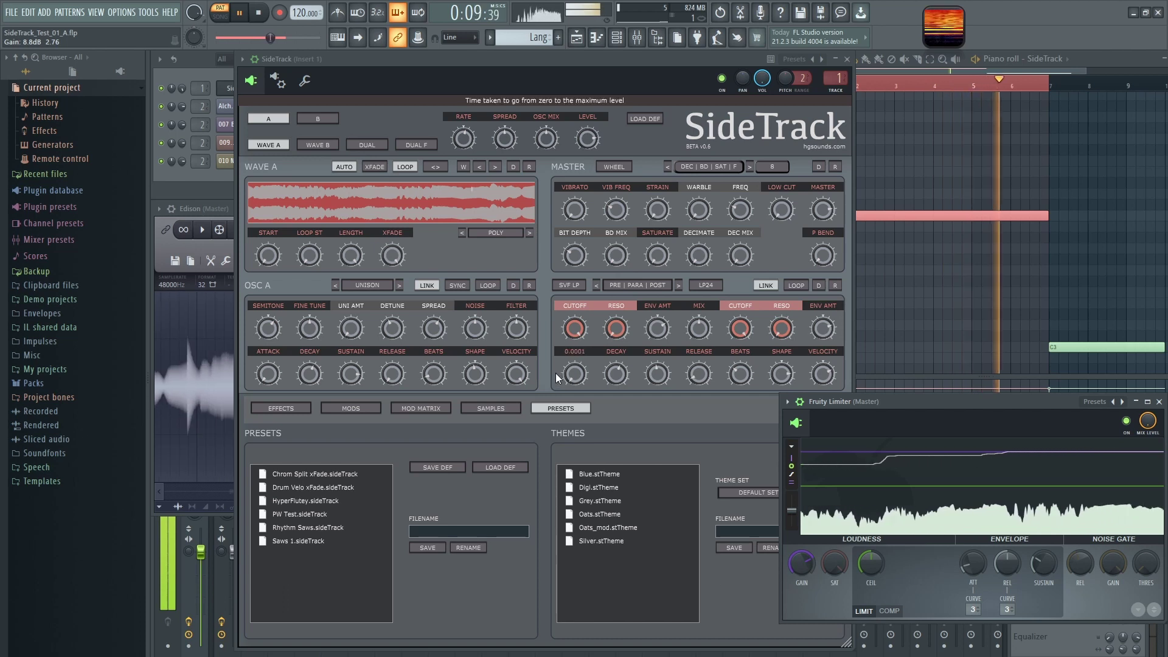
pyautogui.click(261, 13)
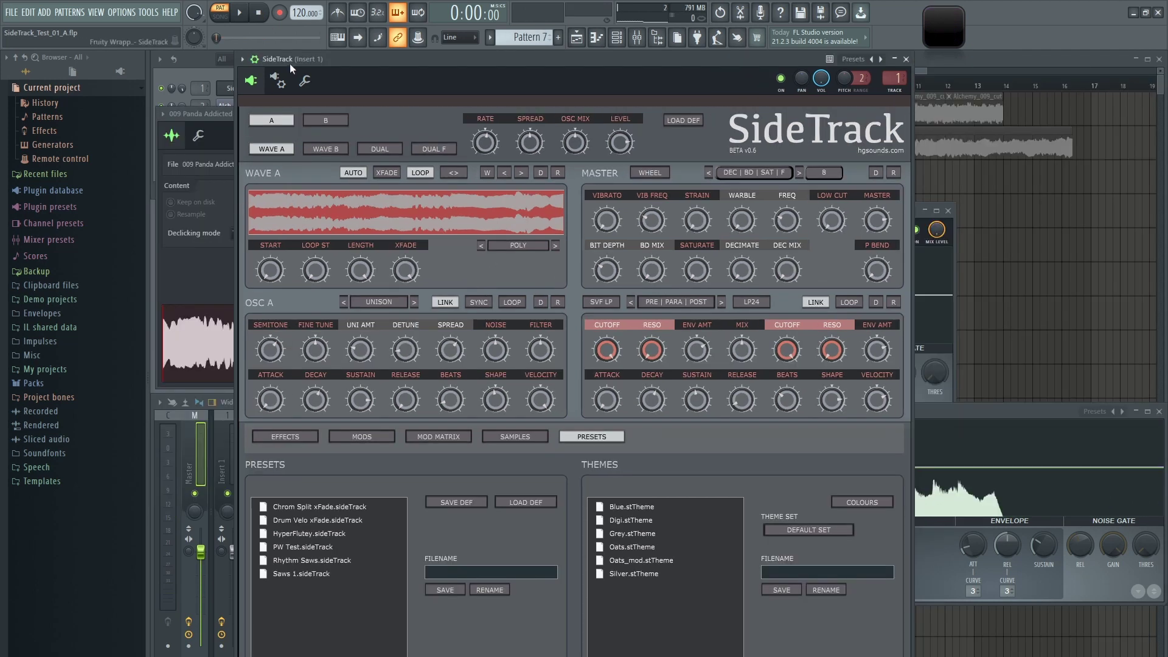
# - Start playback and shorten wave A's loop length to about 10.8%
pyautogui.click(241, 13)
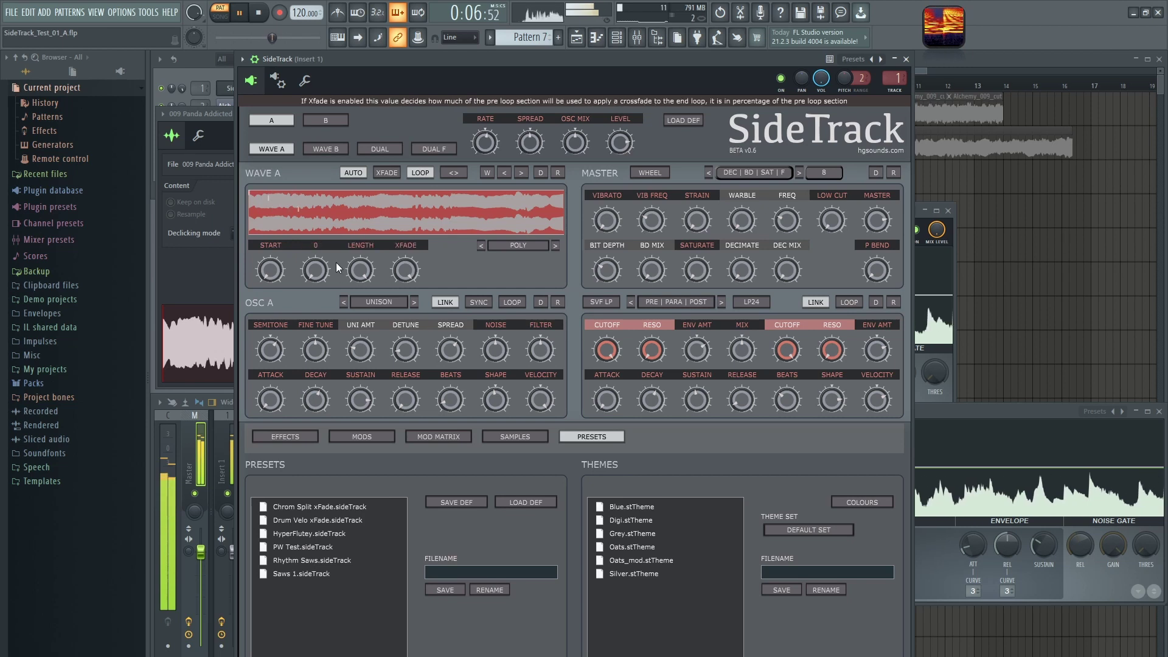
pyautogui.scroll(-3, 363, 274)
pyautogui.moveTo(362, 275); pyautogui.dragTo(367, 373)
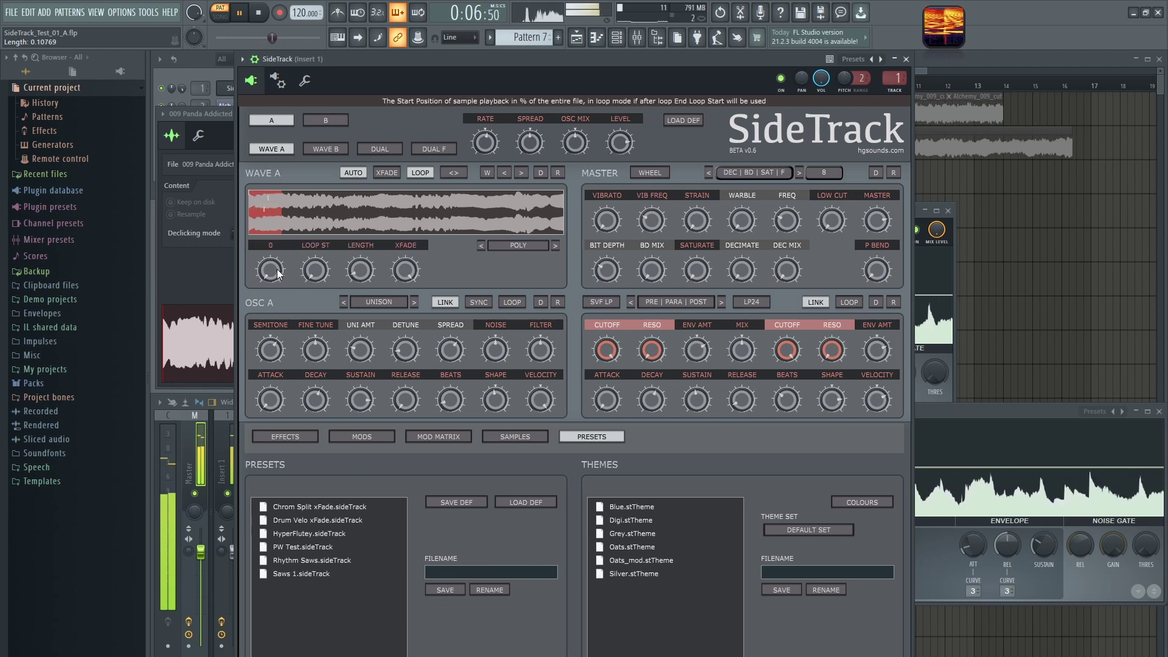
# - Shorten wave A's loop further, shifting the loop start to 21% and the playback start to 17%
pyautogui.moveTo(323, 269); pyautogui.dragTo(323, 264)
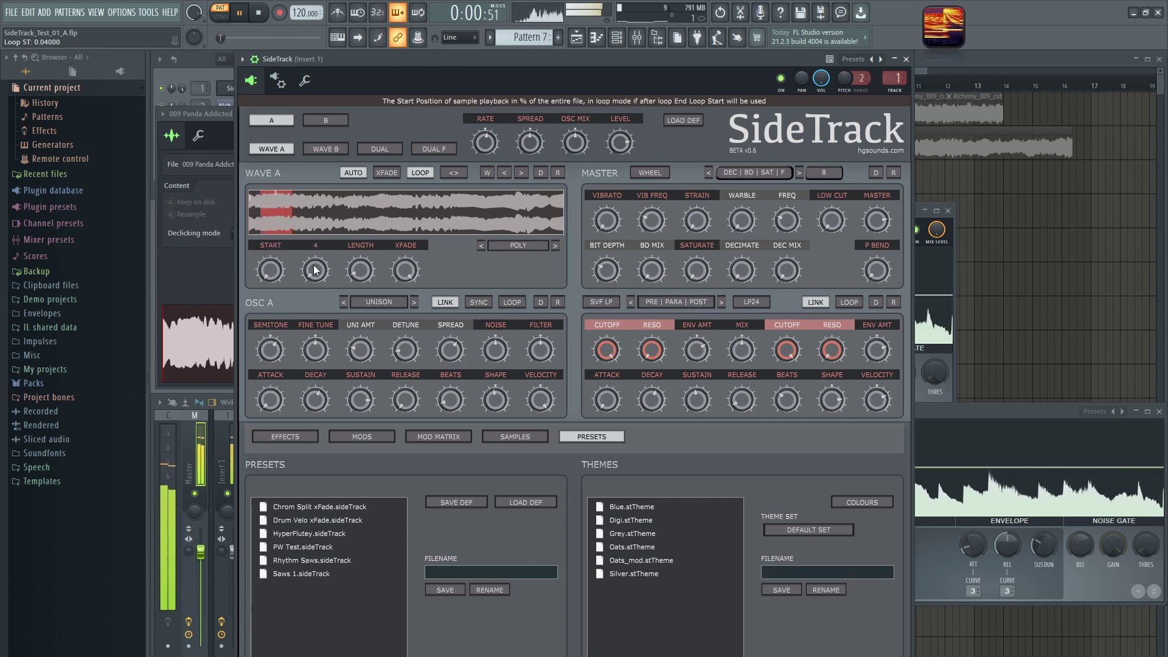
pyautogui.moveTo(360, 272)
pyautogui.mouseDown()
pyautogui.moveTo(318, 266)
pyautogui.moveTo(338, 247)
pyautogui.mouseUp()
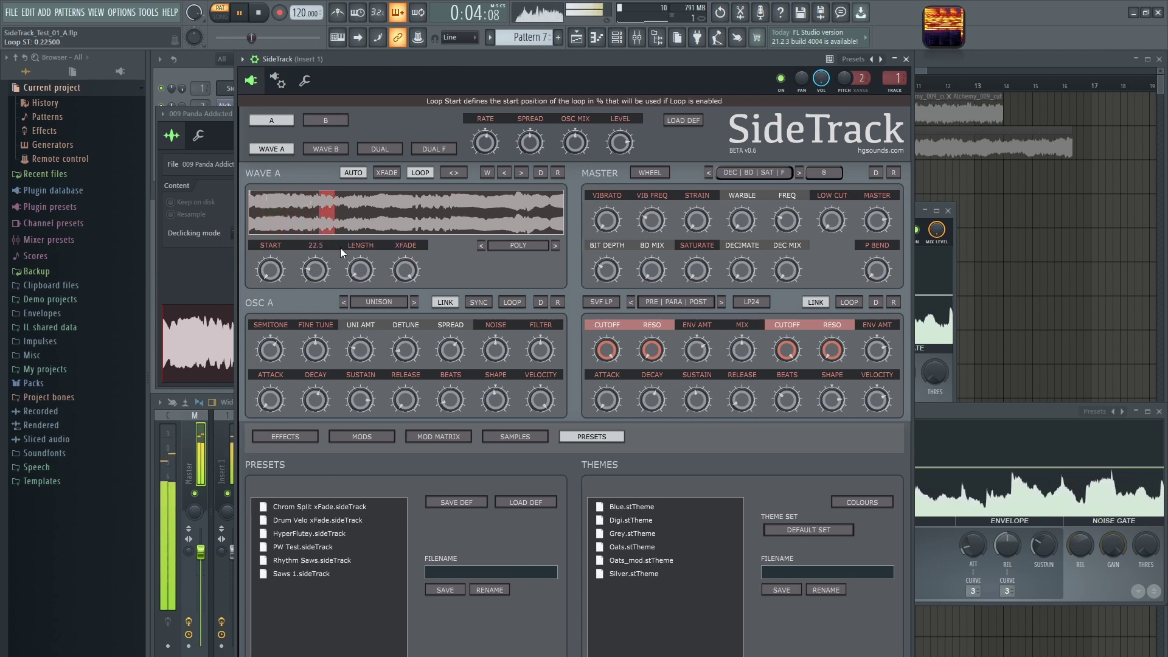
pyautogui.scroll(5, 277, 249)
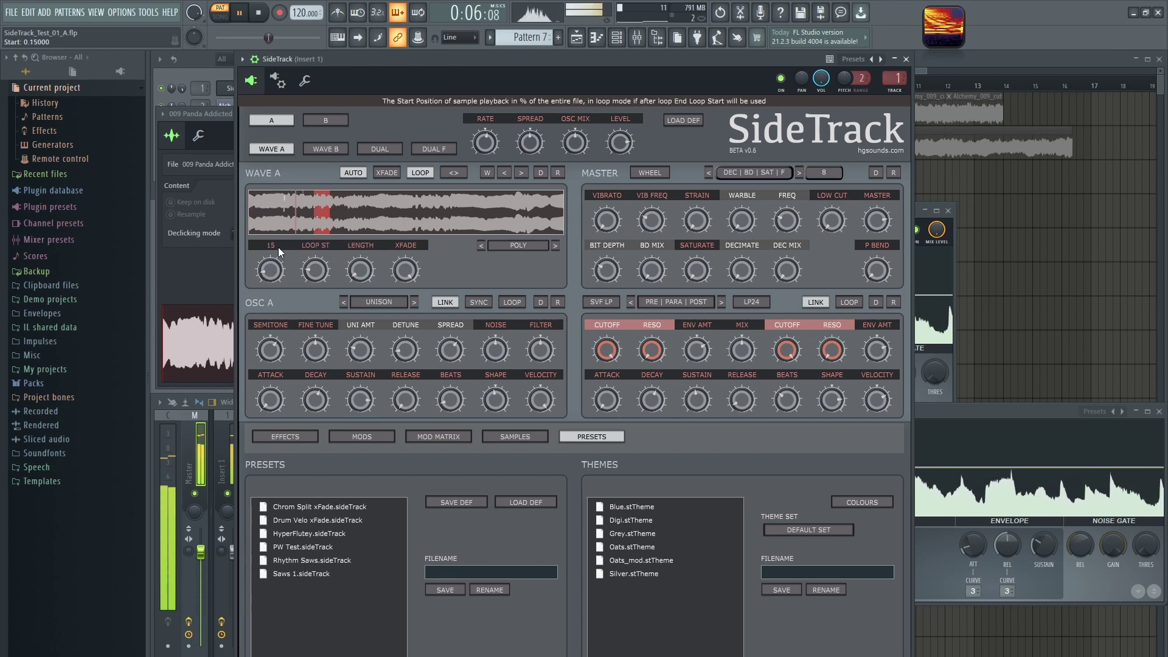
pyautogui.scroll(-5, 290, 240)
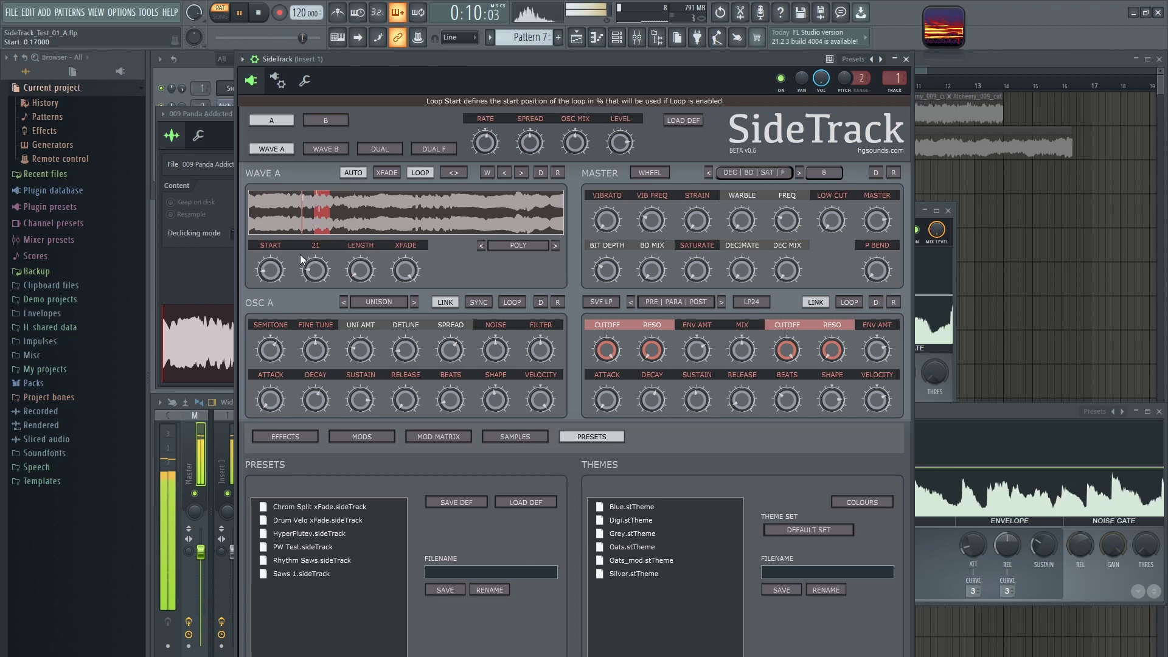
# - Move wave A's loop toward the end of the sample, with the loop length about 36.7% and playback start at 81%
pyautogui.moveTo(301, 254)
pyautogui.mouseDown()
pyautogui.moveTo(345, 247)
pyautogui.moveTo(385, 218)
pyautogui.mouseUp()
pyautogui.moveTo(360, 268); pyautogui.dragTo(366, 246)
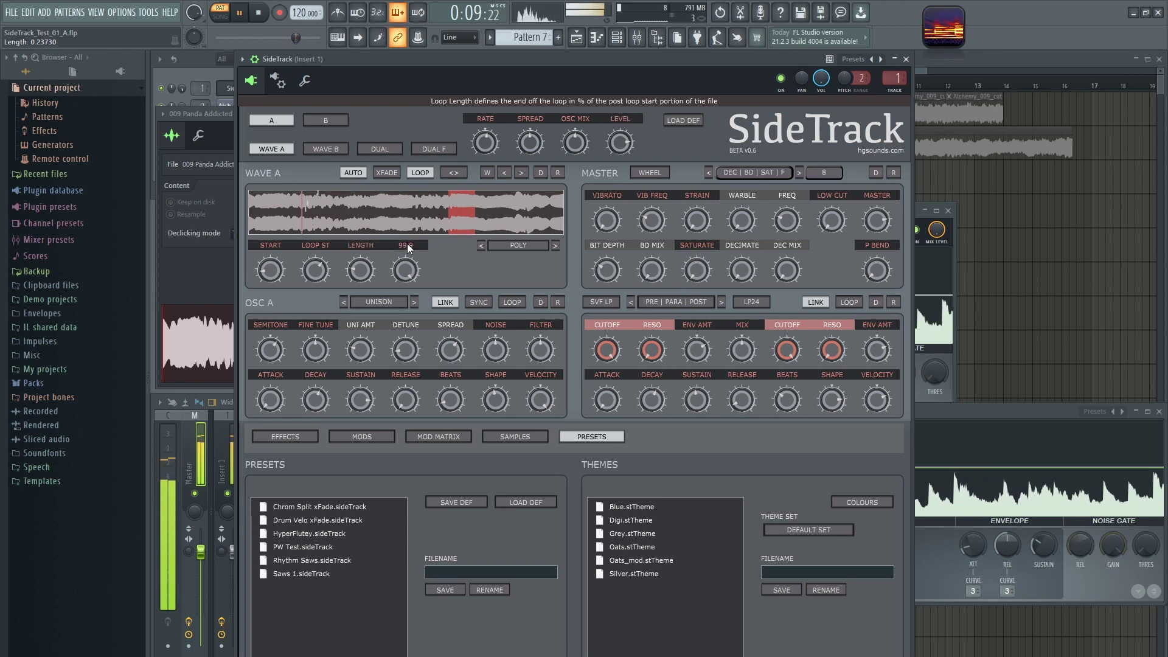
pyautogui.moveTo(311, 272)
pyautogui.mouseDown()
pyautogui.moveTo(323, 242)
pyautogui.moveTo(361, 252)
pyautogui.moveTo(312, 271)
pyautogui.moveTo(266, 250)
pyautogui.mouseUp()
pyautogui.moveTo(290, 201); pyautogui.dragTo(298, 188)
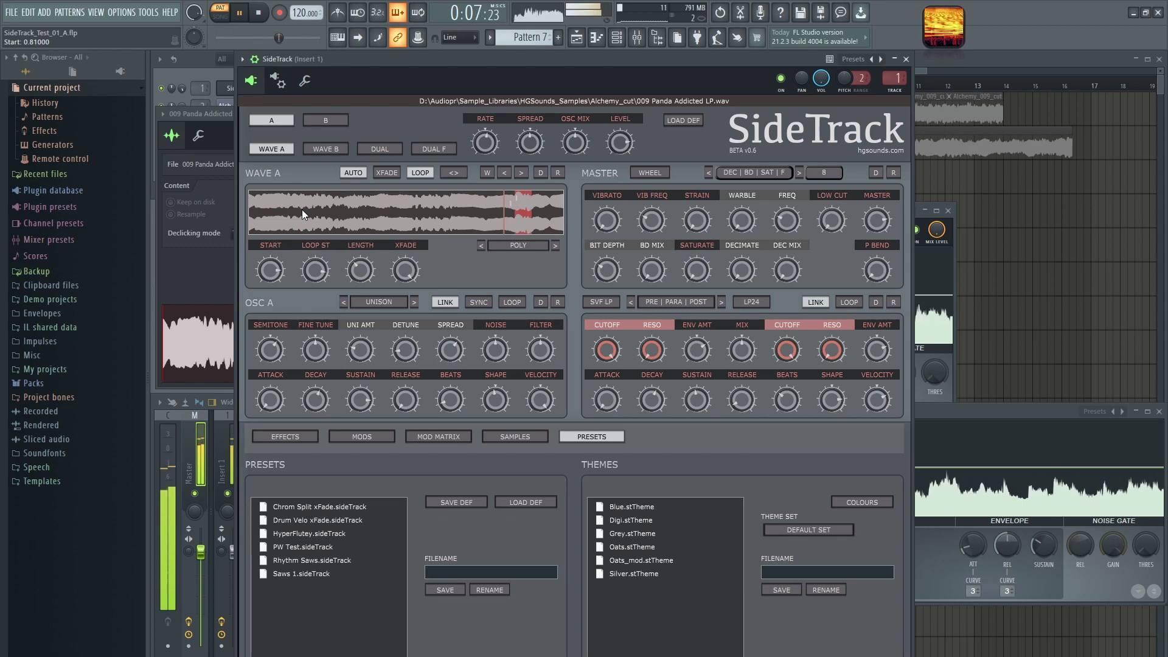
pyautogui.moveTo(313, 270)
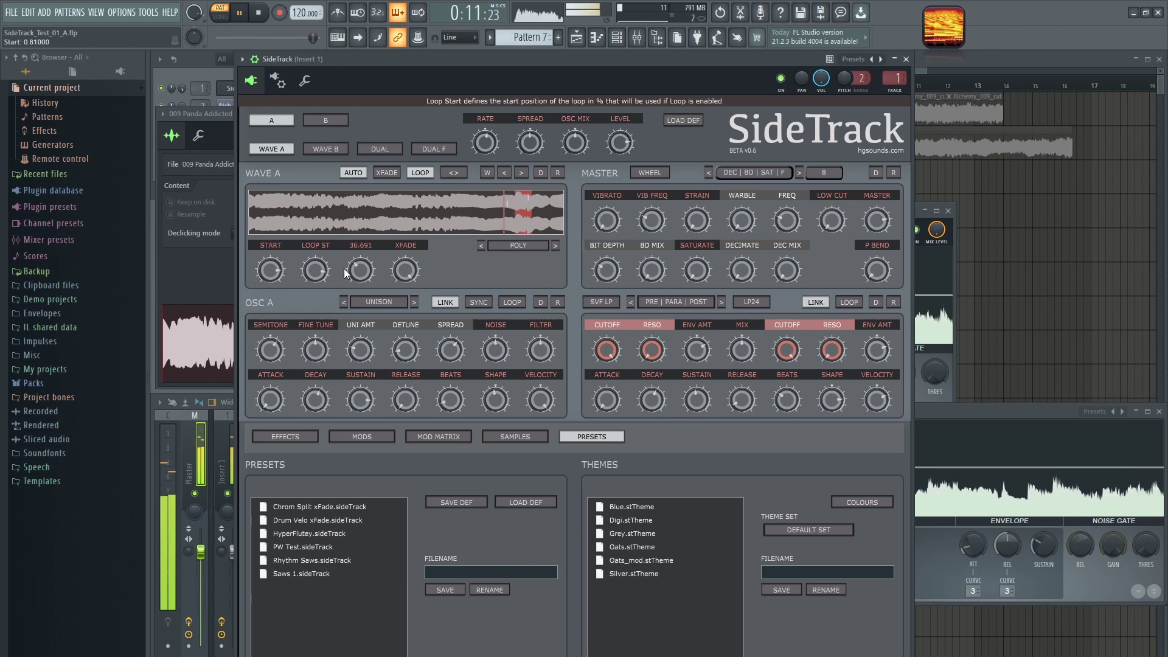
pyautogui.moveTo(318, 279); pyautogui.dragTo(357, 296)
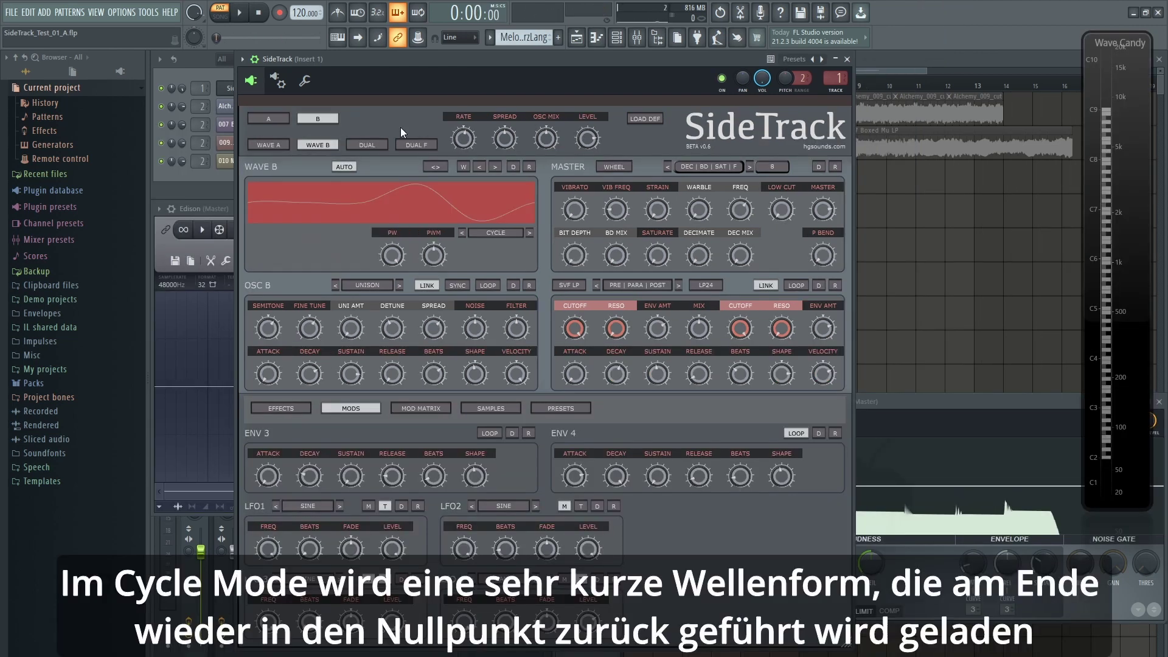
# - Start playback and set wave B's pulse width to 72% and its pulse width modulation amount to 66%
pyautogui.click(241, 14)
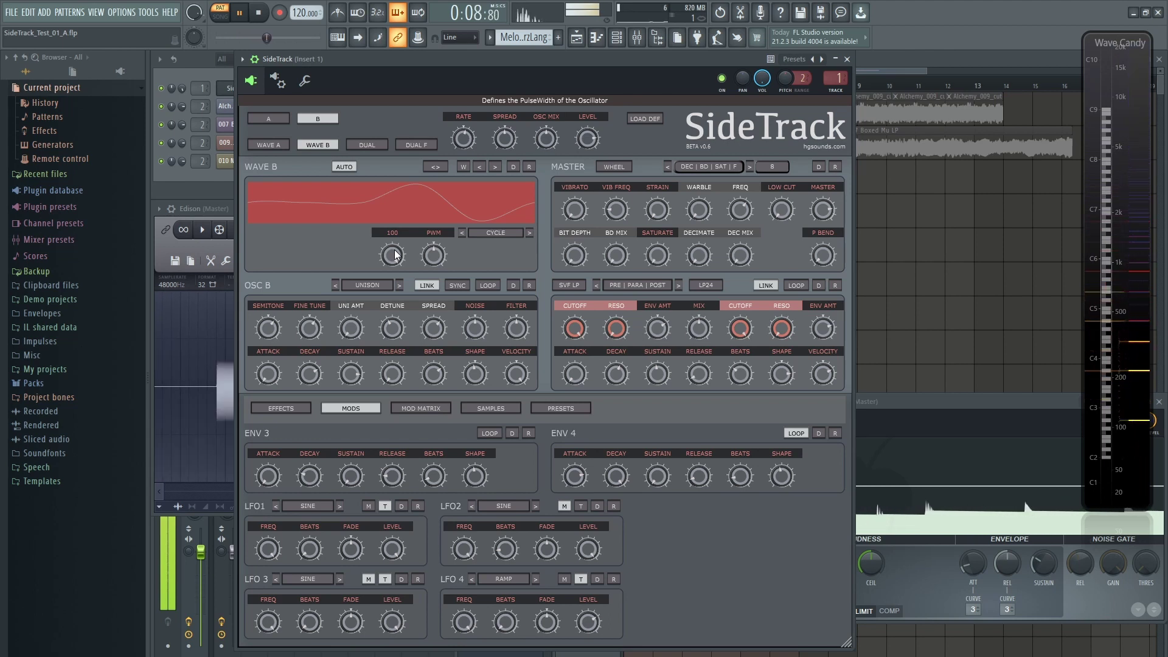
pyautogui.moveTo(395, 255); pyautogui.dragTo(409, 278)
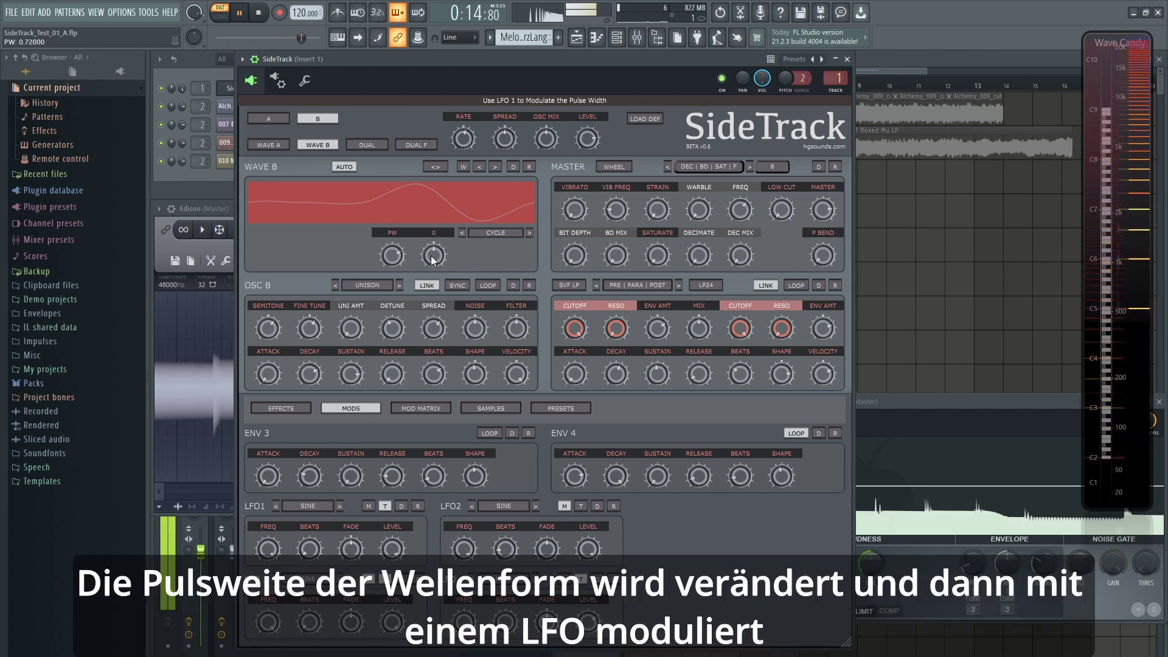
pyautogui.moveTo(433, 261); pyautogui.dragTo(433, 218)
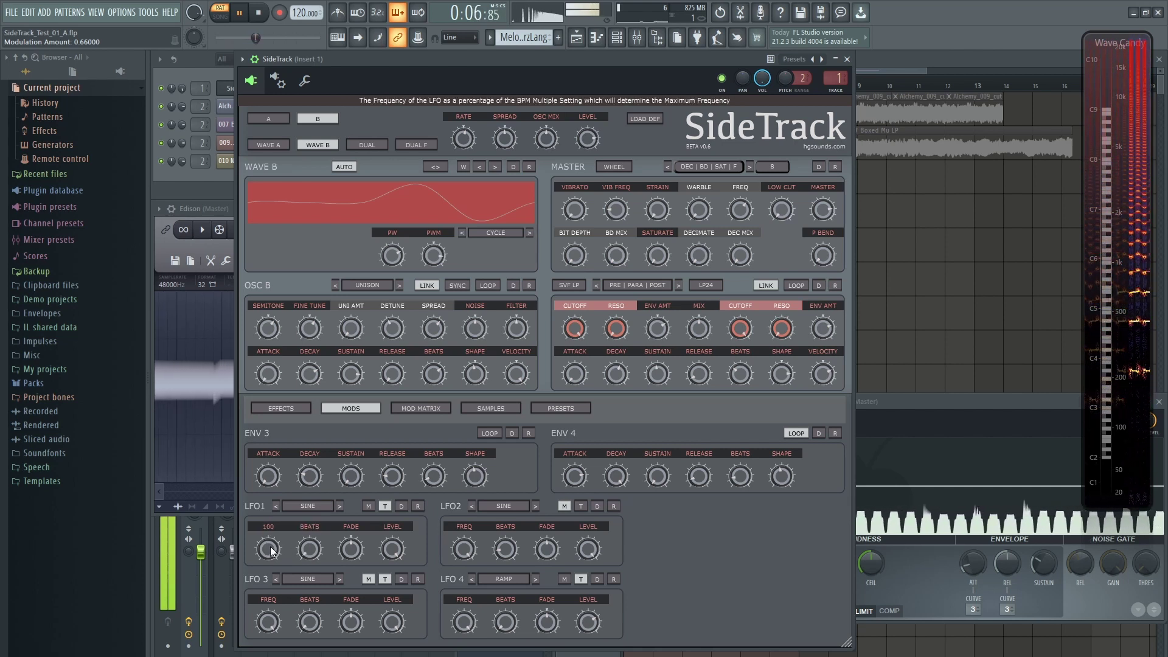
# - Set LFO 1's frequency to about 62.4% and beats to 119, and return wave B's pulse width to 100% without modulation
pyautogui.moveTo(272, 551); pyautogui.dragTo(264, 571)
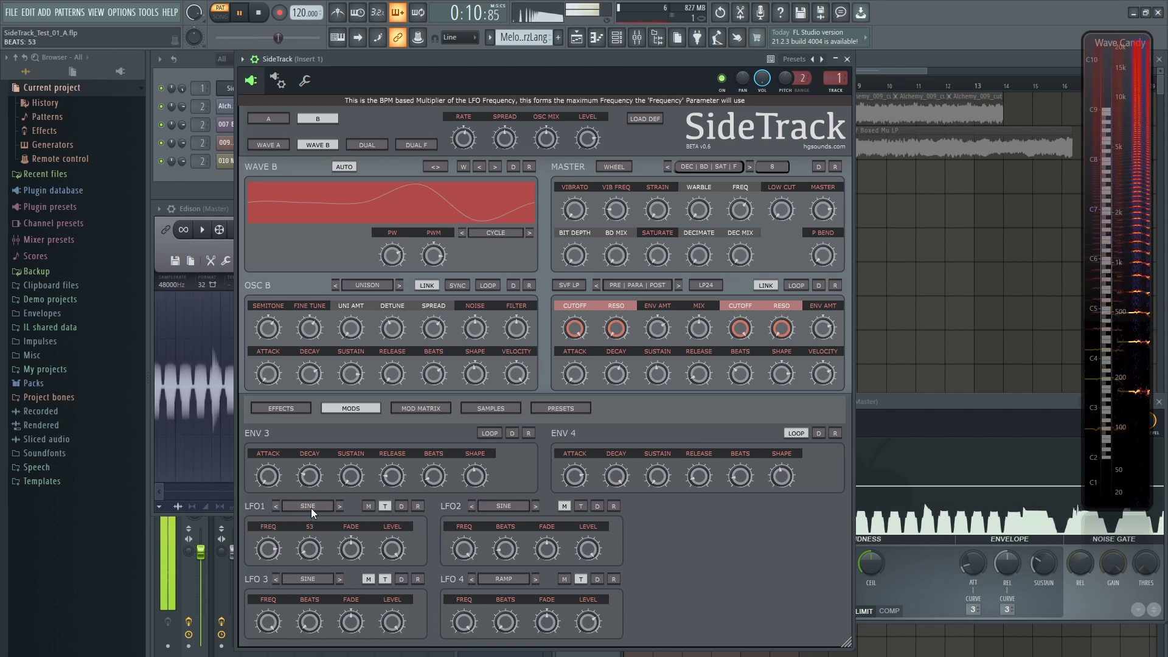
pyautogui.moveTo(258, 539)
pyautogui.mouseDown()
pyautogui.moveTo(268, 516)
pyautogui.moveTo(266, 531)
pyautogui.mouseUp()
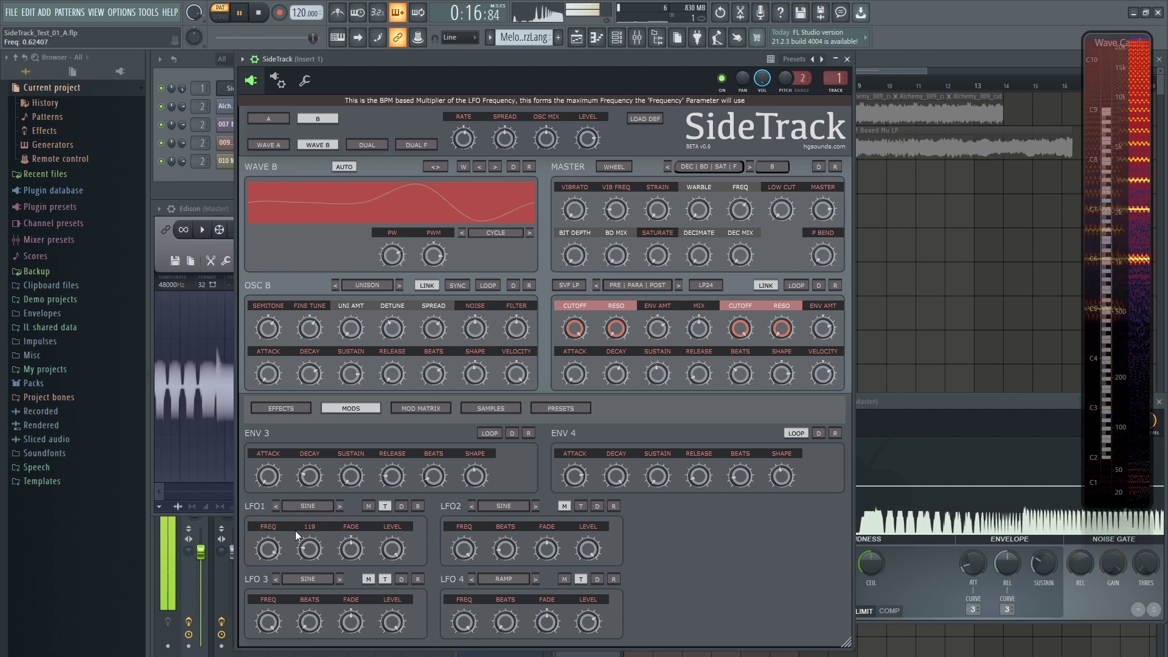
pyautogui.click(434, 256)
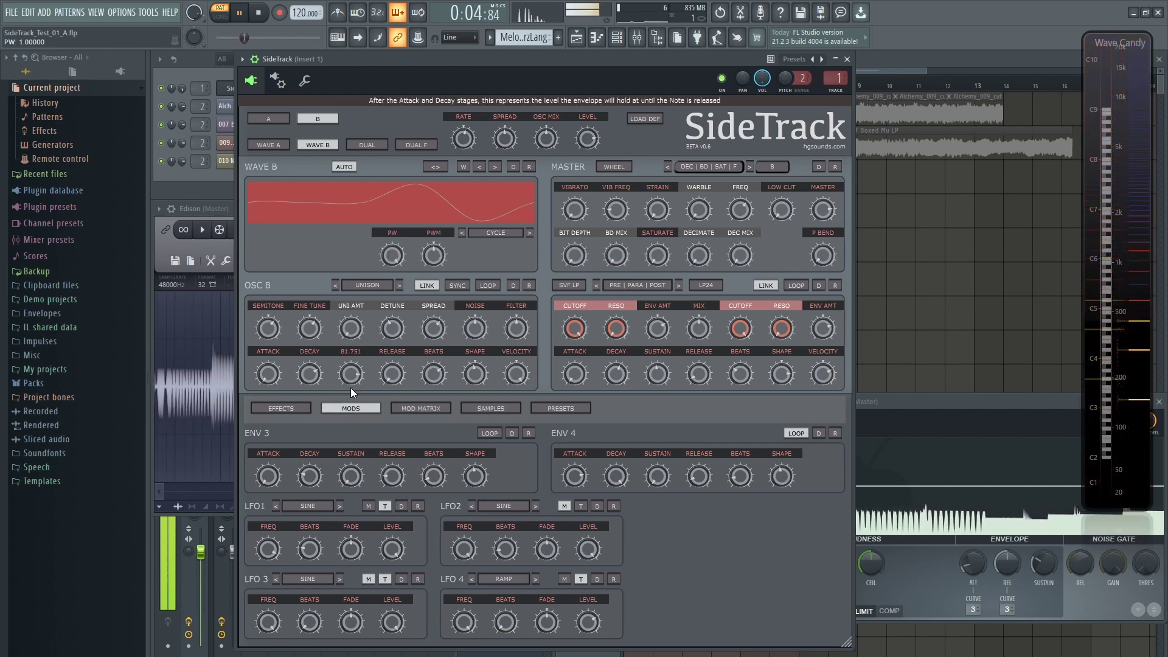
# - Raise oscillator B's unison amount to 4 voices
pyautogui.moveTo(351, 325)
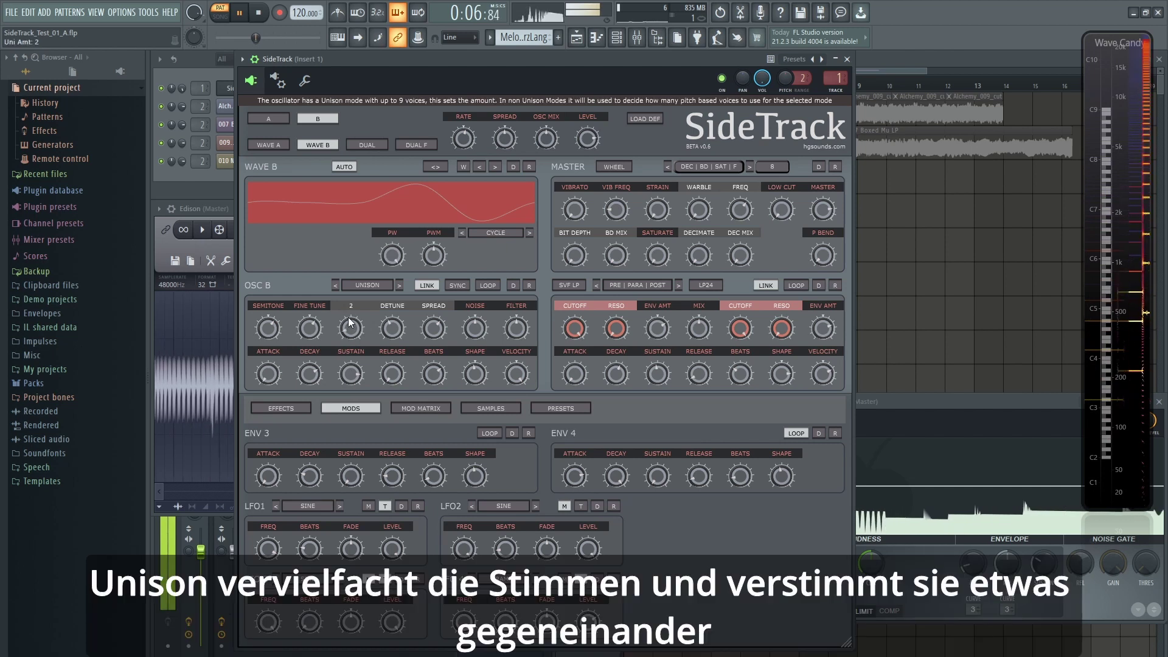
pyautogui.moveTo(350, 325); pyautogui.dragTo(344, 284)
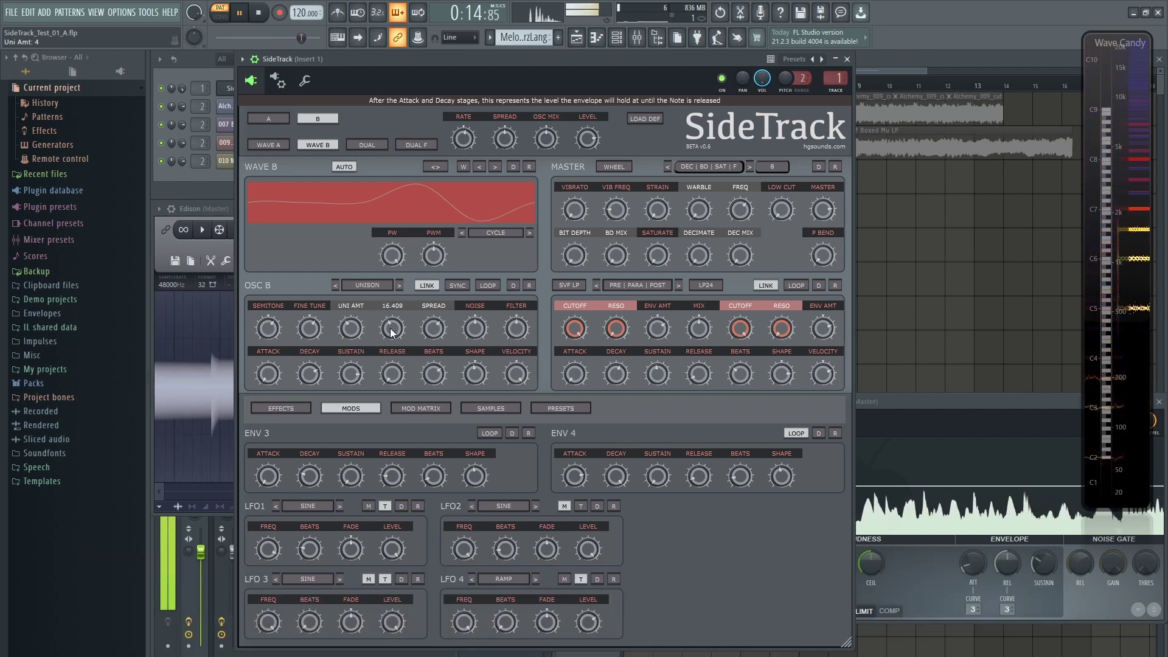
# - Audition the OCTAVES 1, MAJOR and MINOR unison modes on oscillator B
pyautogui.click(362, 283)
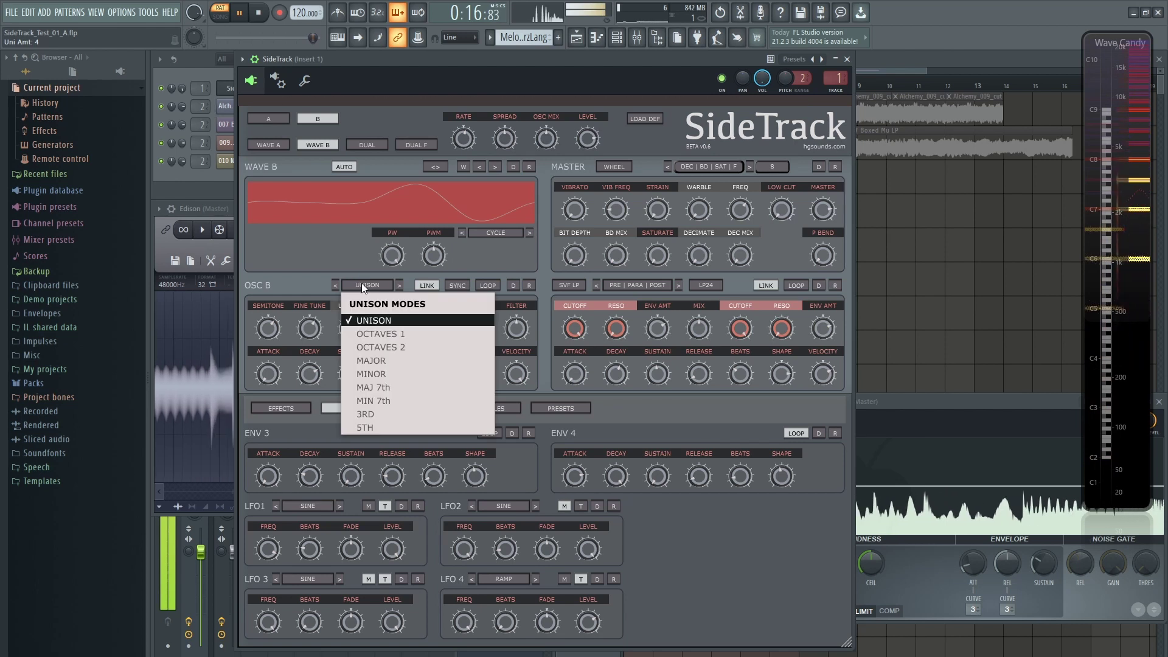
pyautogui.click(371, 331)
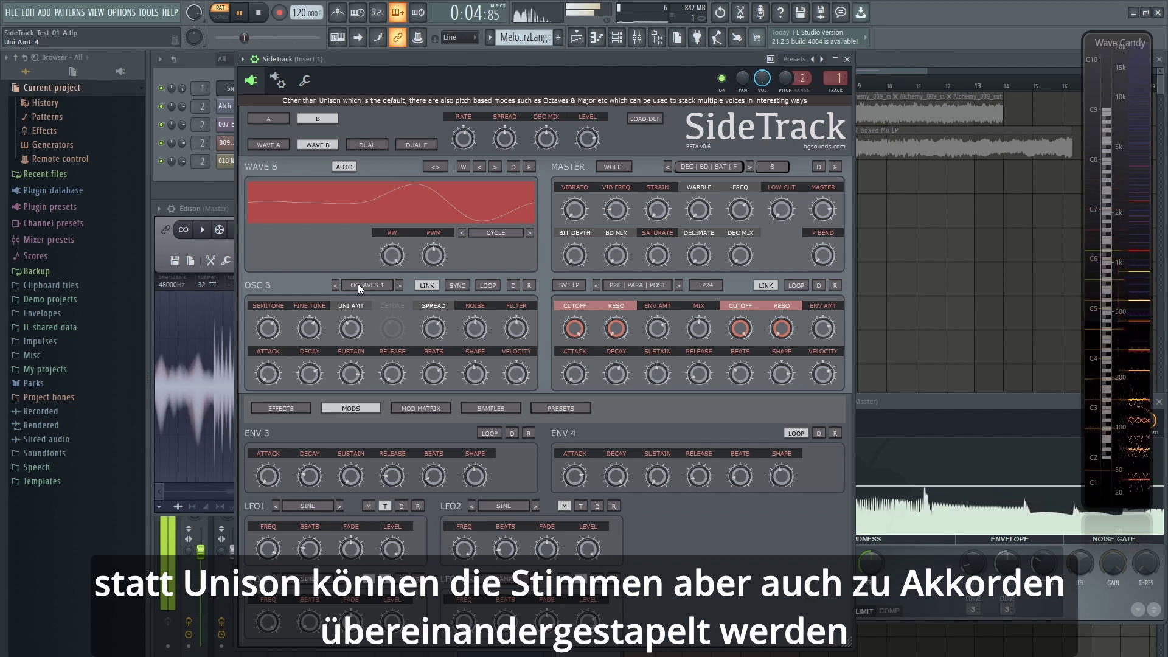
pyautogui.click(357, 284)
pyautogui.click(373, 360)
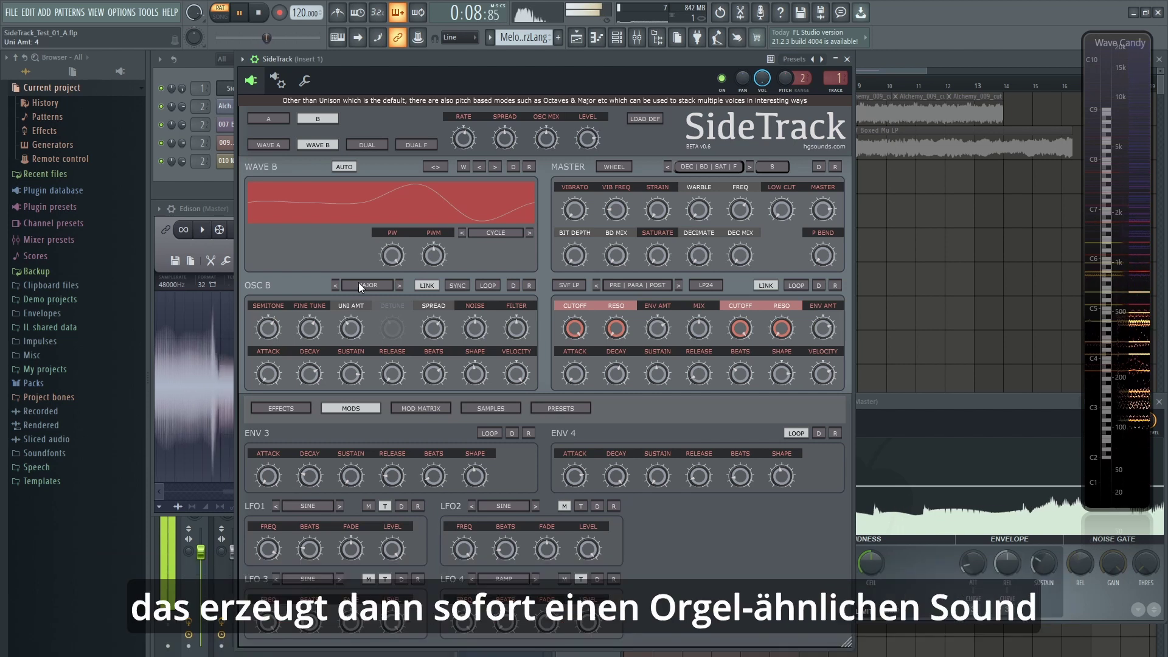
pyautogui.click(359, 282)
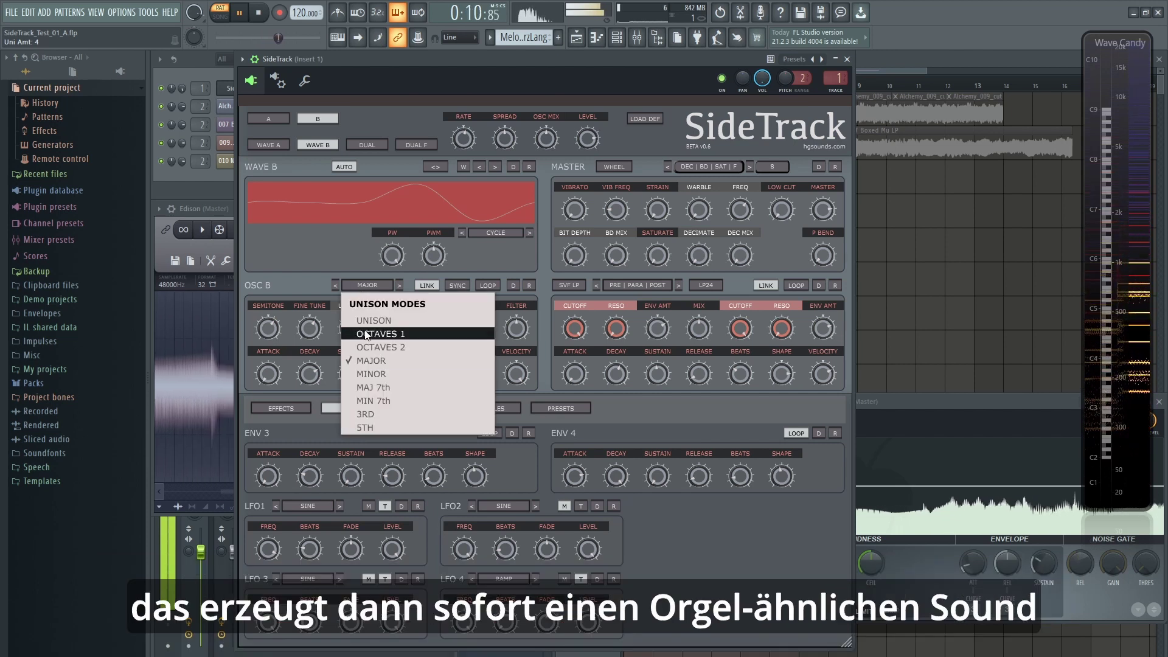
pyautogui.click(376, 374)
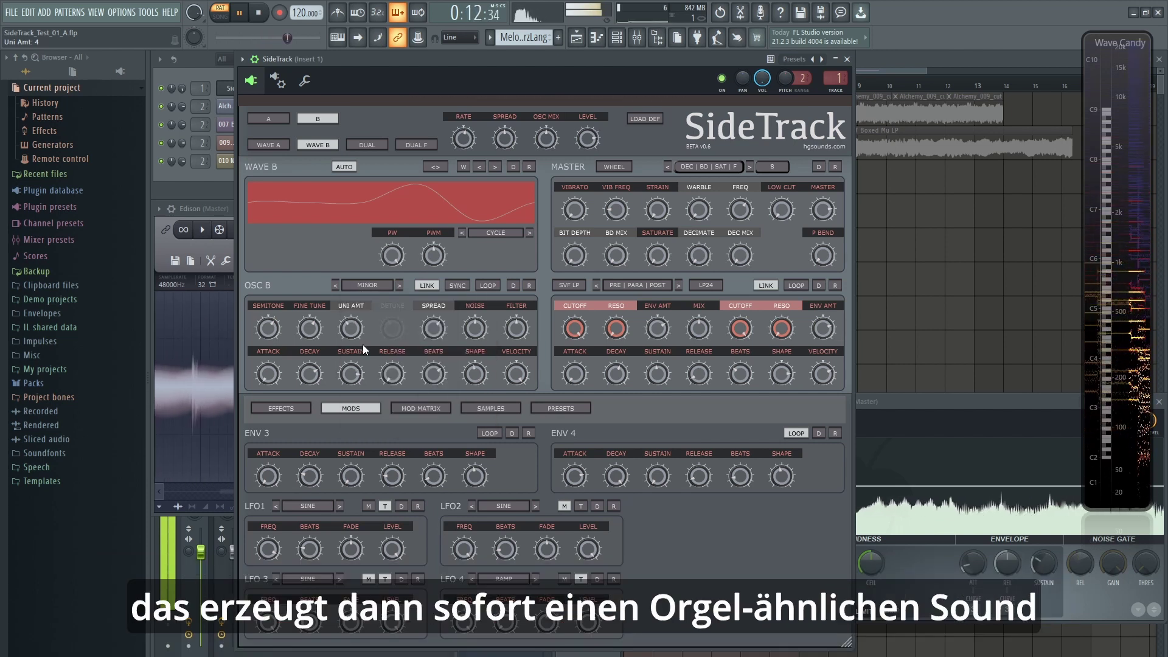
# - Audition the MAJ 7th, 3RD and 5TH unison modes on oscillator B
pyautogui.click(358, 285)
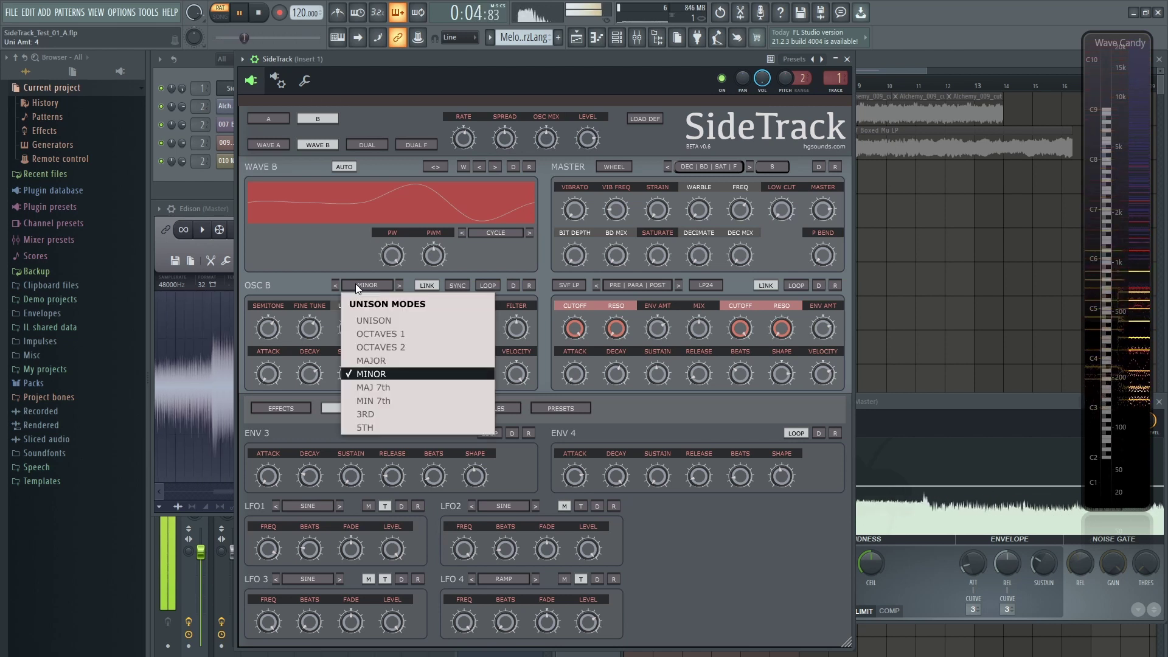
pyautogui.click(372, 390)
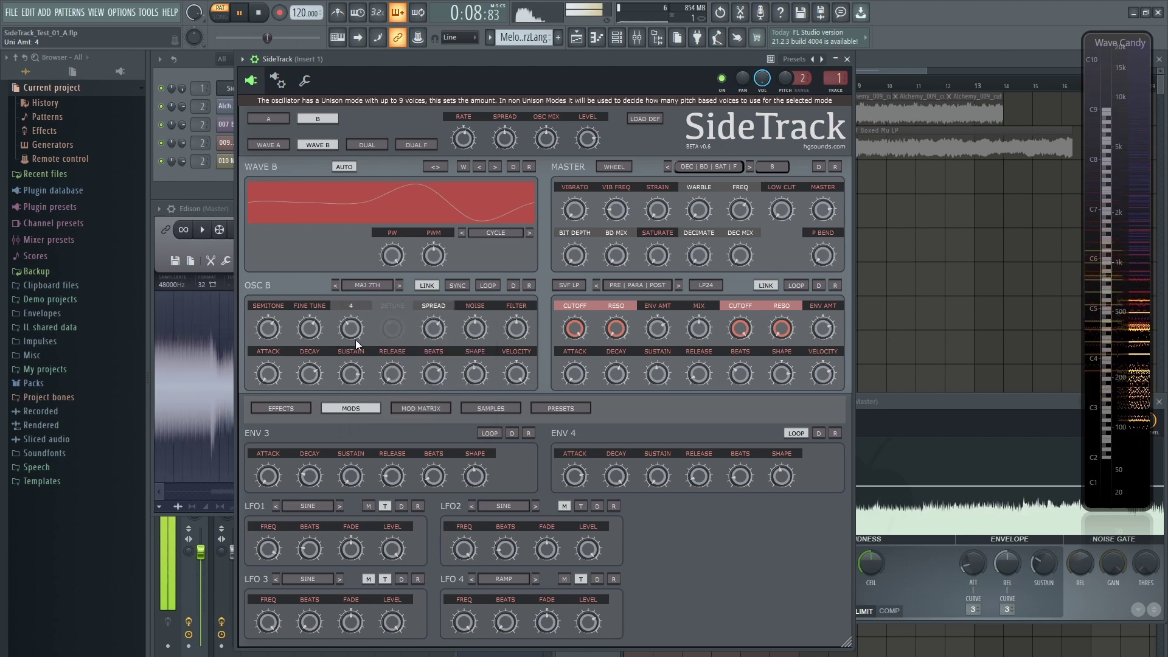
pyautogui.click(355, 285)
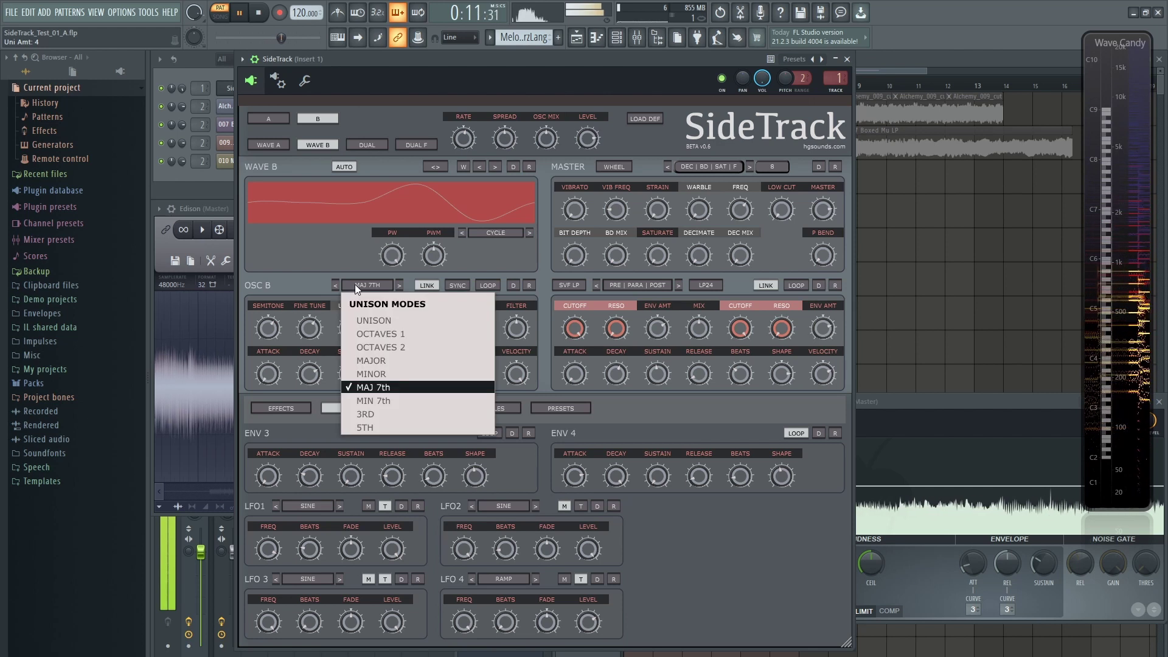
pyautogui.click(365, 414)
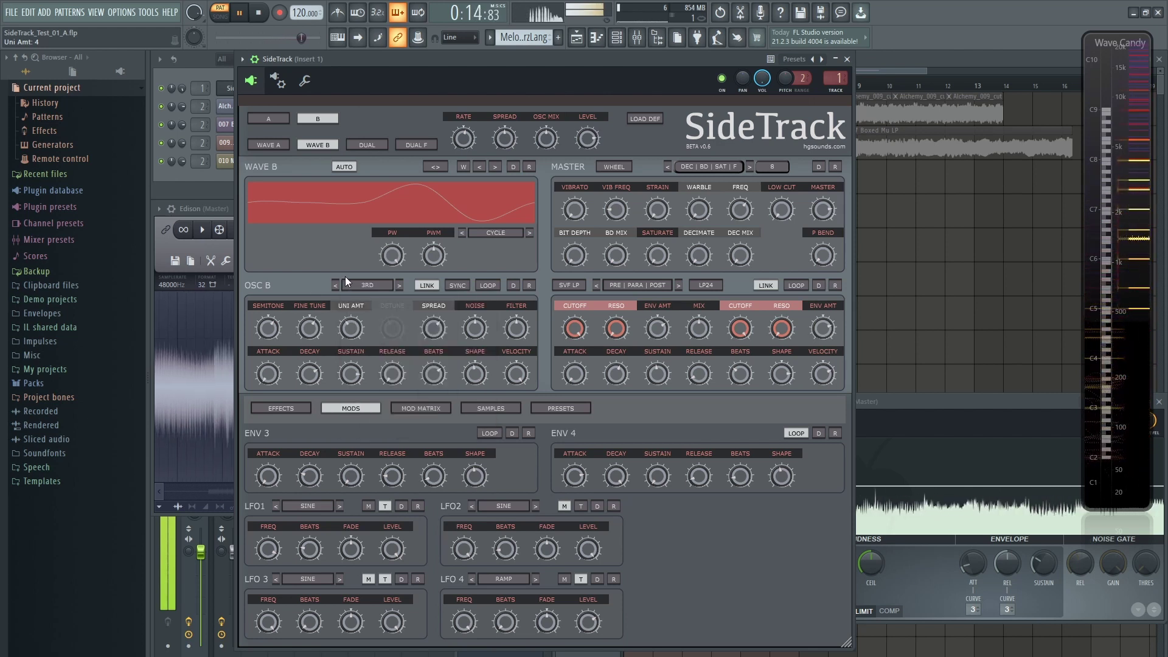
pyautogui.moveTo(340, 358)
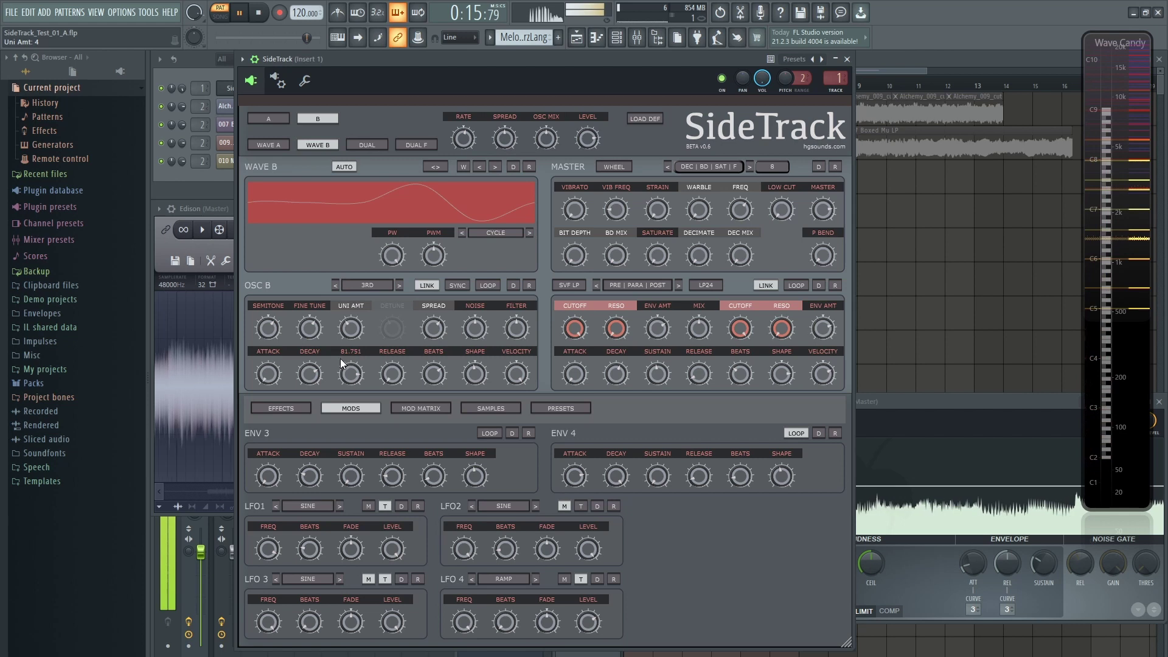
pyautogui.click(360, 284)
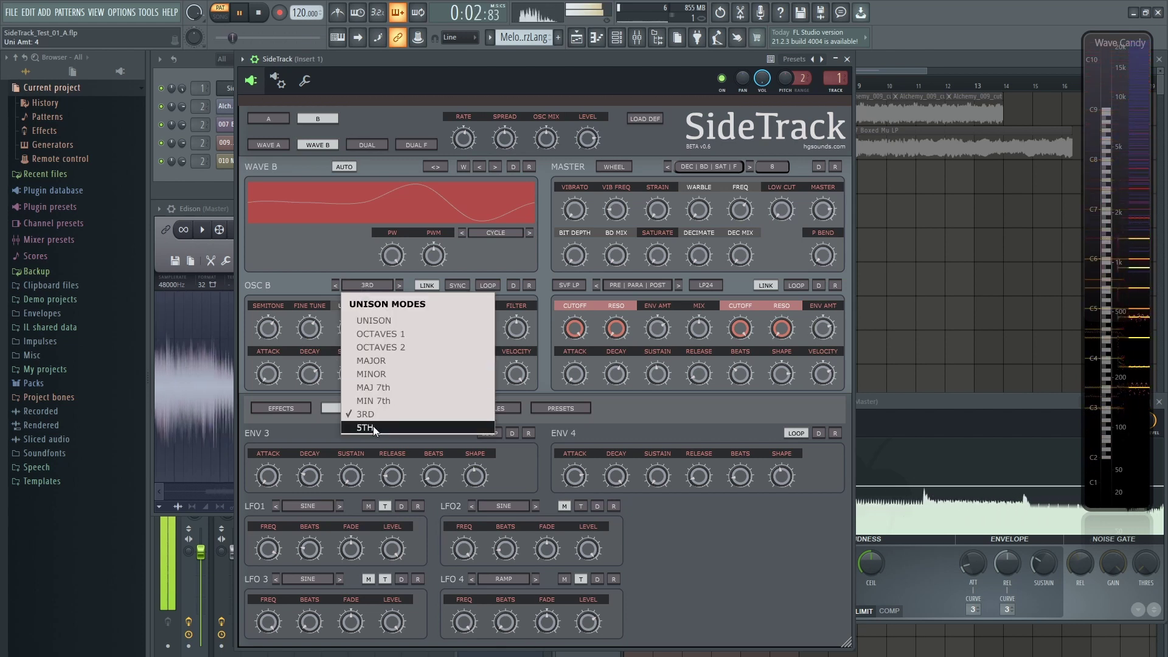
pyautogui.click(373, 426)
pyautogui.moveTo(334, 334)
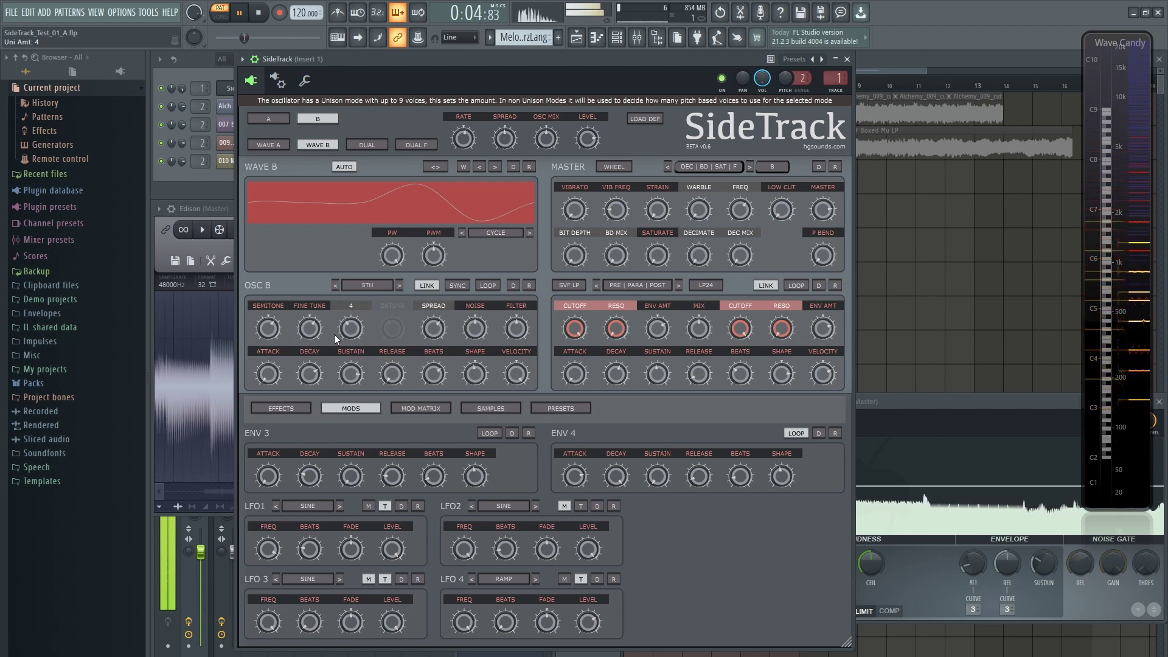
# - Audition the MIN 7TH and MAJOR unison modes on oscillator B
pyautogui.click(364, 281)
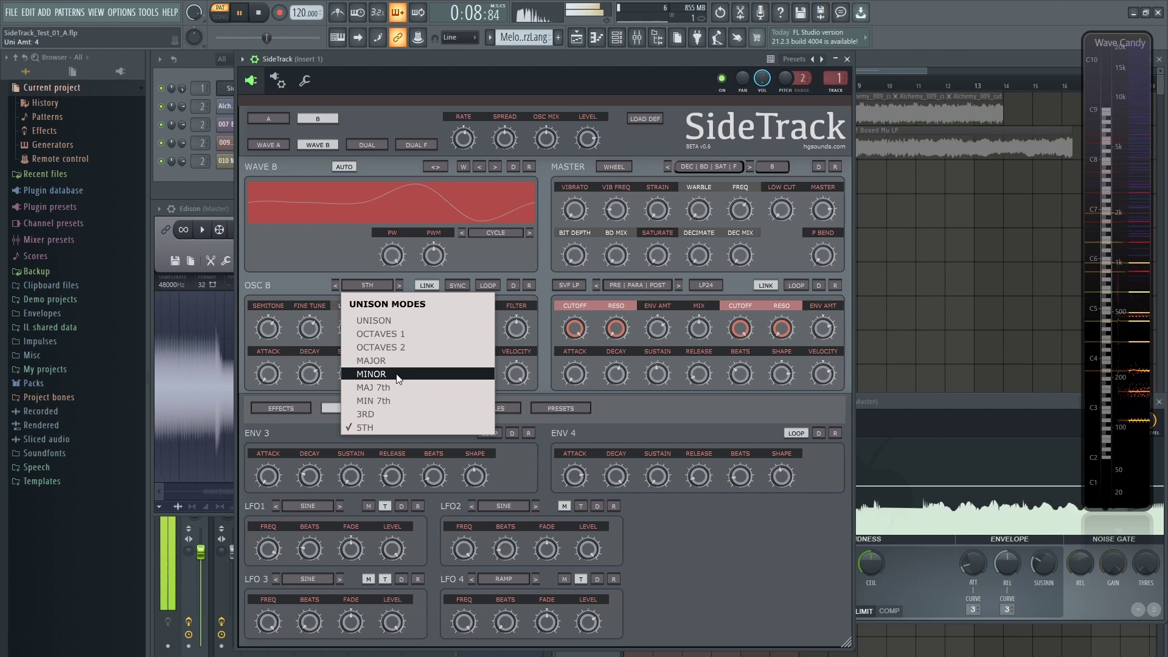
pyautogui.click(389, 399)
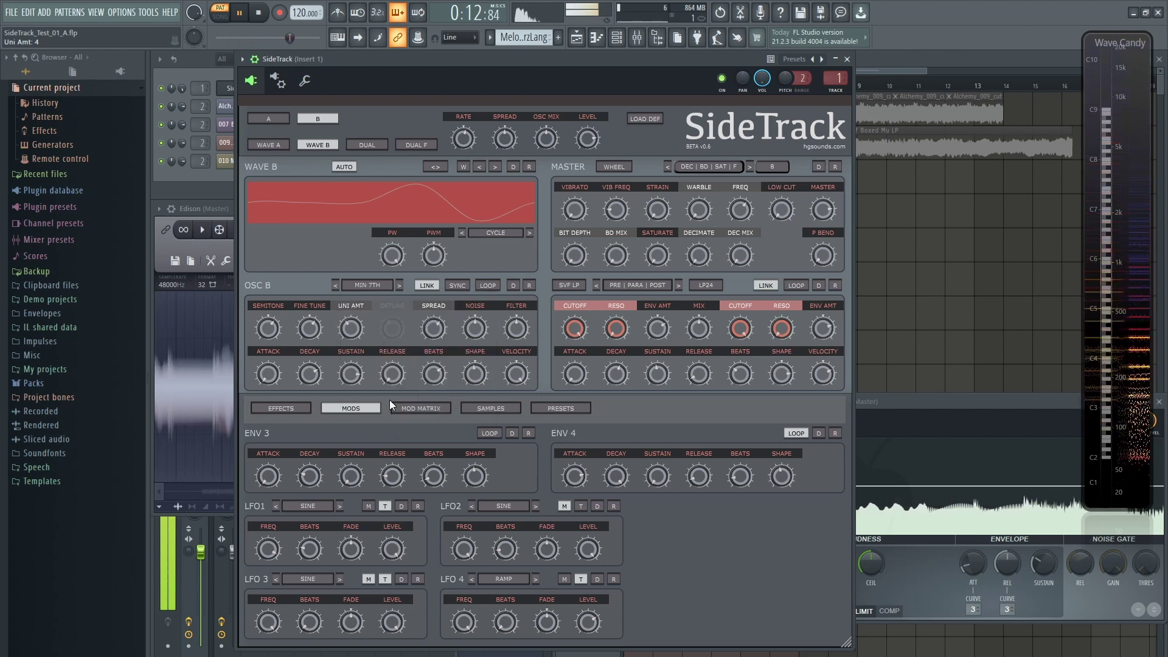
pyautogui.click(362, 283)
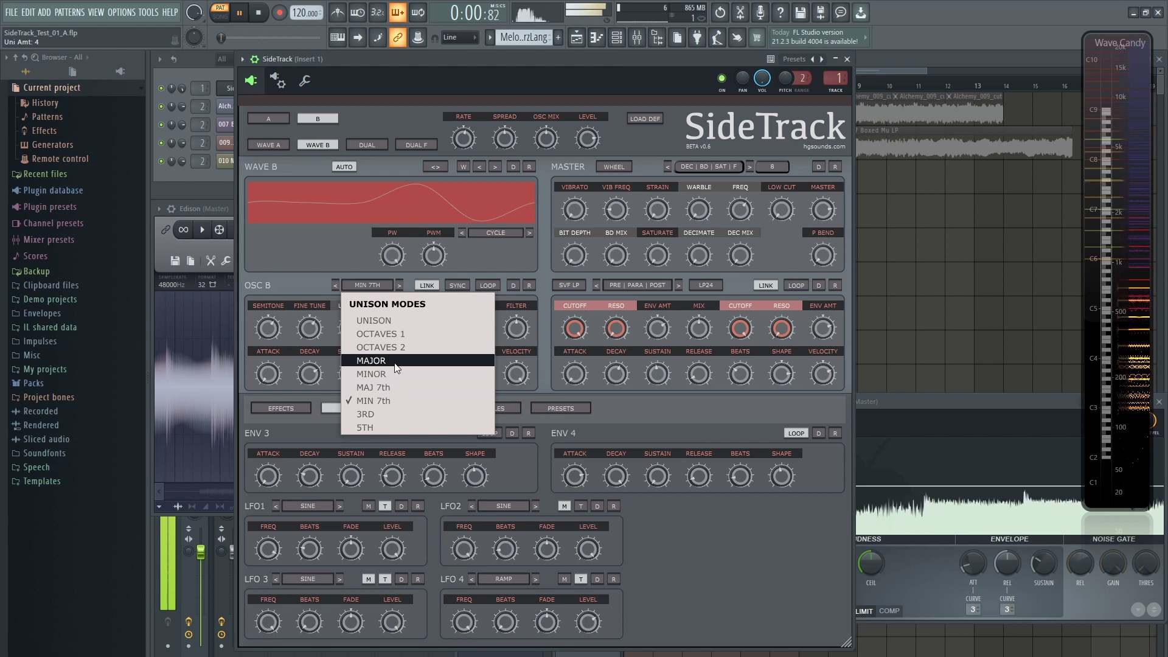
pyautogui.click(396, 362)
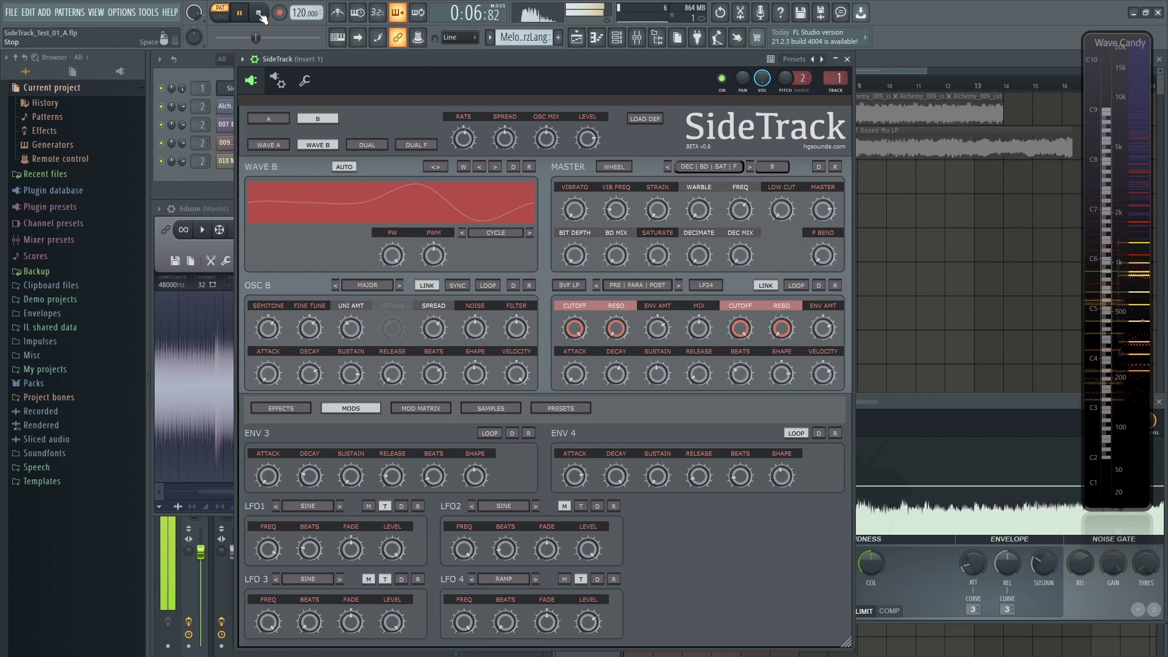
# - Return oscillator B to UNISON mode with a unison amount of 1 and advance wave B by two waves in its folder
pyautogui.click(365, 284)
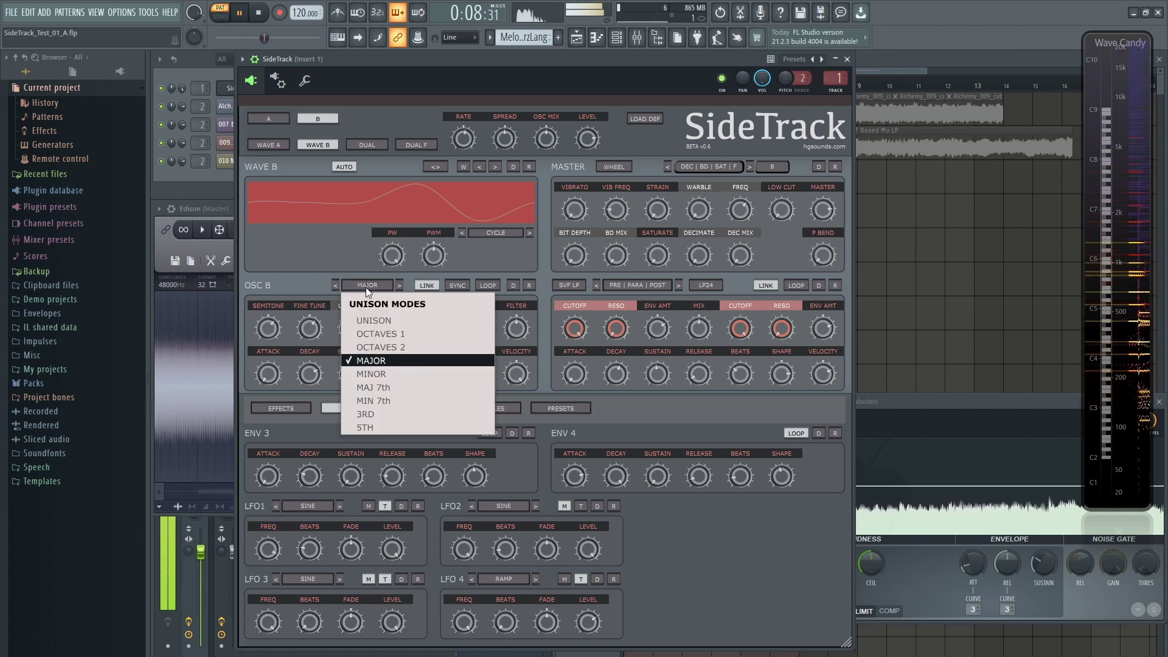
pyautogui.click(375, 320)
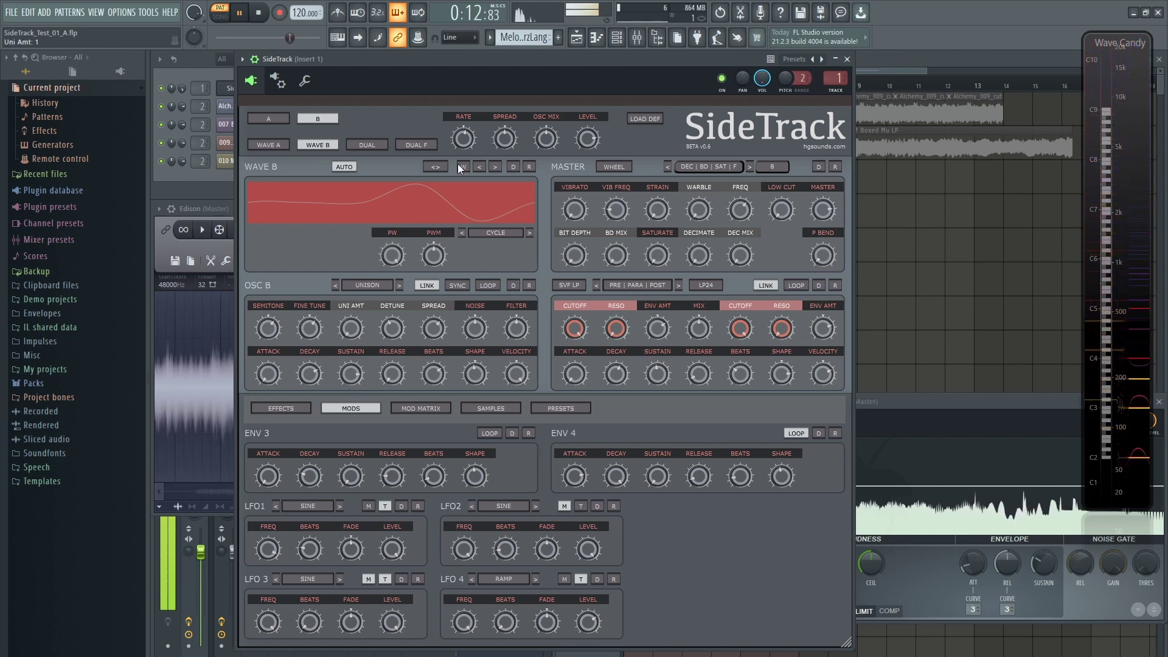
pyautogui.click(494, 167)
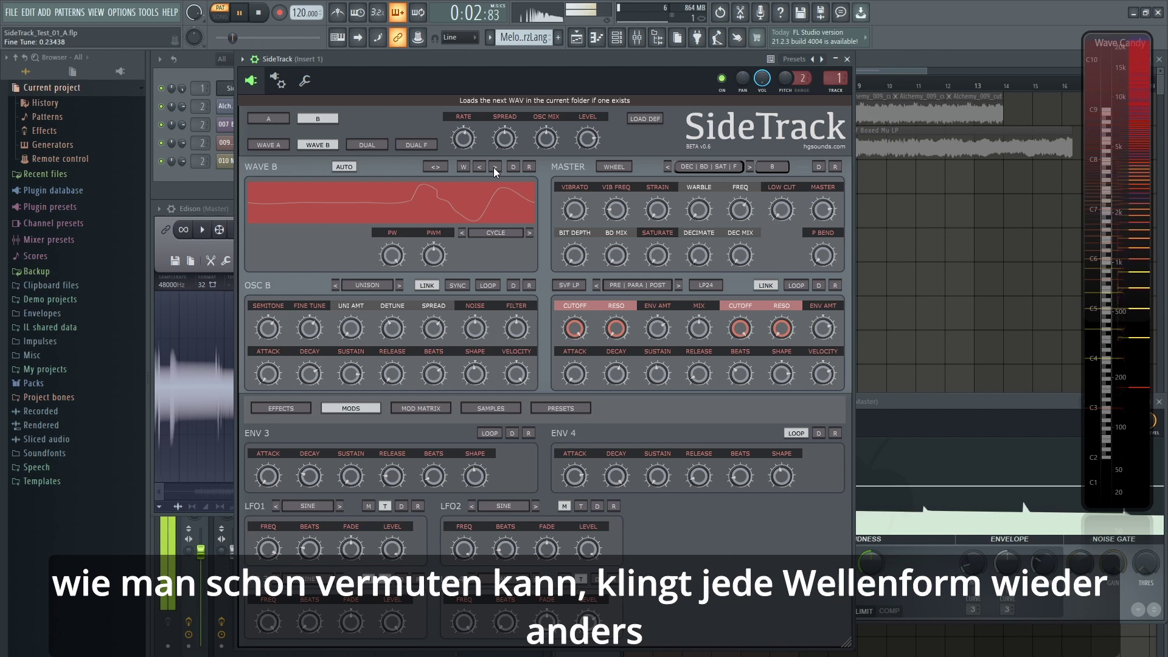
pyautogui.click(494, 167)
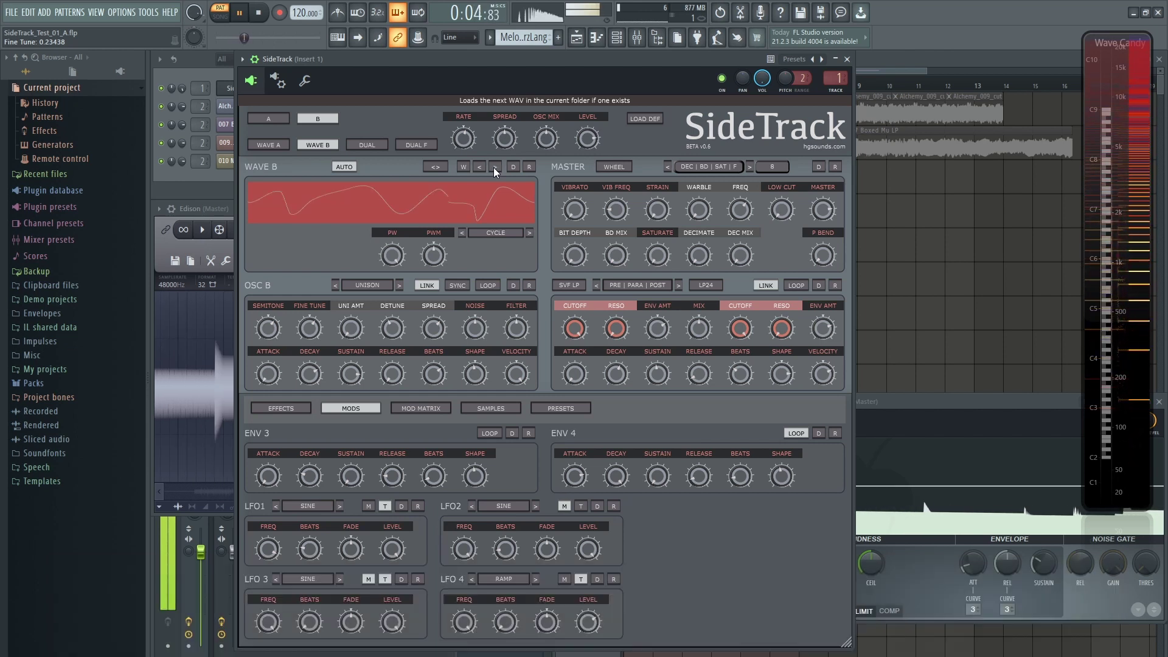
# - Set oscillator B's unison amount to 4 and its unison mode to MAJOR
pyautogui.moveTo(353, 333); pyautogui.dragTo(352, 290)
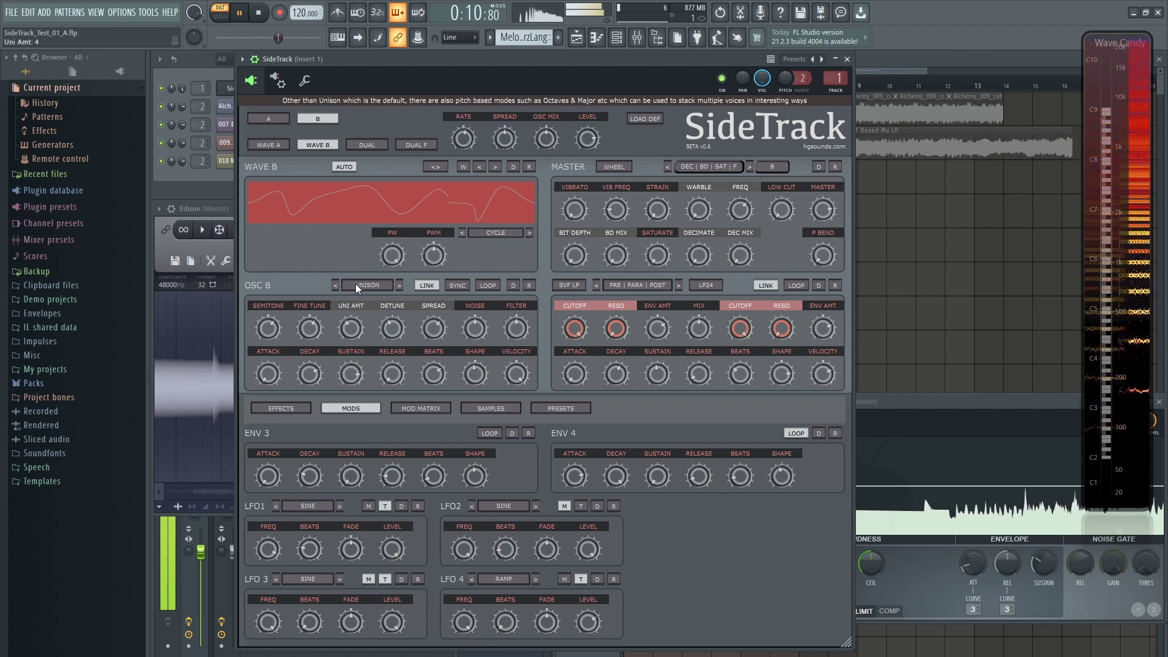
pyautogui.click(355, 283)
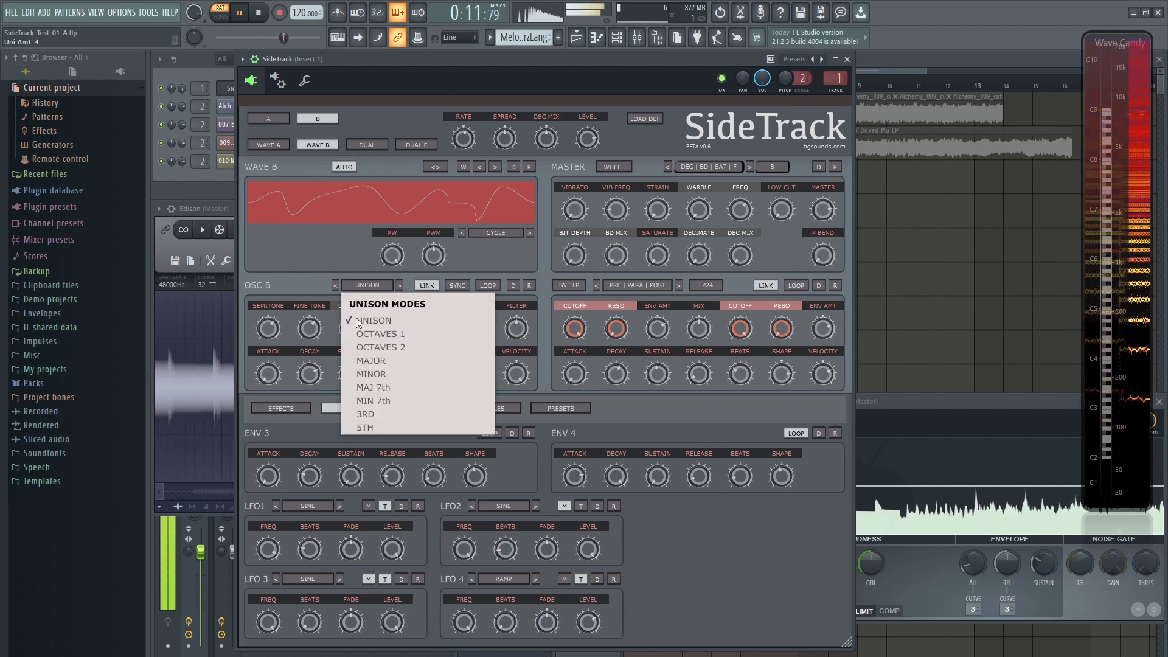
pyautogui.click(372, 361)
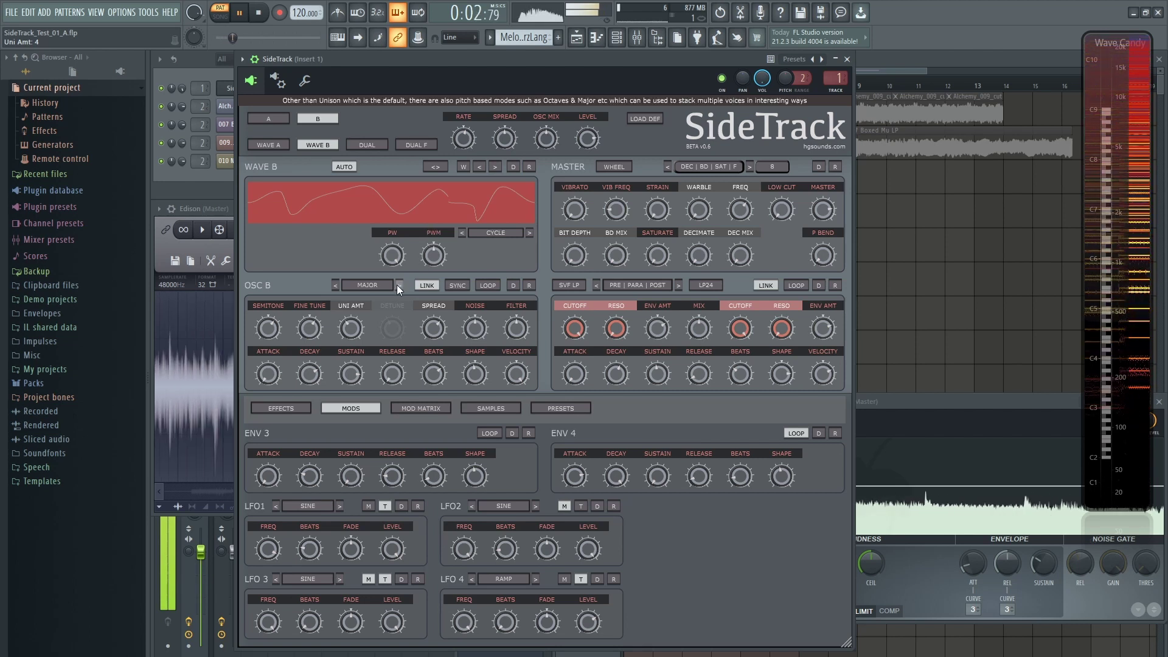
# - Audition wave B's following four waves from the current folder in MAJOR mode
pyautogui.click(495, 167)
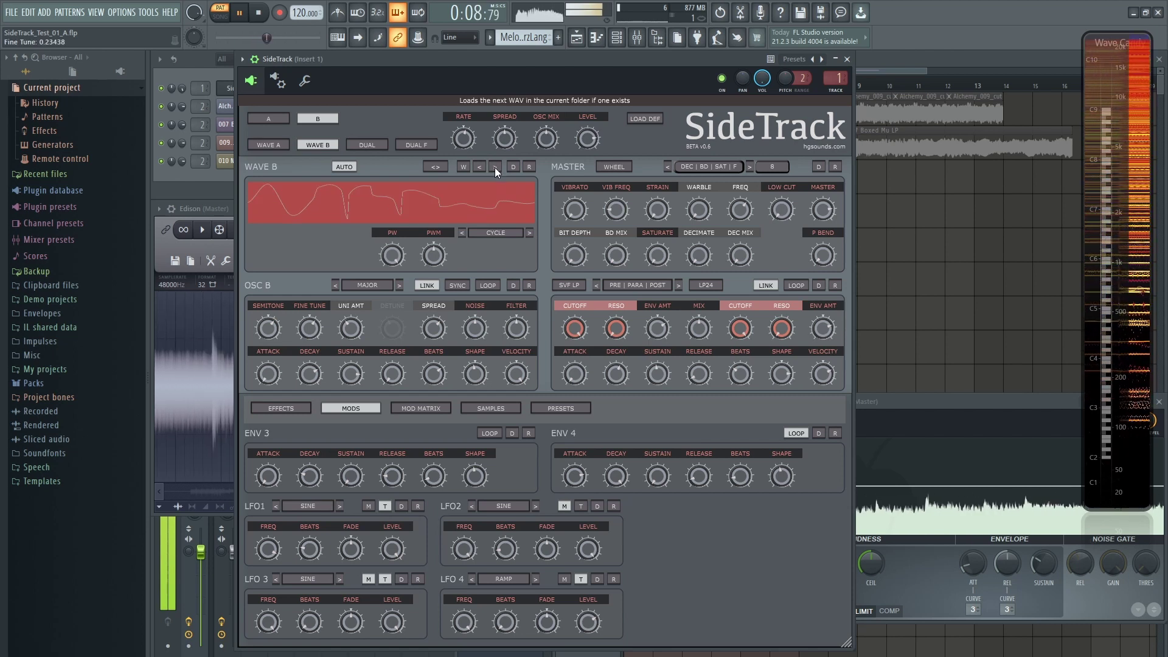
pyautogui.click(495, 167)
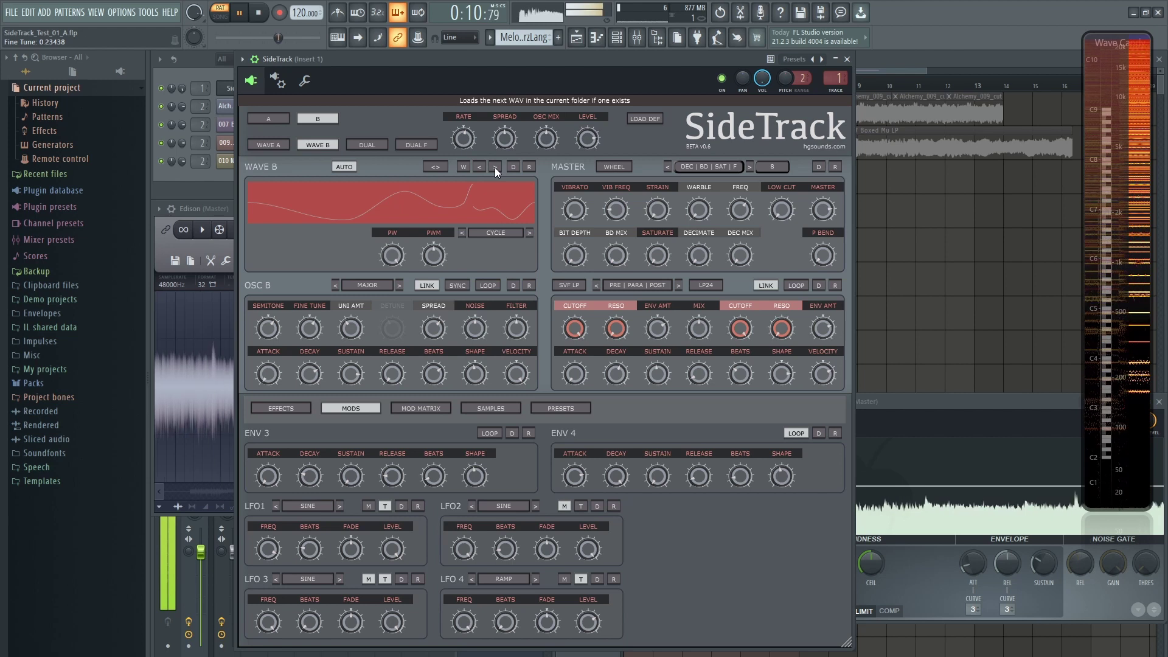
pyautogui.click(496, 167)
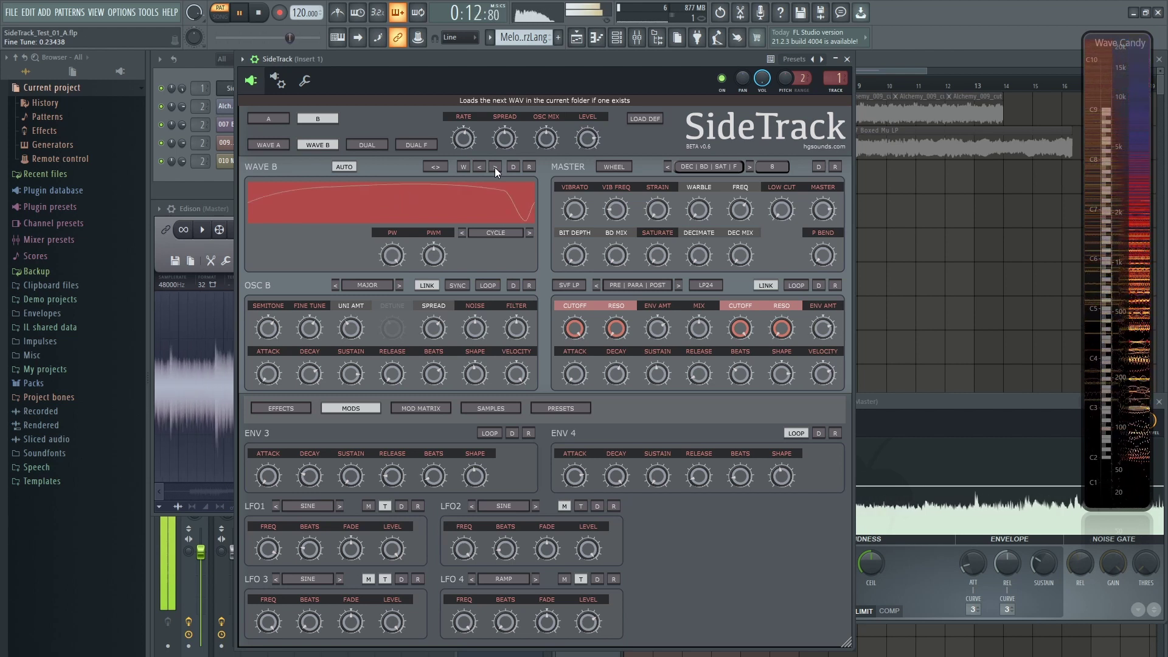
pyautogui.click(495, 167)
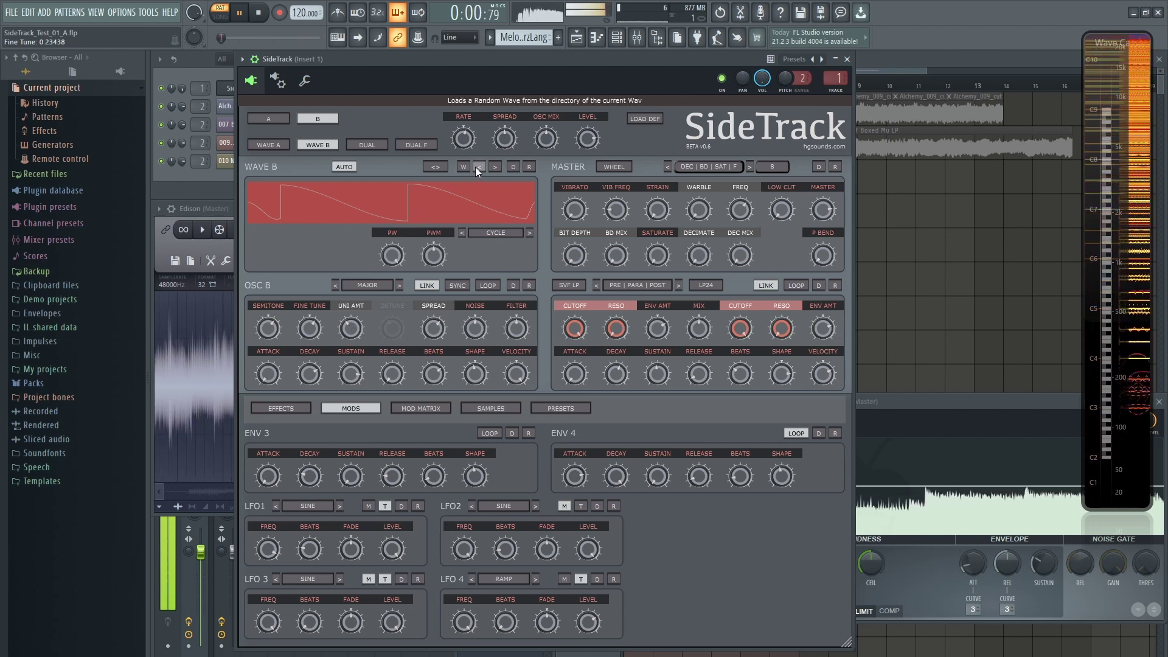
# - Switch oscillator B back to UNISON with a unison amount of 1 and advance wave B to Additive 009.wav
pyautogui.click(359, 283)
pyautogui.click(370, 320)
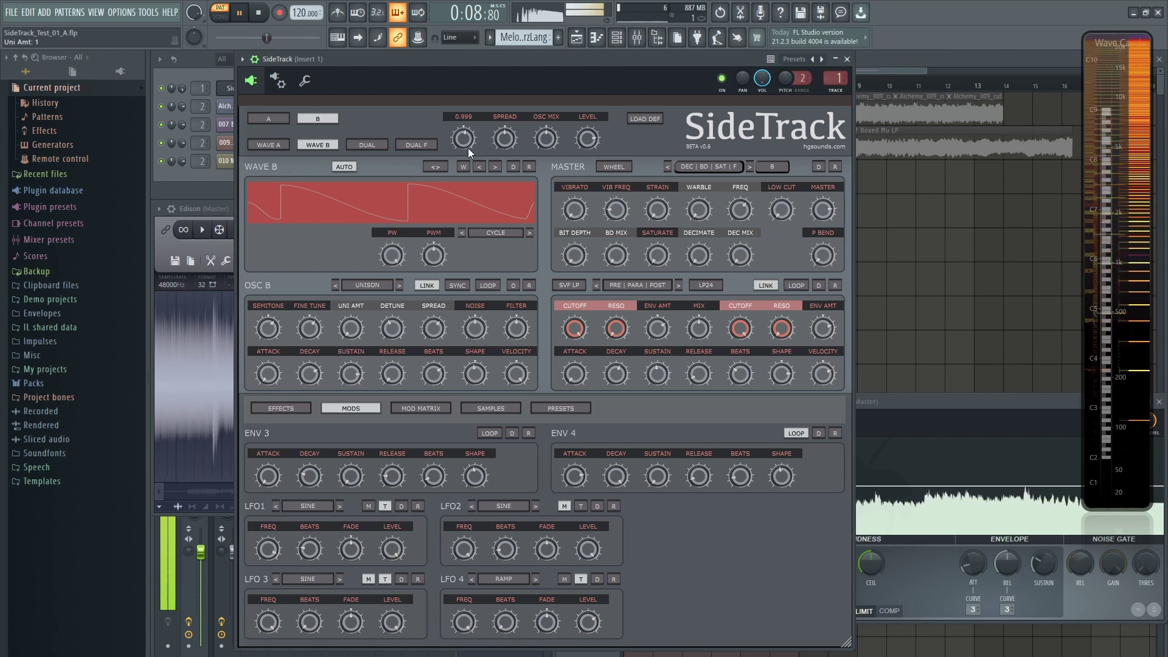
pyautogui.click(495, 166)
pyautogui.click(495, 166)
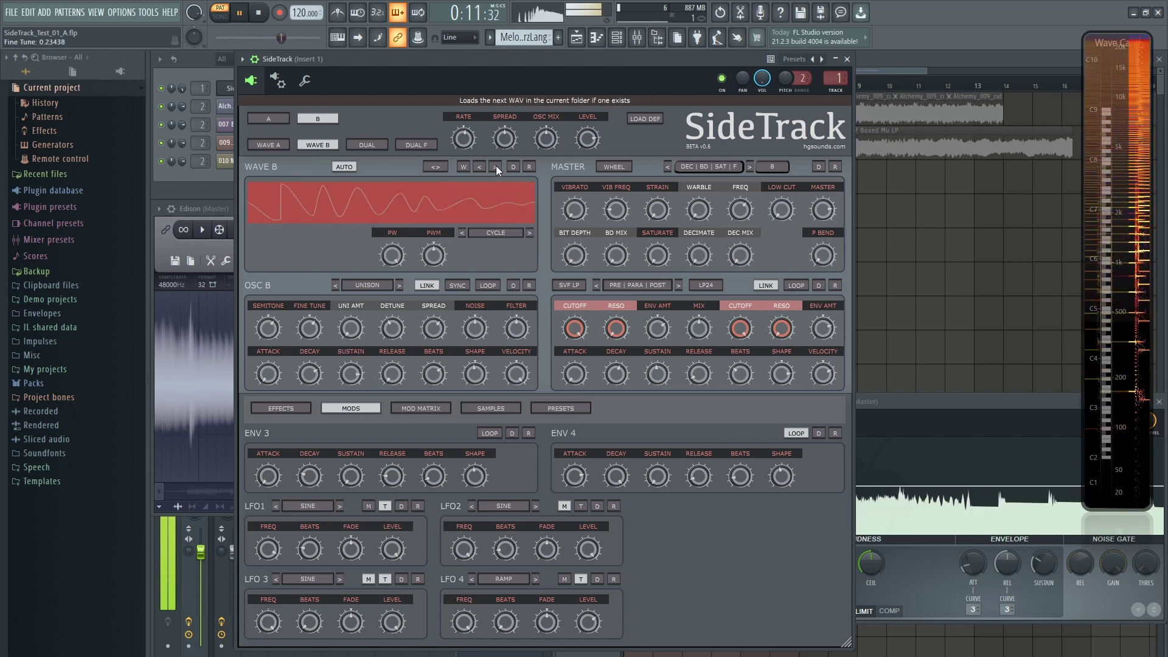
# - Set oscillator B's unison mode to MINOR and raise its unison amount
pyautogui.click(367, 285)
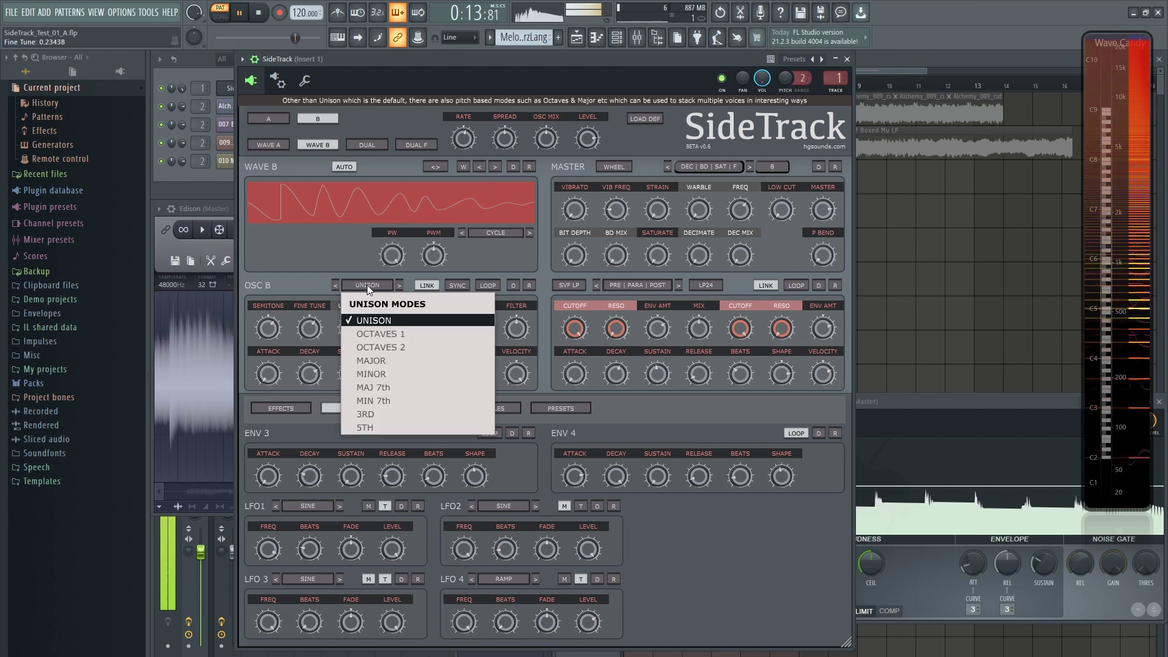
pyautogui.click(371, 373)
pyautogui.moveTo(349, 338)
pyautogui.mouseDown()
pyautogui.moveTo(341, 290)
pyautogui.moveTo(362, 339)
pyautogui.mouseUp()
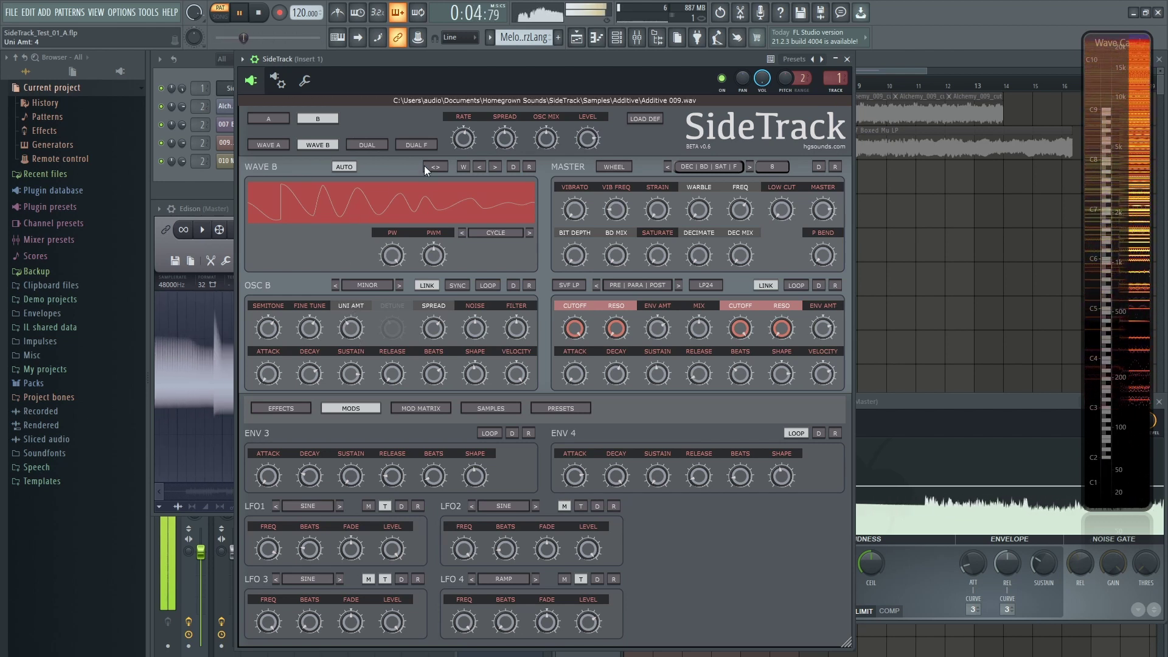
# - Advance wave B by two more waves in the Additive folder and stop playback
pyautogui.click(496, 168)
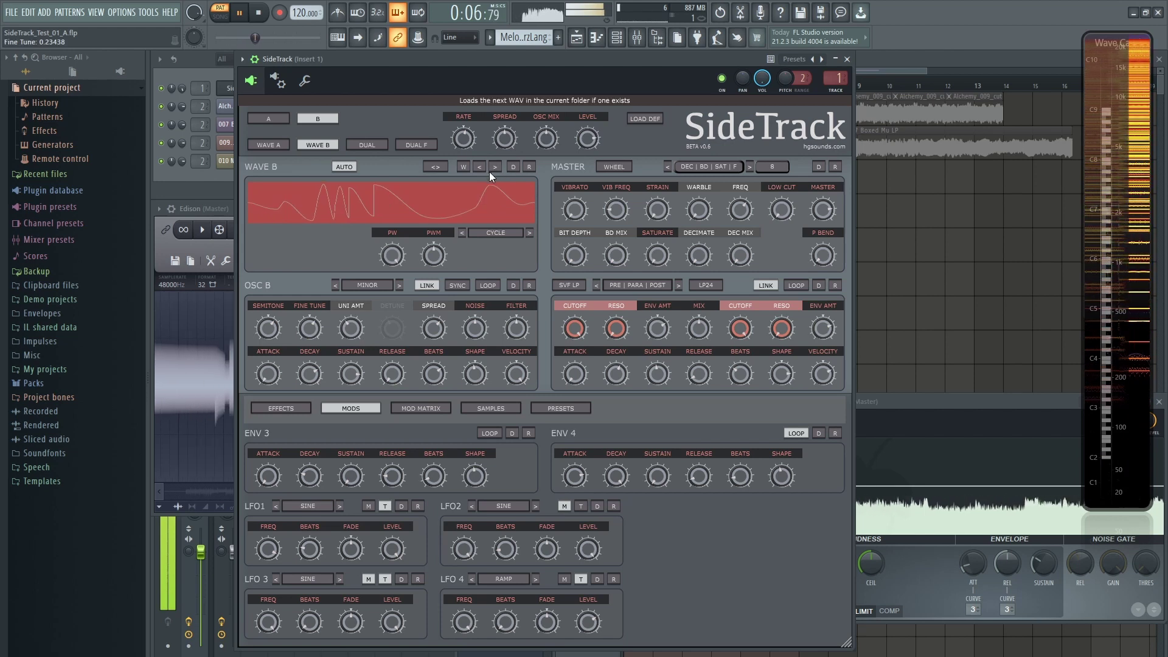
pyautogui.click(494, 167)
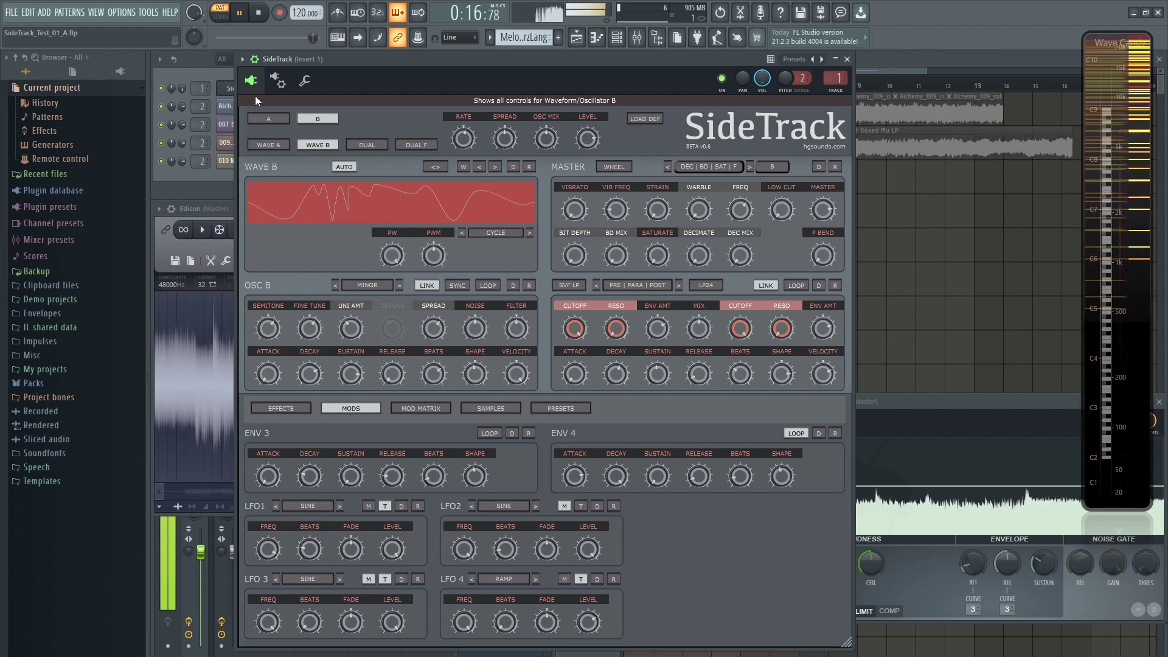
pyautogui.click(264, 17)
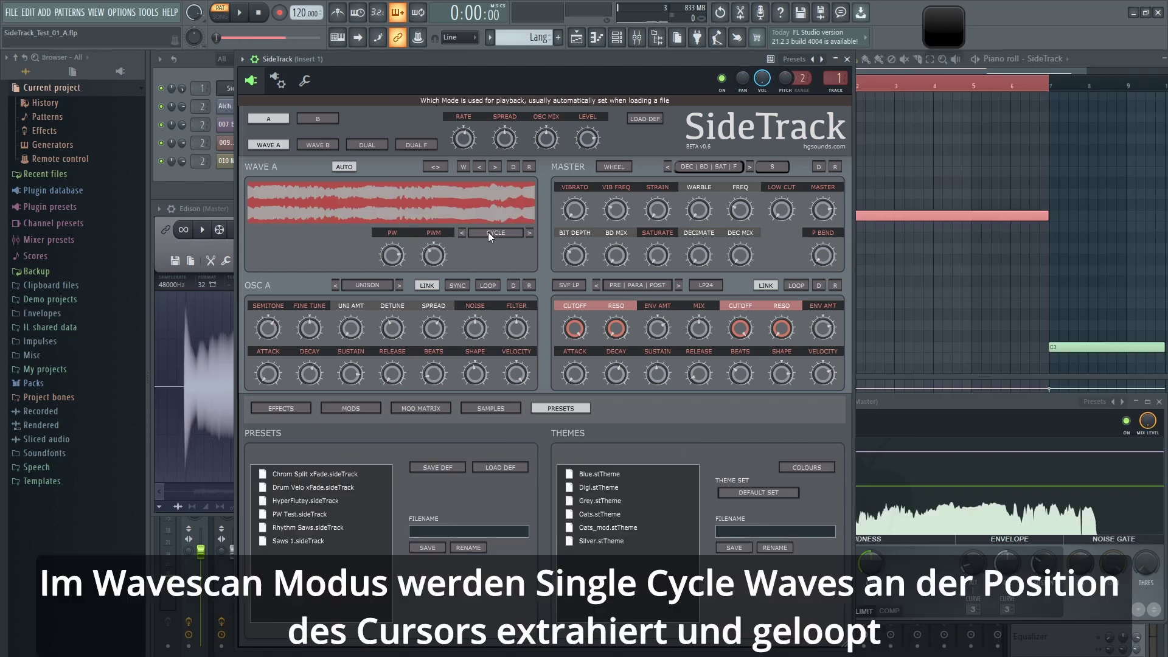
# - Set wave A's playback mode to WAVE SCAN and start playback
pyautogui.click(488, 233)
pyautogui.click(506, 295)
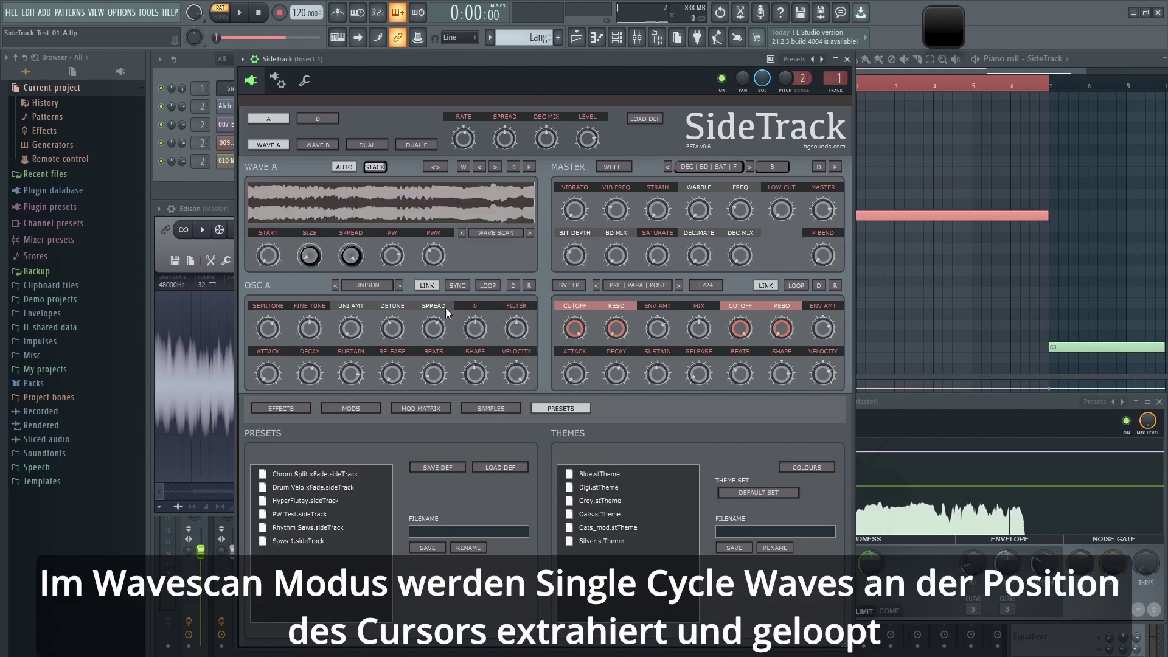
pyautogui.click(243, 14)
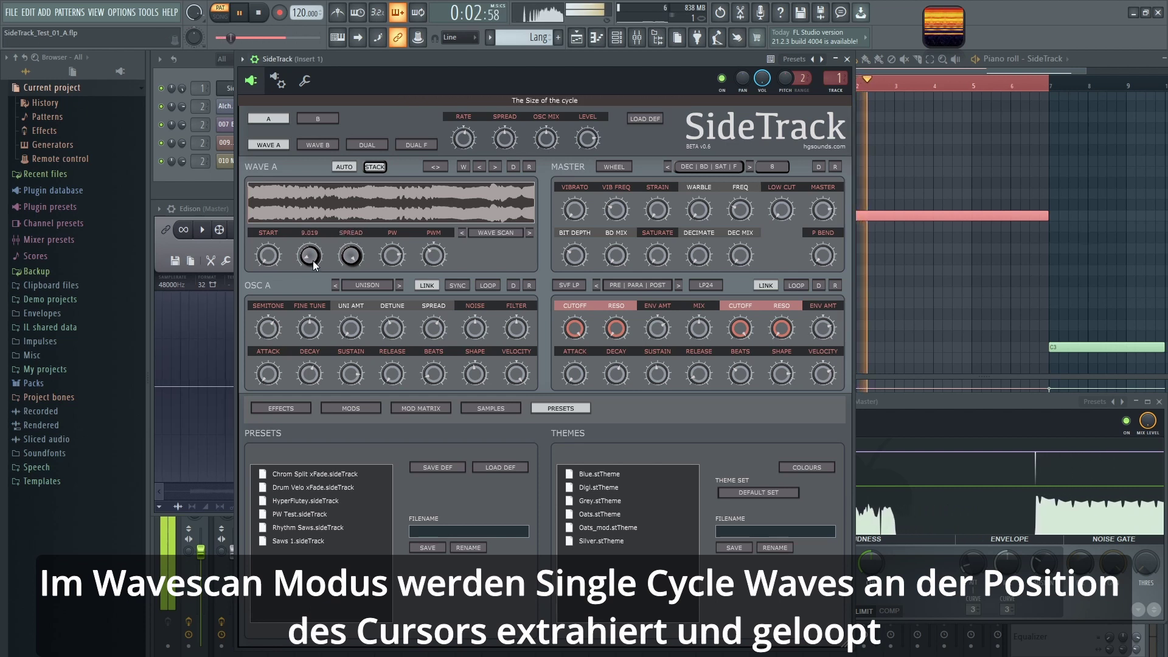
# - Sweep wave A's scan start position gradually through the sample, passing about 34%, 46.5%, 69% and 84.5%
pyautogui.moveTo(268, 255); pyautogui.dragTo(291, 227)
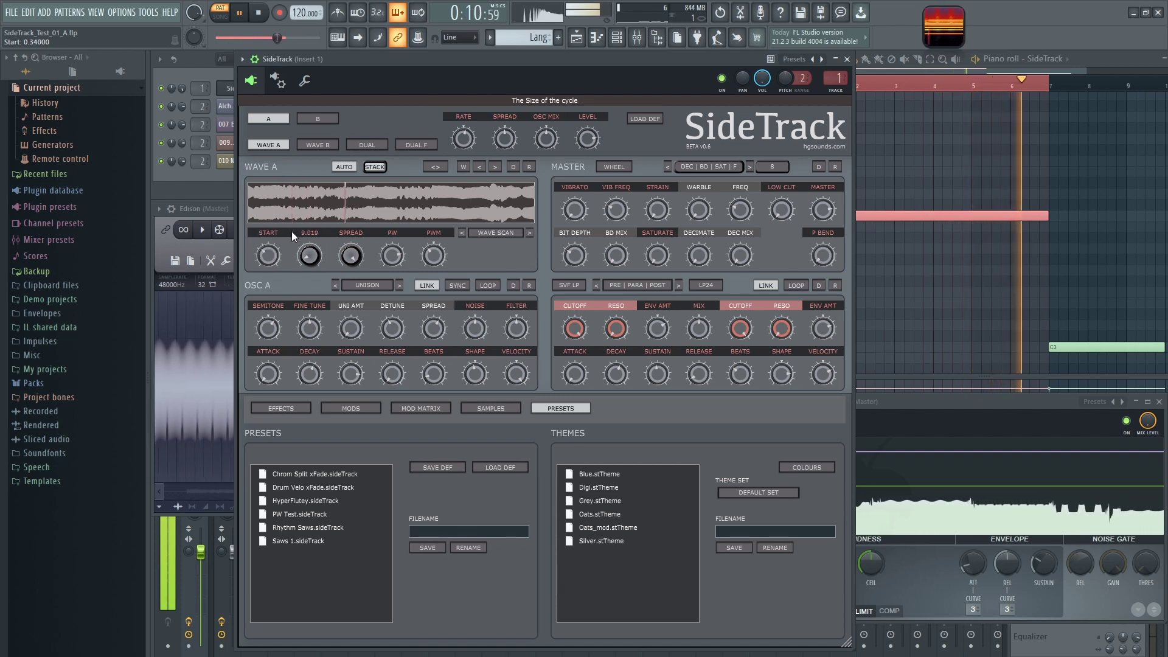
pyautogui.scroll(5, 277, 250)
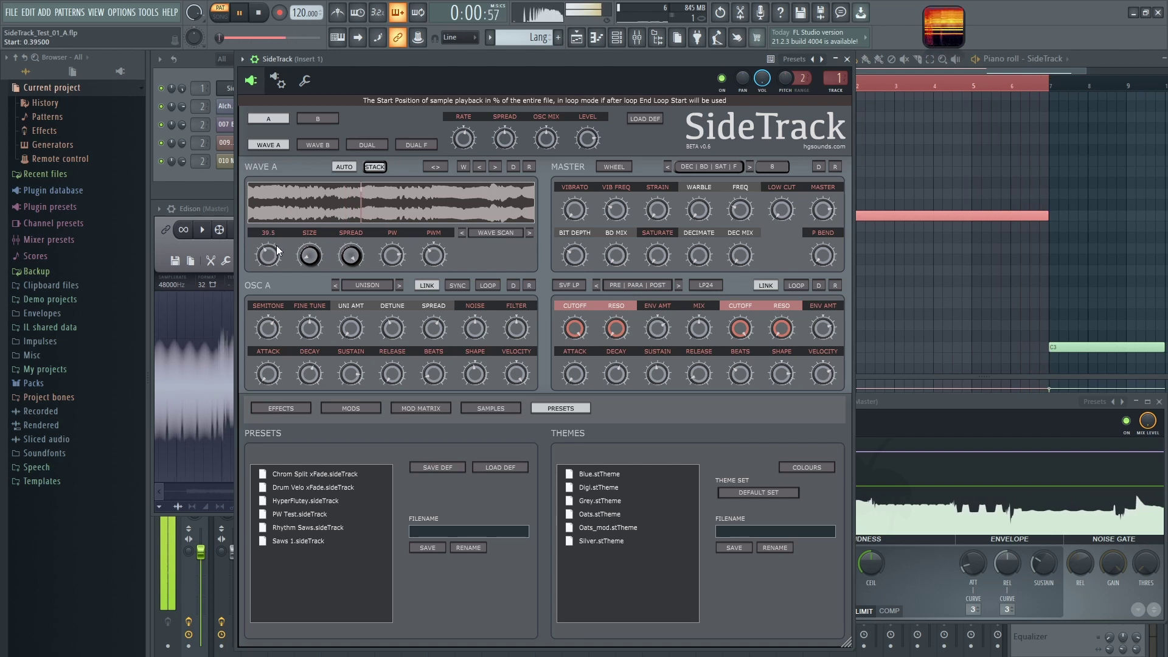
pyautogui.scroll(7, 277, 249)
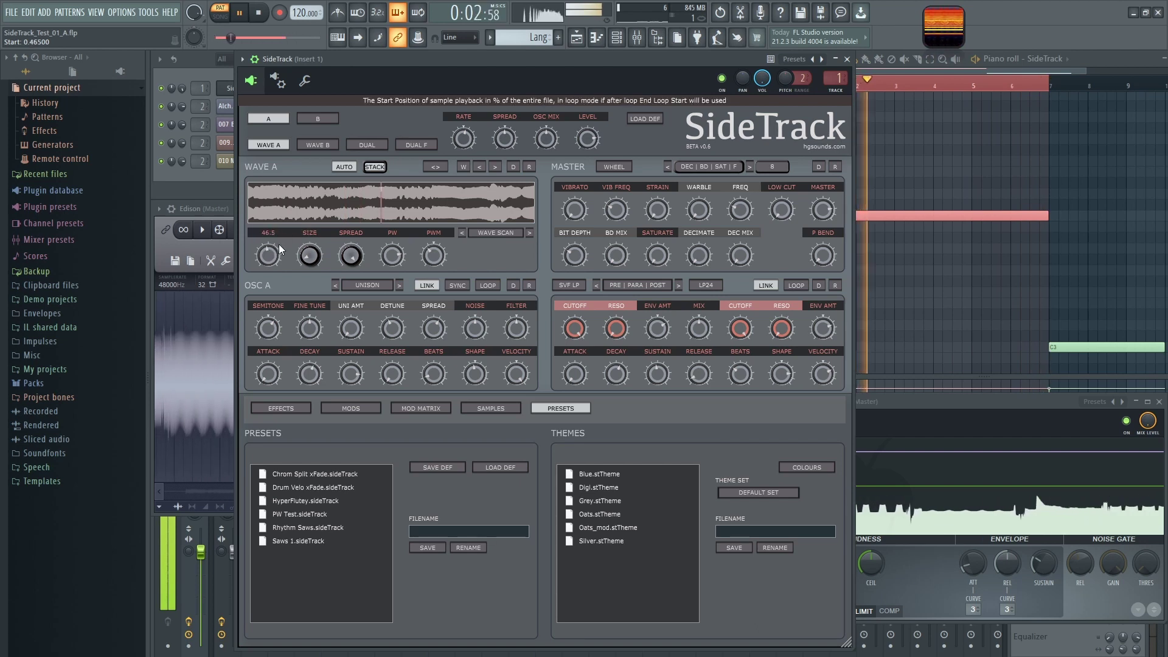
pyautogui.moveTo(272, 255); pyautogui.dragTo(297, 233)
pyautogui.scroll(4, 277, 243)
pyautogui.scroll(7, 278, 243)
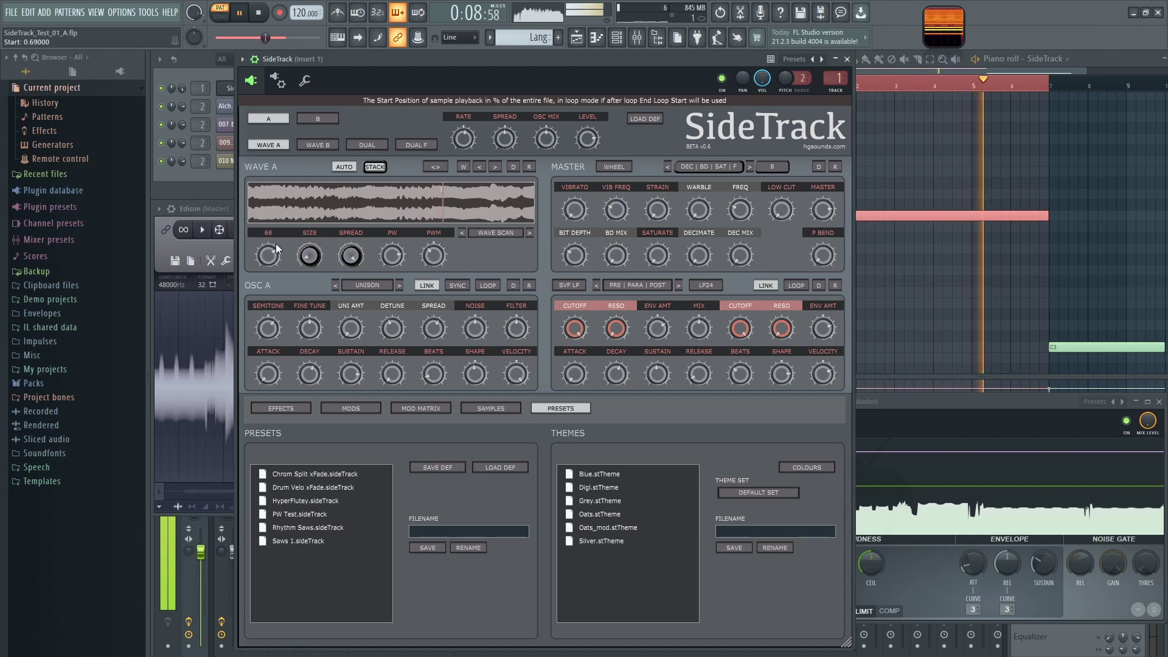
pyautogui.scroll(8, 279, 241)
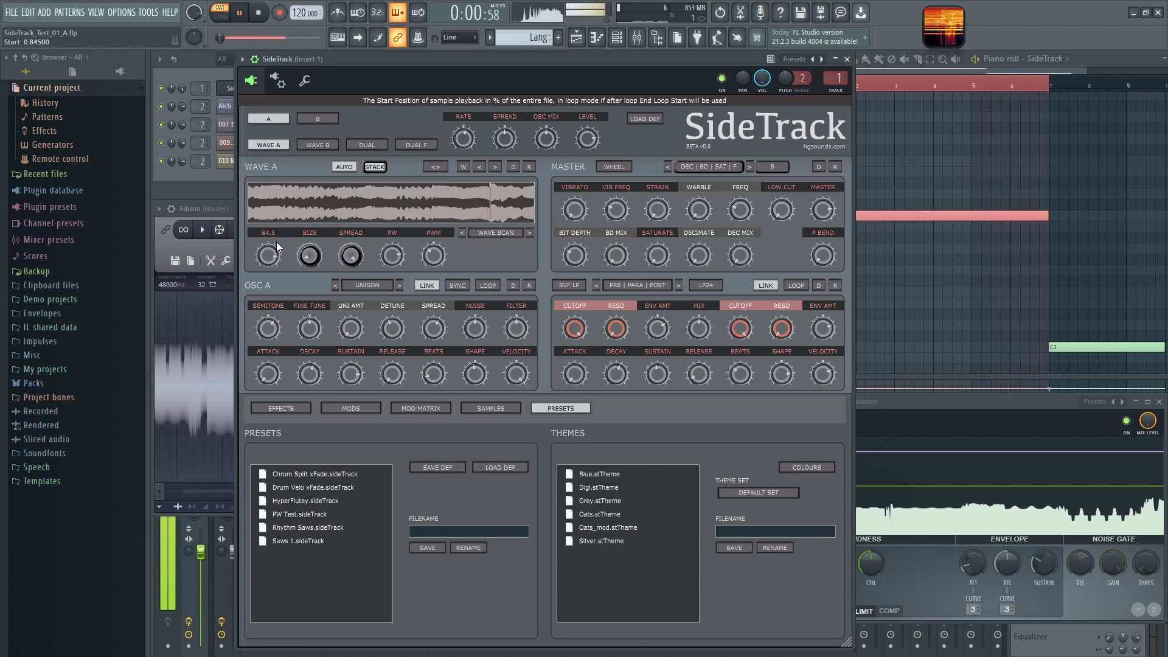
pyautogui.scroll(-3, 276, 242)
pyautogui.scroll(5, 276, 249)
pyautogui.scroll(5, 294, 240)
pyautogui.scroll(5, 310, 237)
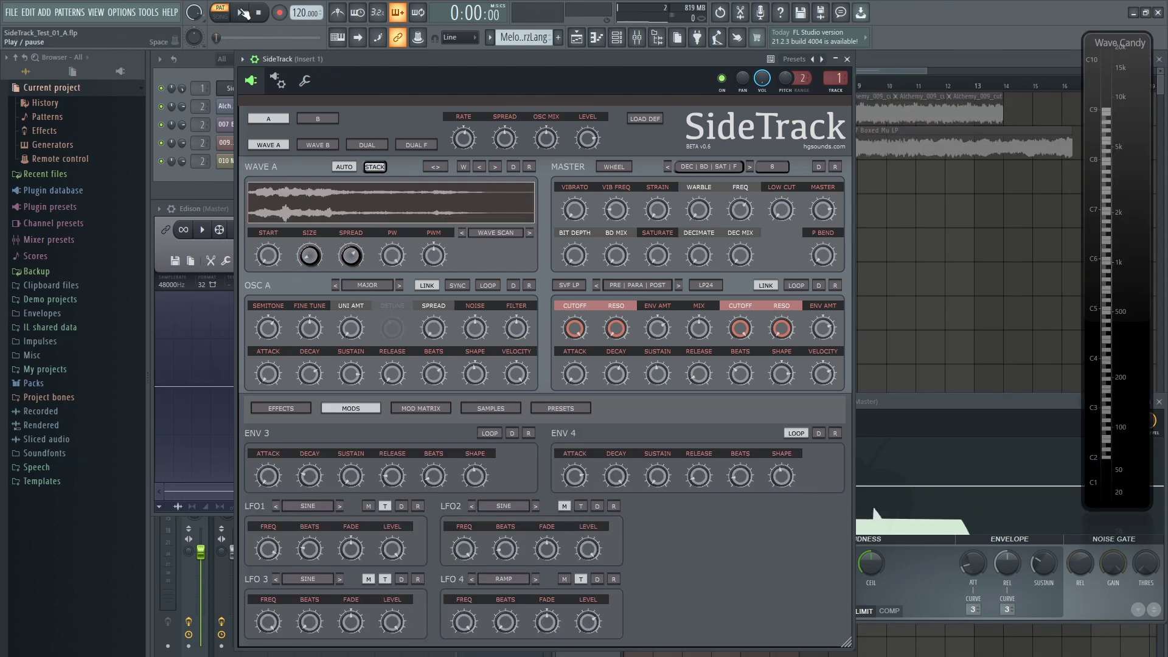
# - Start playback and sweep wave A's scan start position through the first part of the sample, from 0 past about 7.5%
pyautogui.click(243, 12)
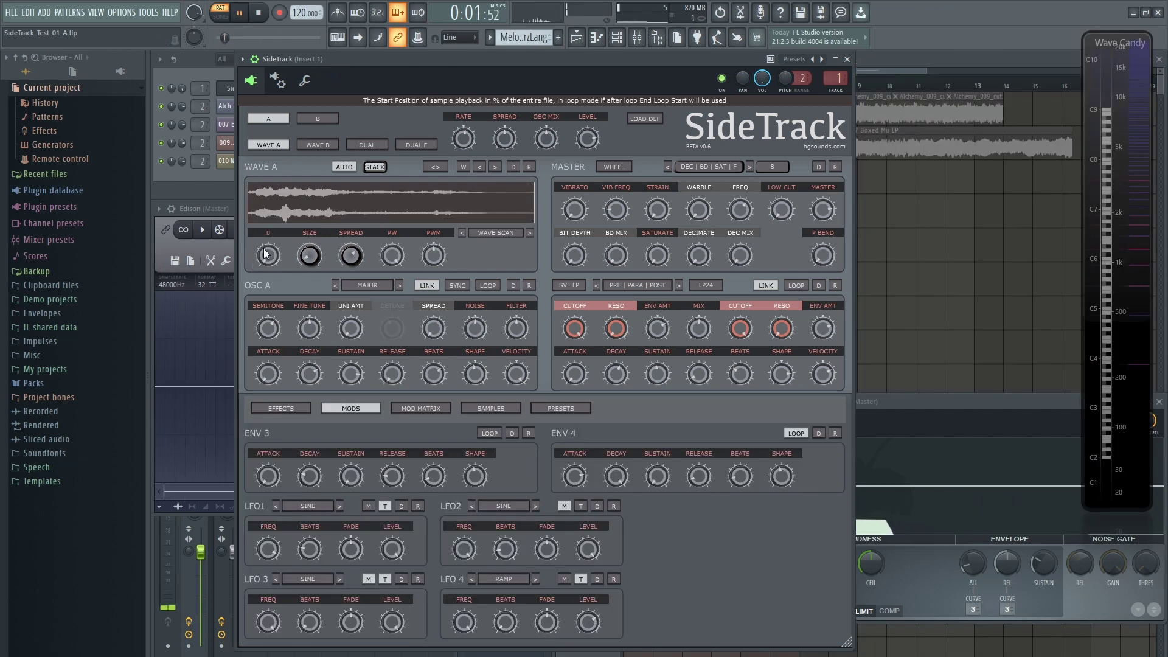
pyautogui.moveTo(272, 256); pyautogui.dragTo(272, 250)
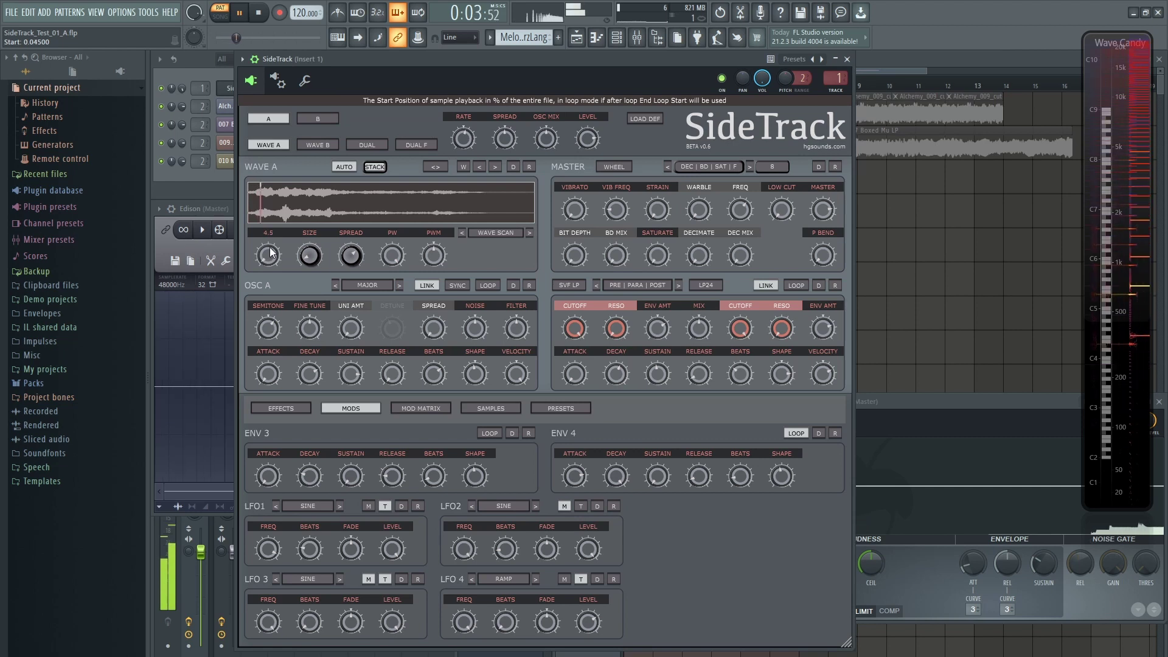
pyautogui.scroll(2, 272, 249)
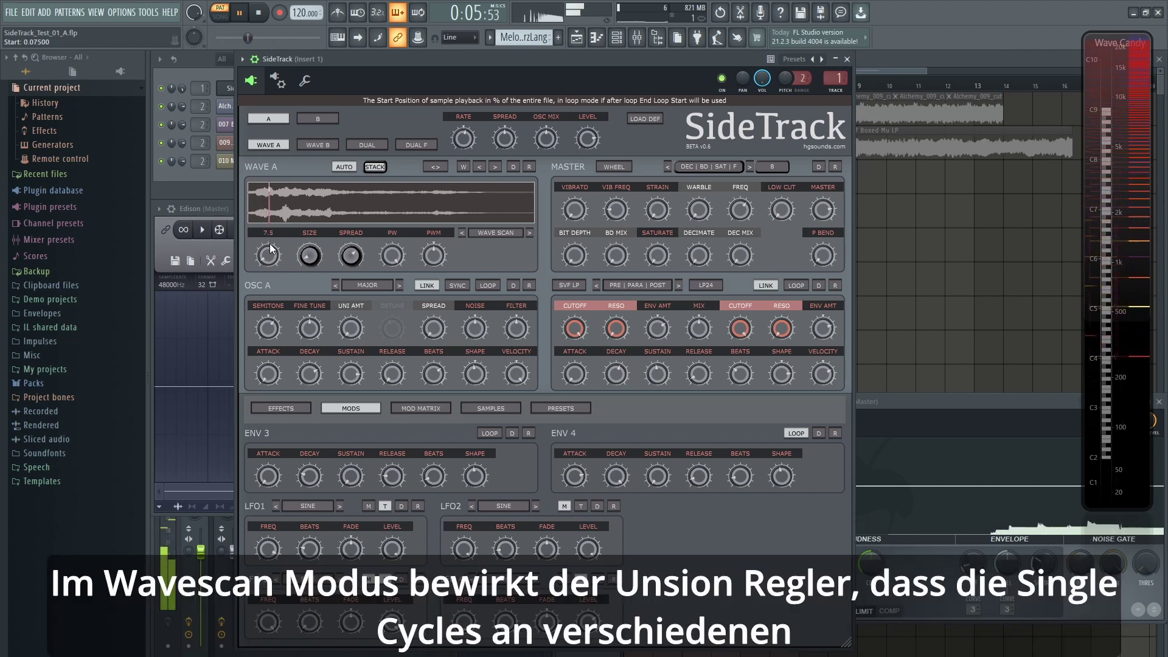
pyautogui.scroll(2, 271, 250)
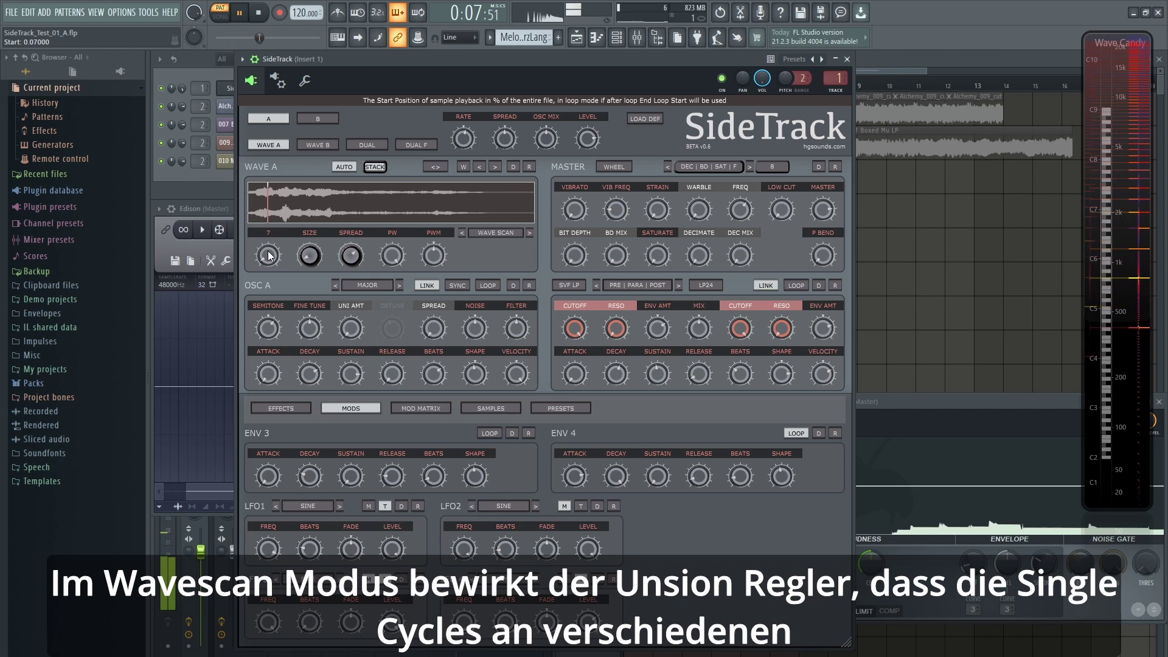
pyautogui.moveTo(271, 255)
pyautogui.mouseDown()
pyautogui.moveTo(284, 223)
pyautogui.moveTo(274, 242)
pyautogui.moveTo(249, 246)
pyautogui.mouseUp()
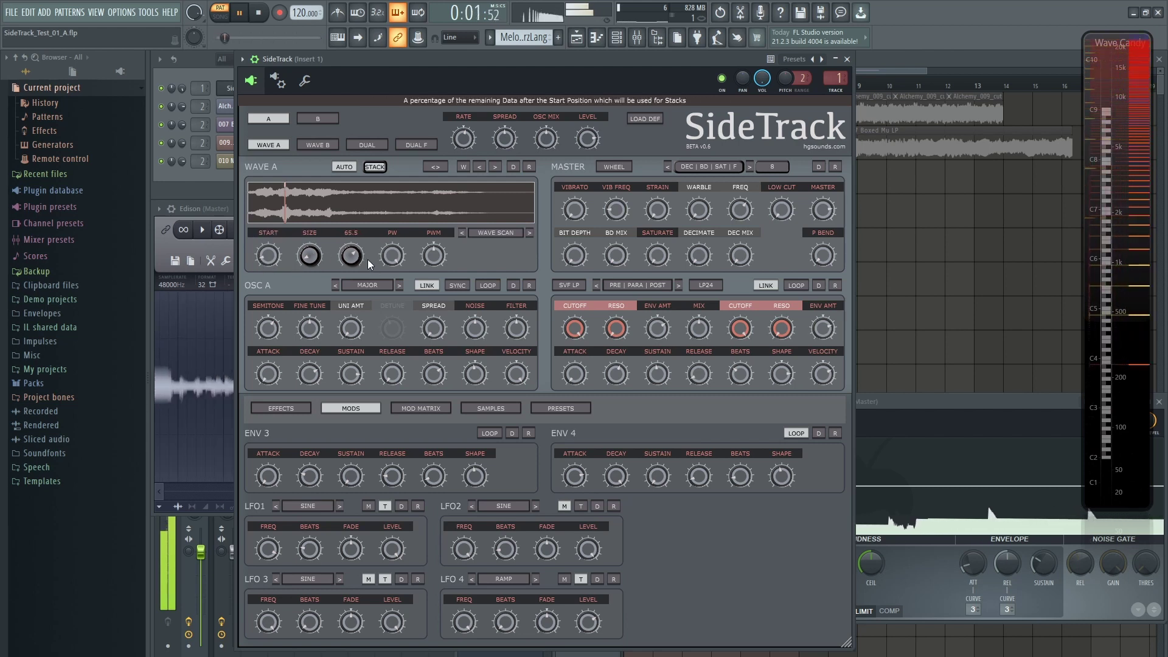
# - Try unison amounts of 4 and 7 with wave A stack spreads of 38.5%, 60% and 12%, moving the start position to 6.5%
pyautogui.moveTo(349, 329); pyautogui.dragTo(352, 287)
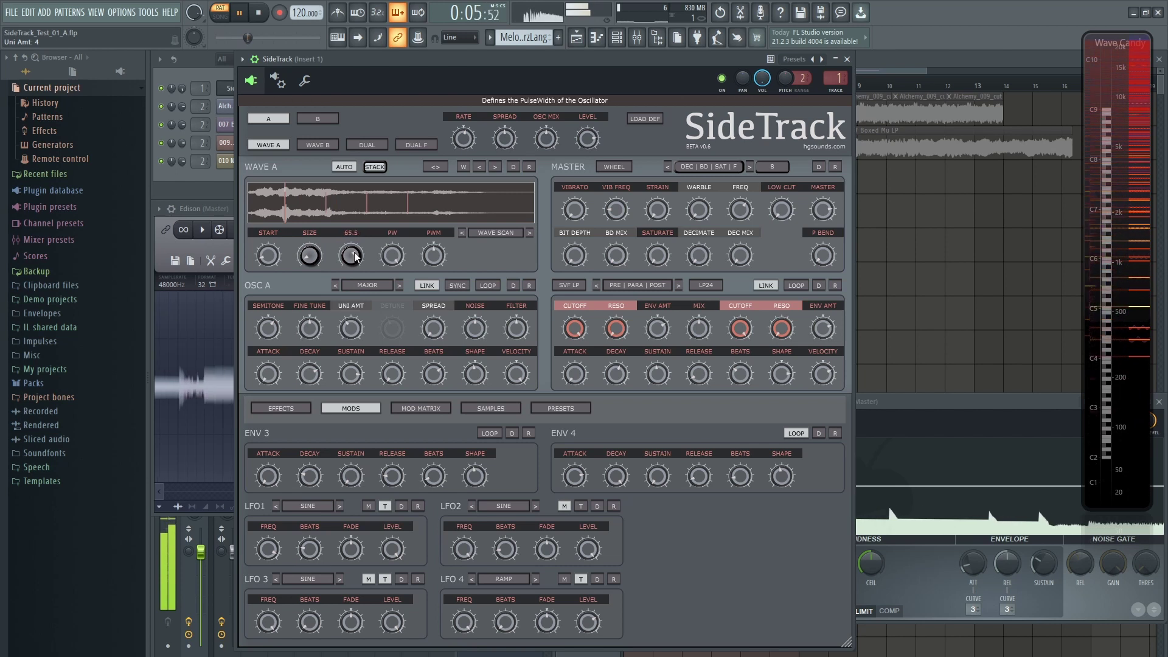
pyautogui.moveTo(355, 258); pyautogui.dragTo(354, 289)
pyautogui.moveTo(270, 256); pyautogui.dragTo(273, 263)
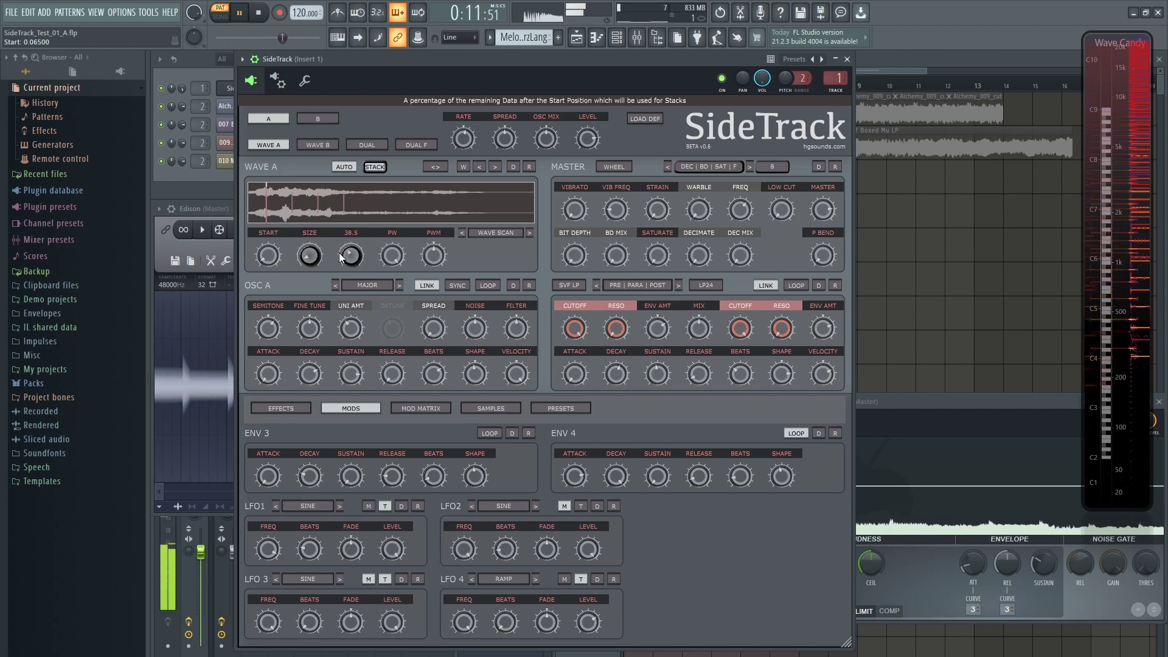
pyautogui.moveTo(350, 258); pyautogui.dragTo(356, 227)
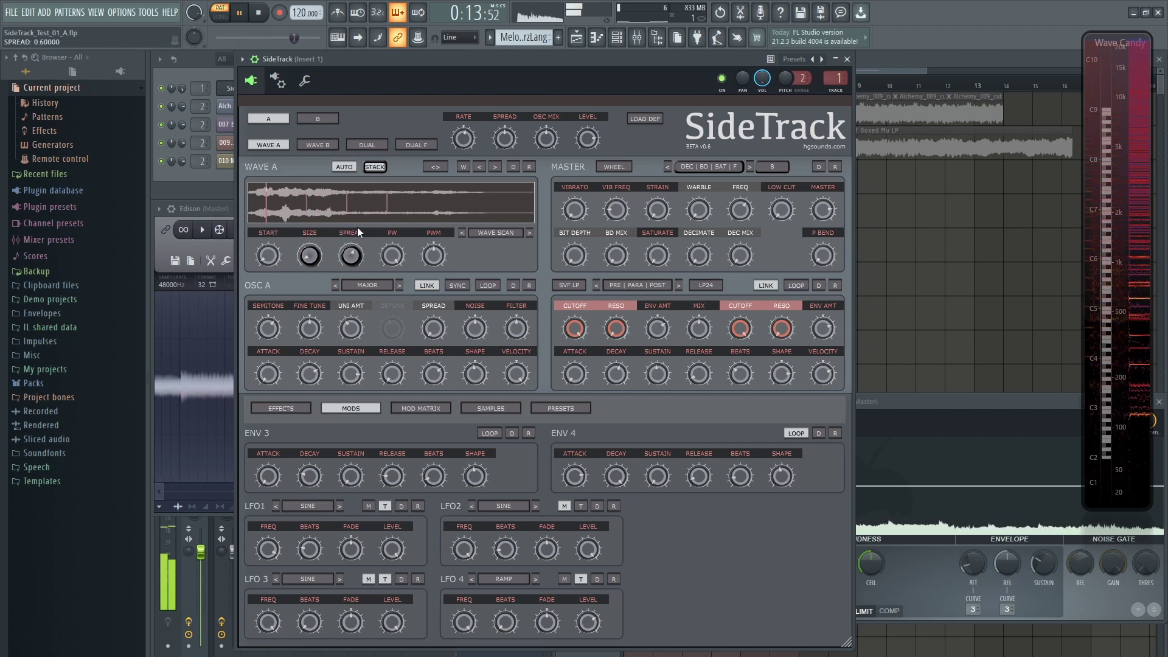
pyautogui.moveTo(350, 328); pyautogui.dragTo(354, 294)
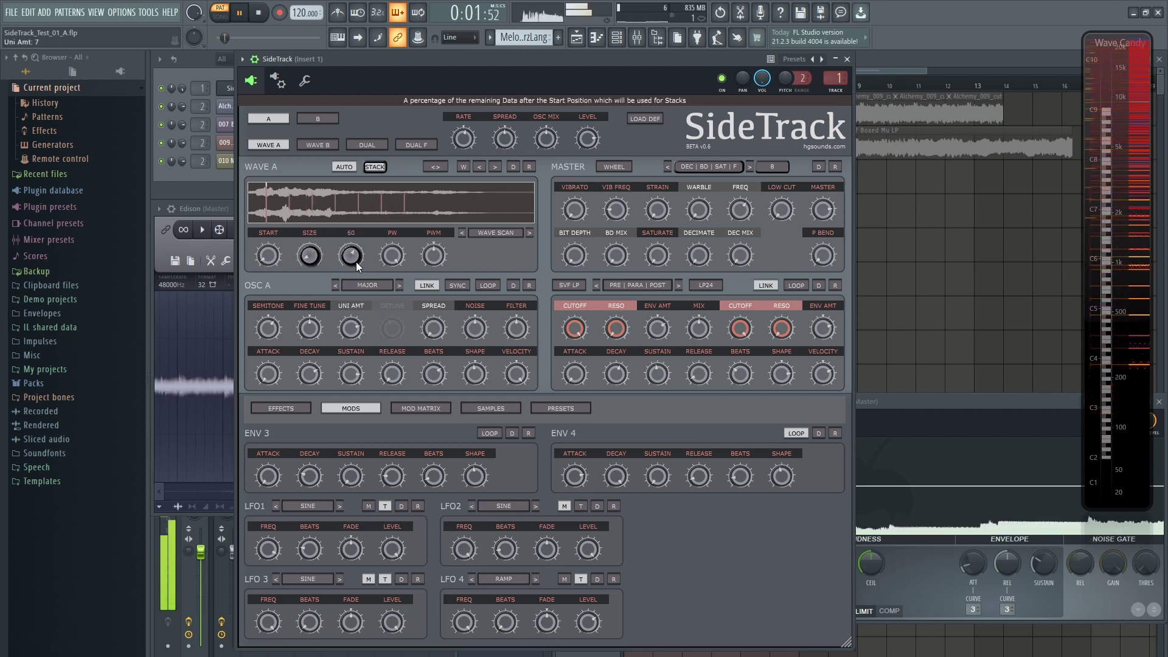
pyautogui.moveTo(354, 258); pyautogui.dragTo(340, 313)
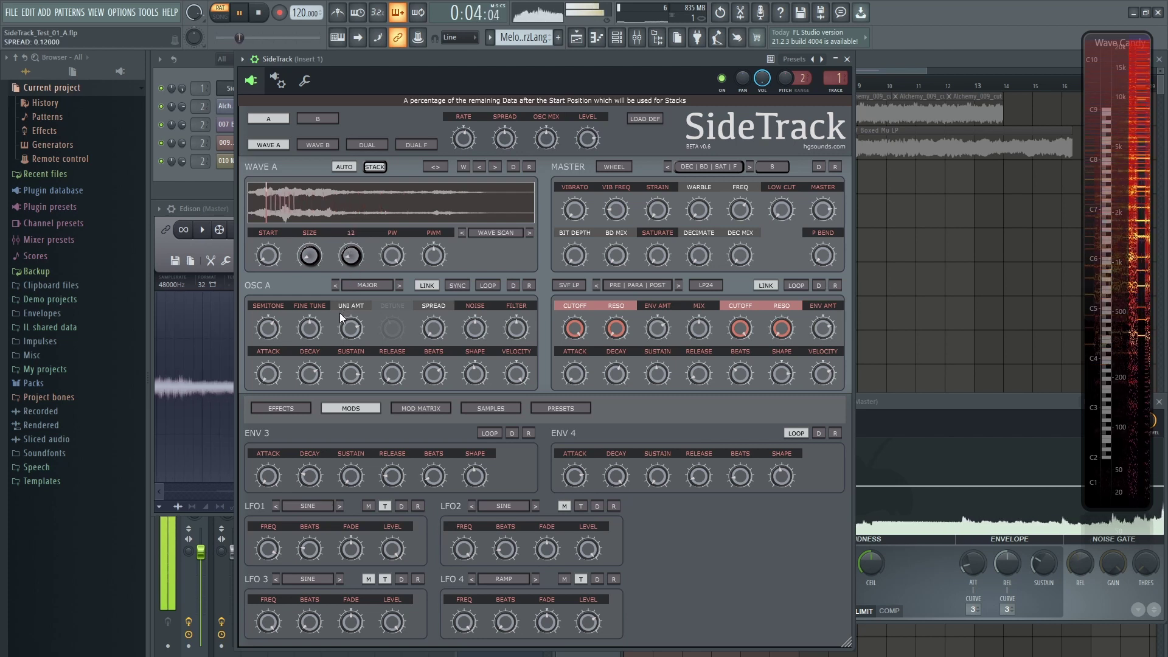
# - Set wave A's cycle size to about 17.1% and vary its stack spread through 42%, 27.5% and 29.5% up to 55.5%
pyautogui.click(311, 256)
pyautogui.moveTo(311, 256); pyautogui.dragTo(315, 233)
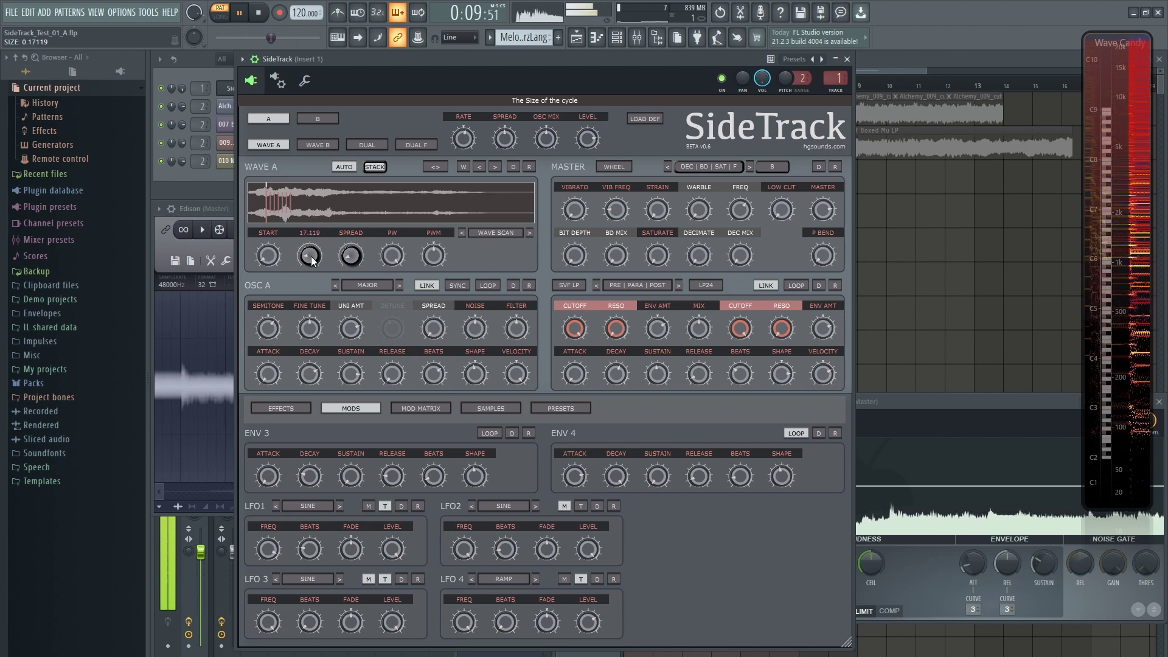
pyautogui.moveTo(351, 256); pyautogui.dragTo(348, 215)
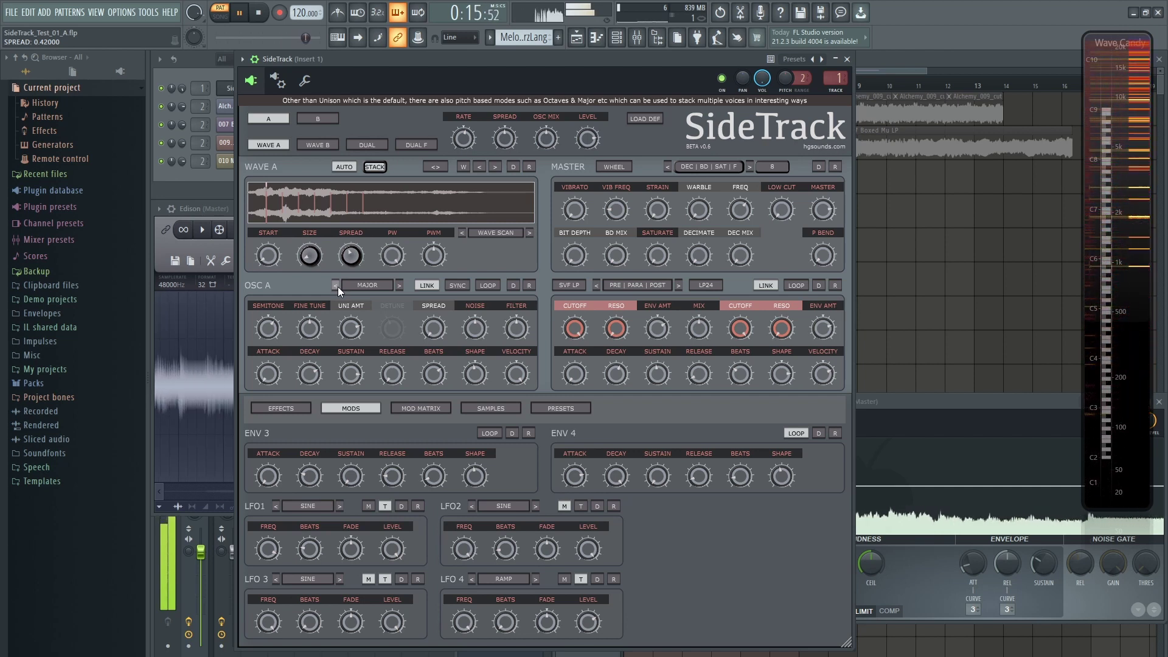
pyautogui.moveTo(355, 256); pyautogui.dragTo(342, 285)
pyautogui.moveTo(341, 286); pyautogui.dragTo(341, 288)
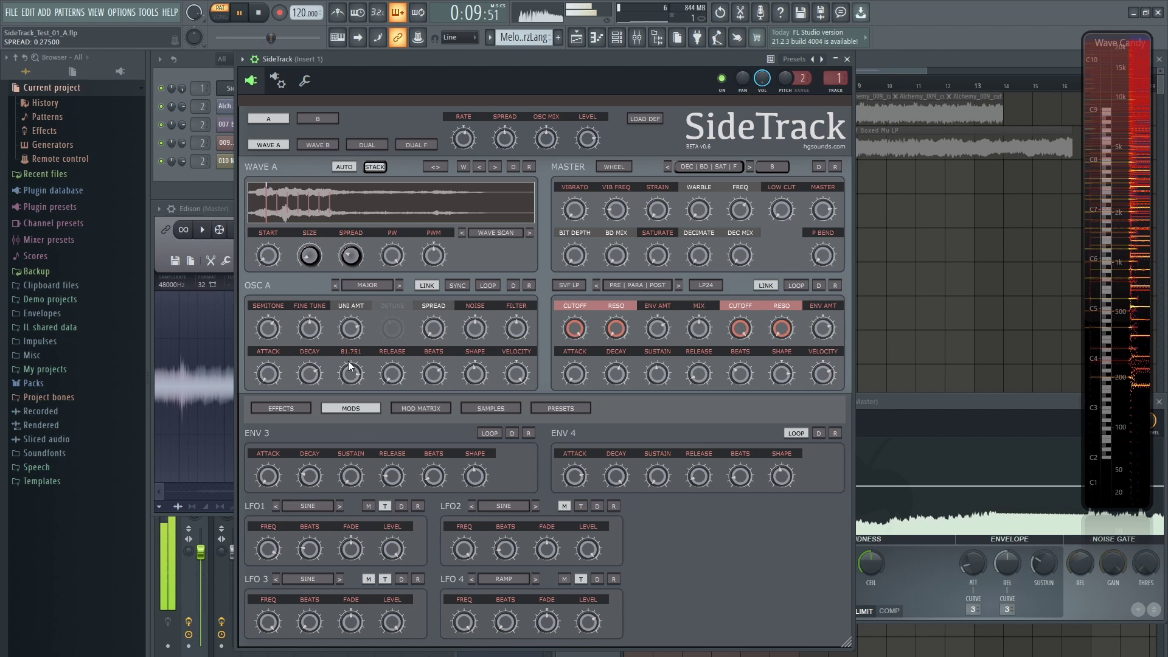
pyautogui.moveTo(351, 362); pyautogui.dragTo(347, 382)
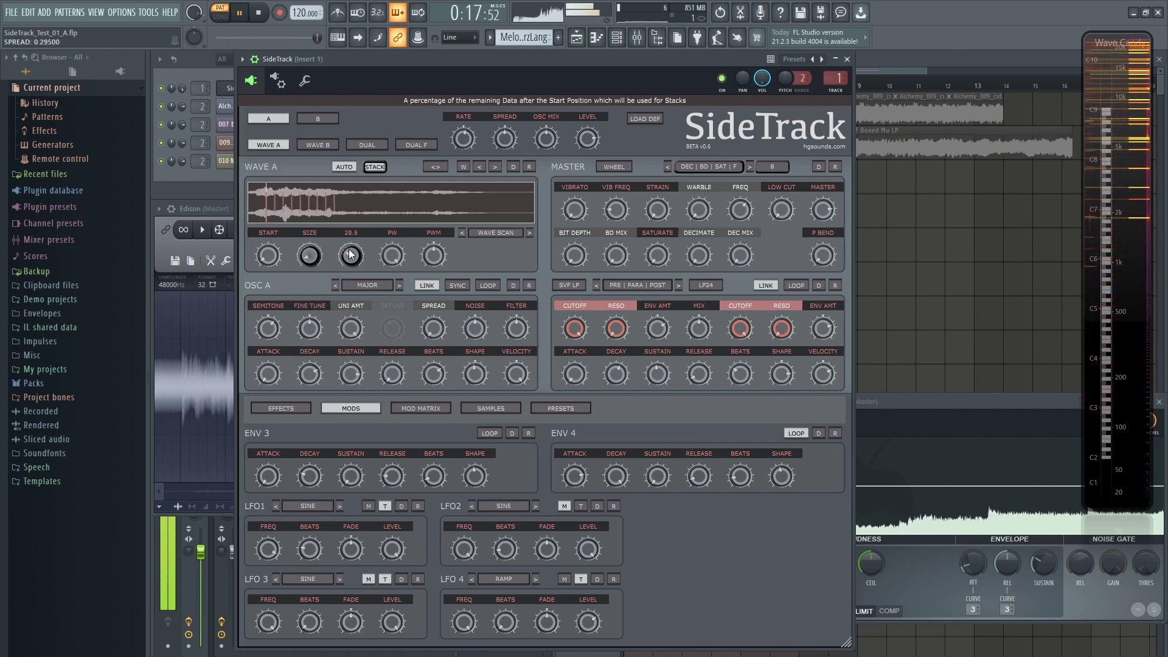
pyautogui.moveTo(351, 246)
pyautogui.mouseDown()
pyautogui.moveTo(361, 293)
pyautogui.moveTo(351, 254)
pyautogui.mouseUp()
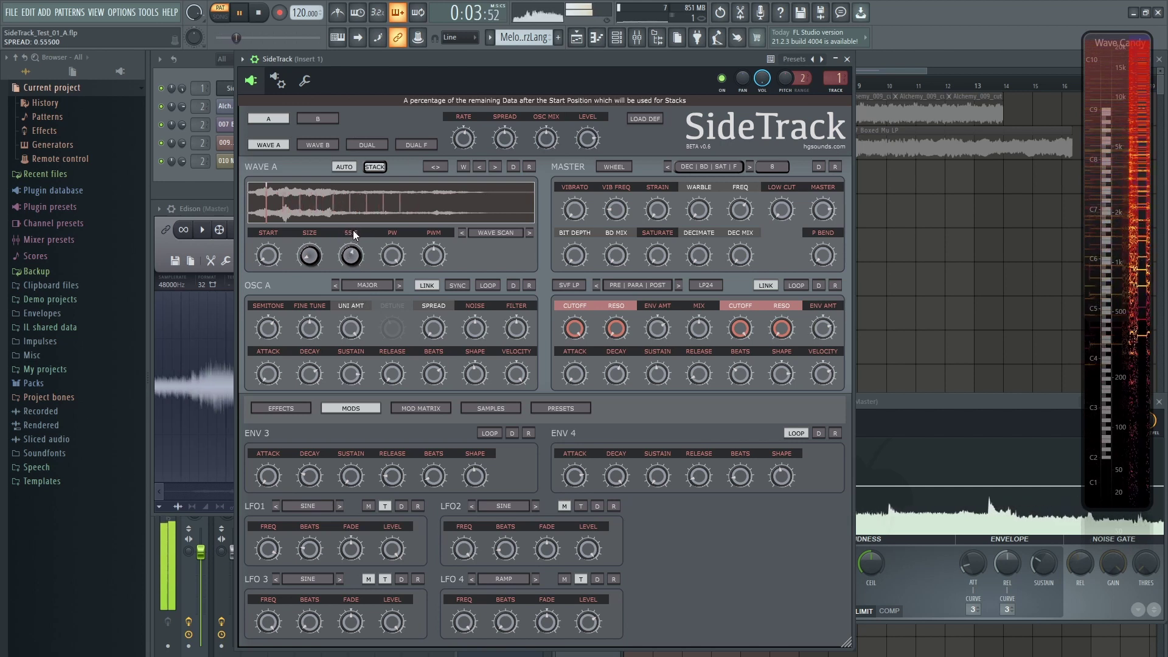
pyautogui.moveTo(371, 208)
pyautogui.mouseDown()
pyautogui.moveTo(376, 197)
pyautogui.moveTo(367, 222)
pyautogui.moveTo(384, 207)
pyautogui.moveTo(377, 217)
pyautogui.mouseUp()
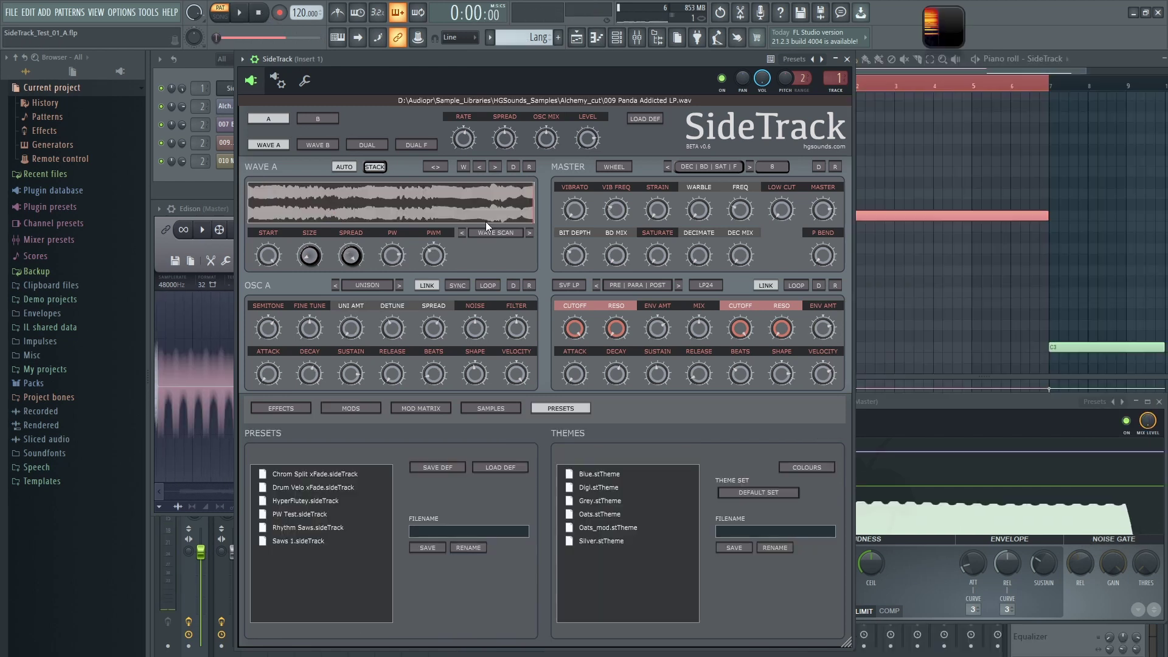
# - Set wave A's playback mode to CHROMATIC and select the Aufsteigend pattern
pyautogui.click(493, 231)
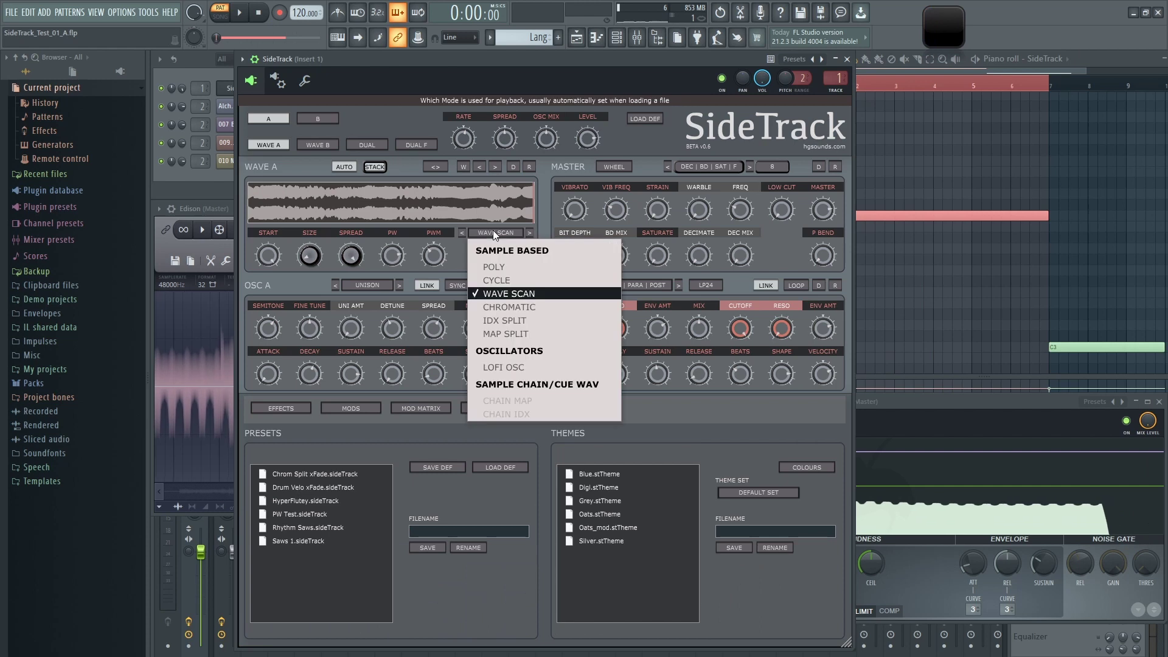
pyautogui.click(497, 307)
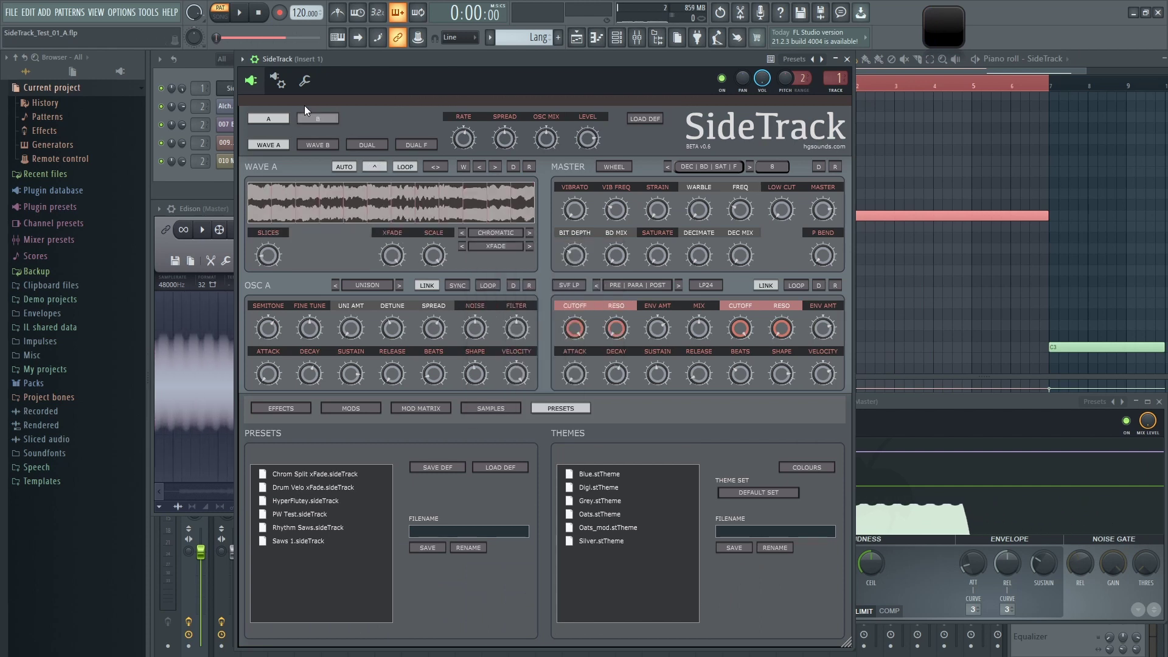
pyautogui.click(491, 37)
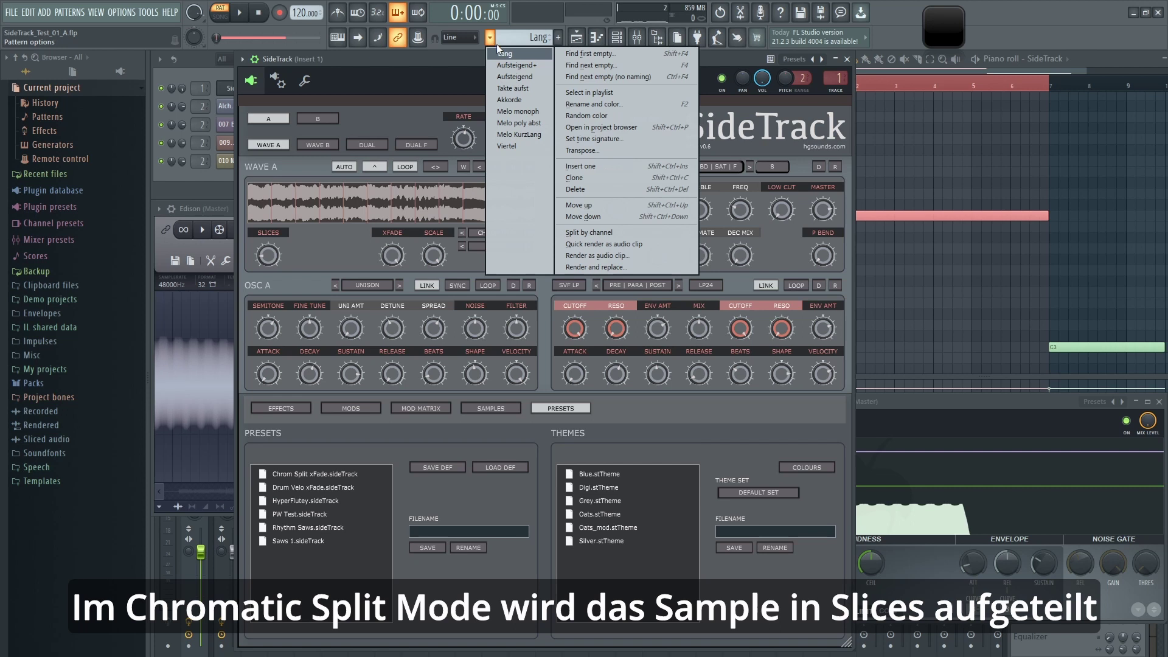
pyautogui.click(506, 74)
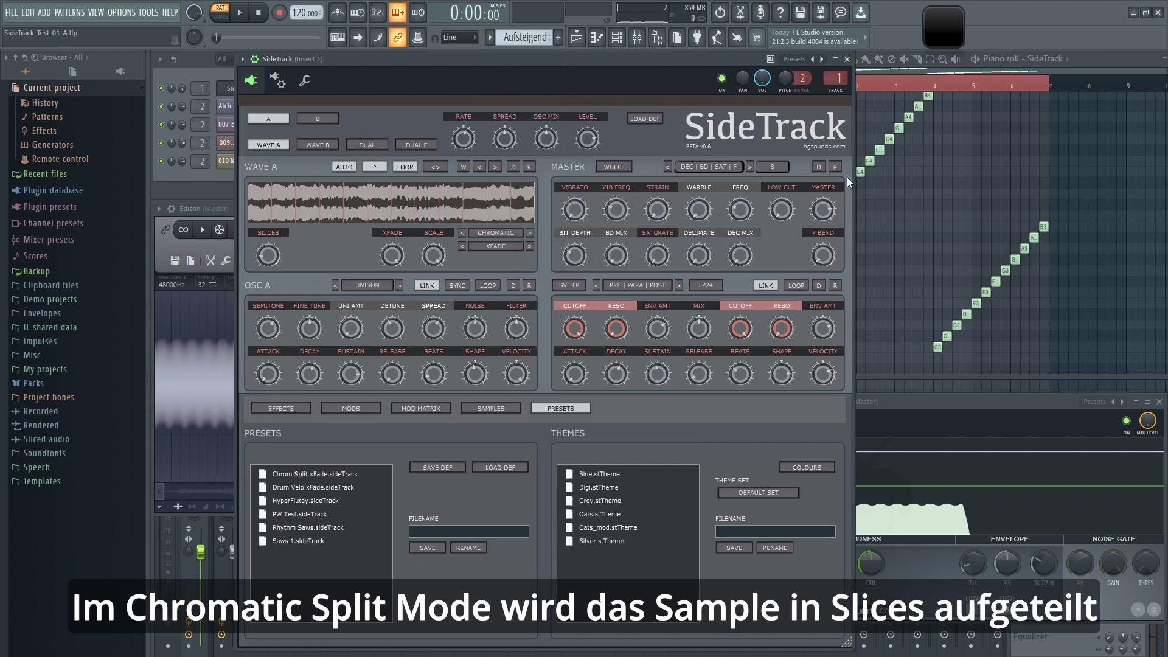
# - Play the Aufsteigend pattern through the chromatic sample slices and stop playback
pyautogui.scroll(2, 877, 185)
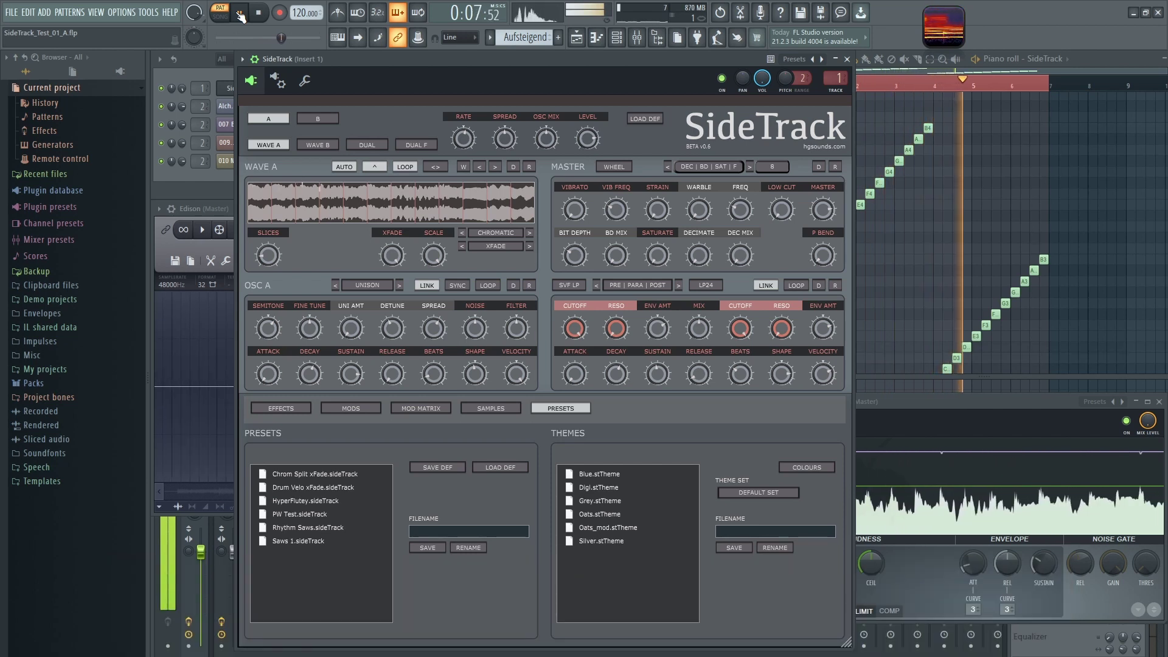
pyautogui.moveTo(268, 262)
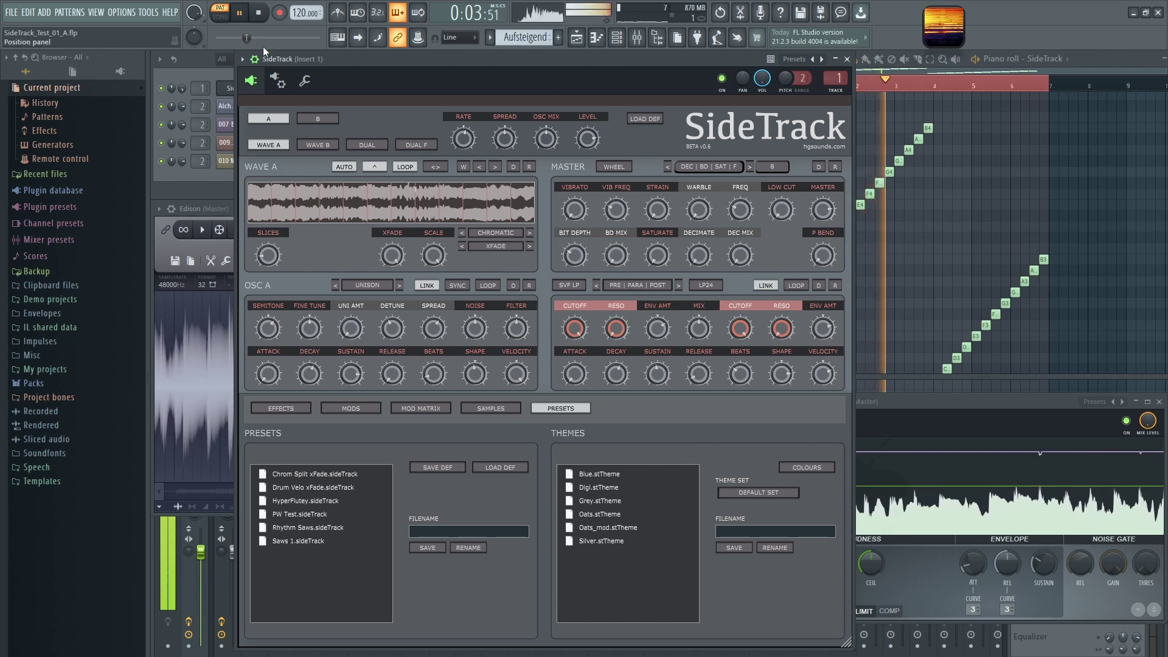
pyautogui.click(260, 13)
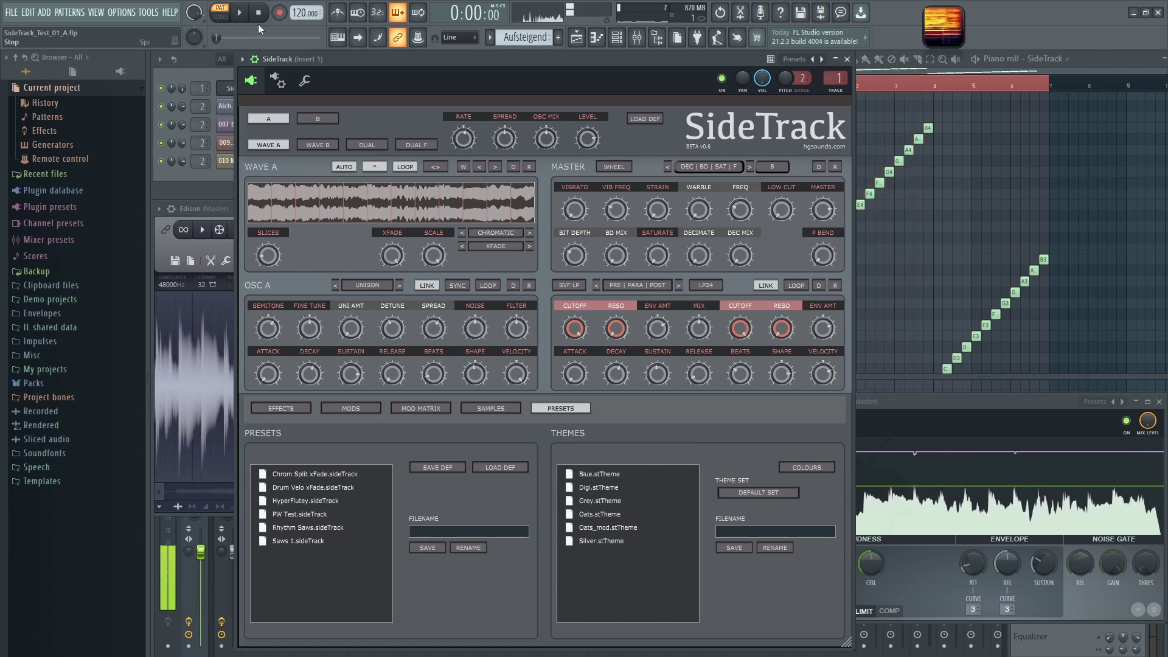
# - Switch wave A's playback mode to IDX SPLIT and play the Melo KurzLang pattern with it
pyautogui.click(498, 233)
pyautogui.click(492, 320)
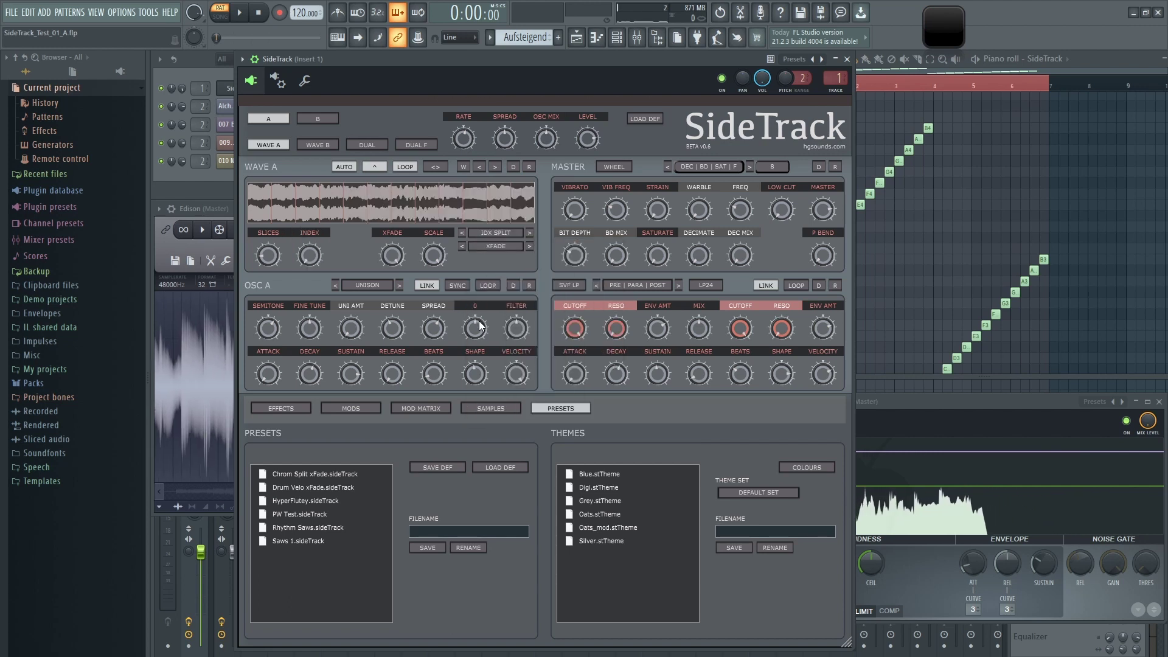
pyautogui.click(491, 38)
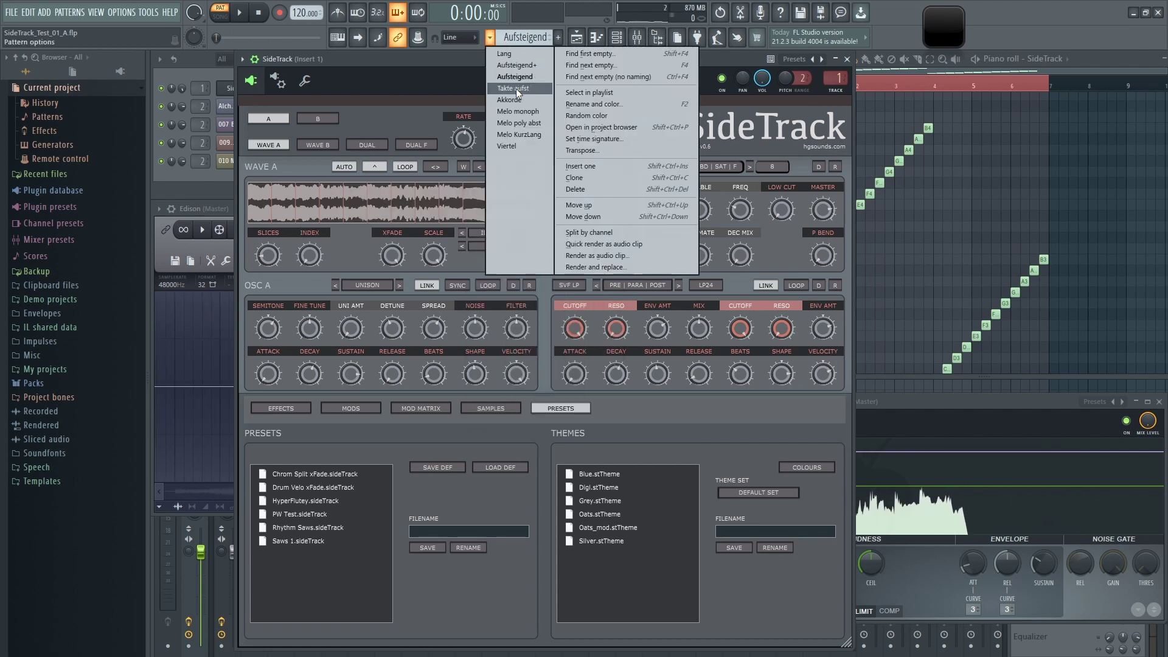
pyautogui.click(525, 134)
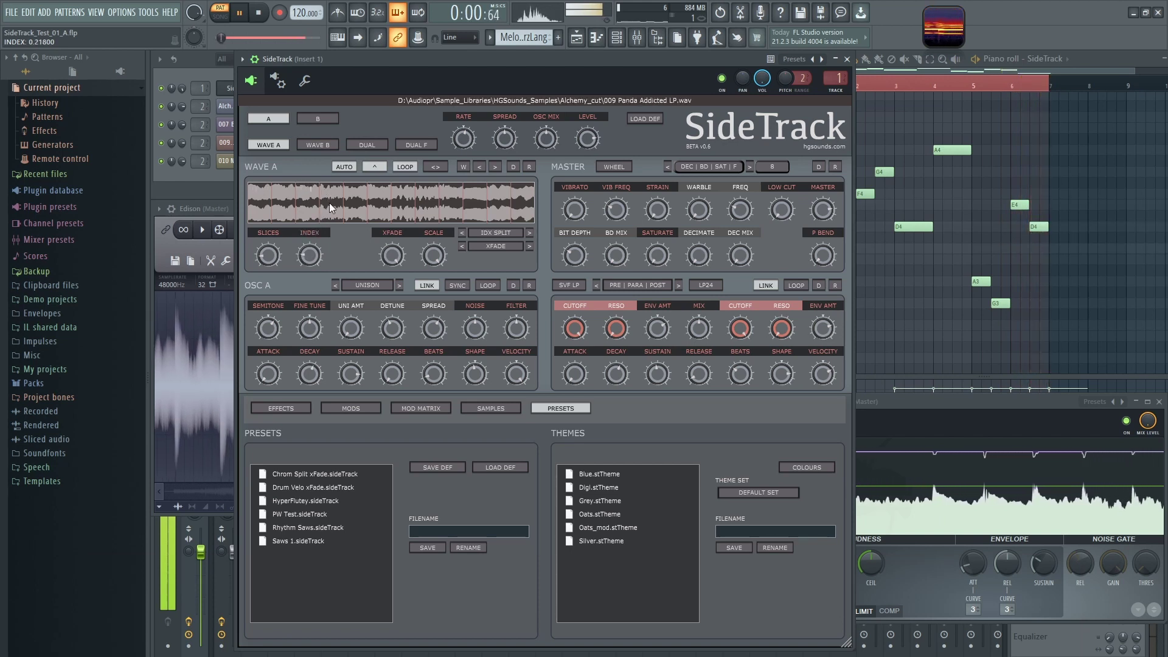
pyautogui.scroll(-1, 309, 259)
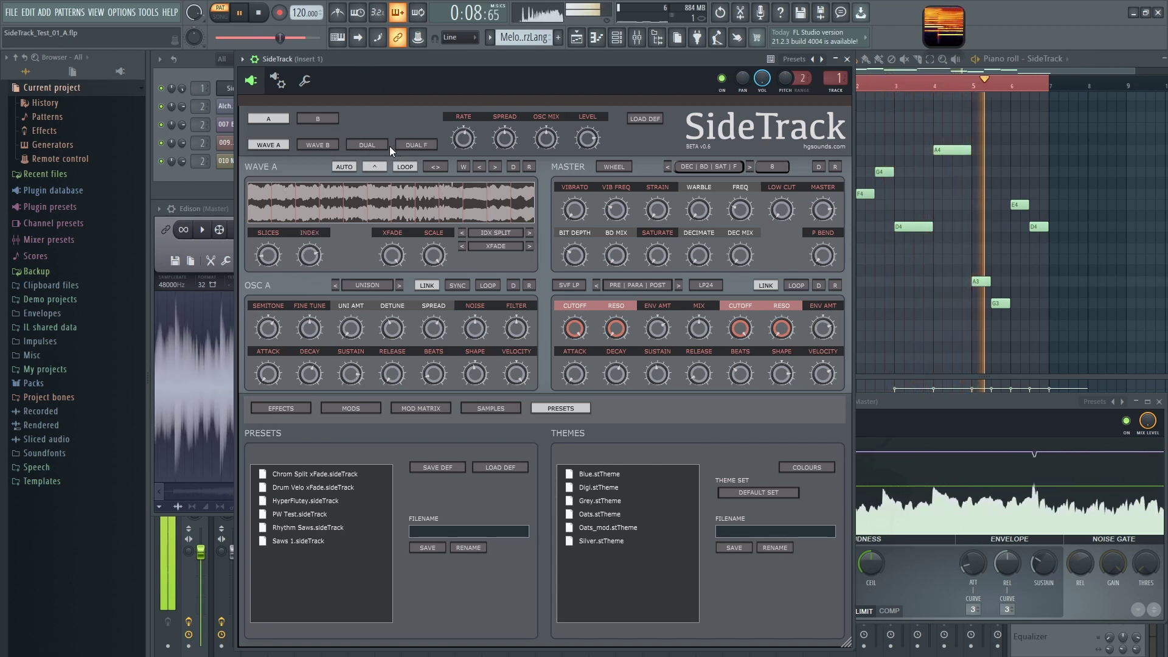
pyautogui.moveTo(310, 255)
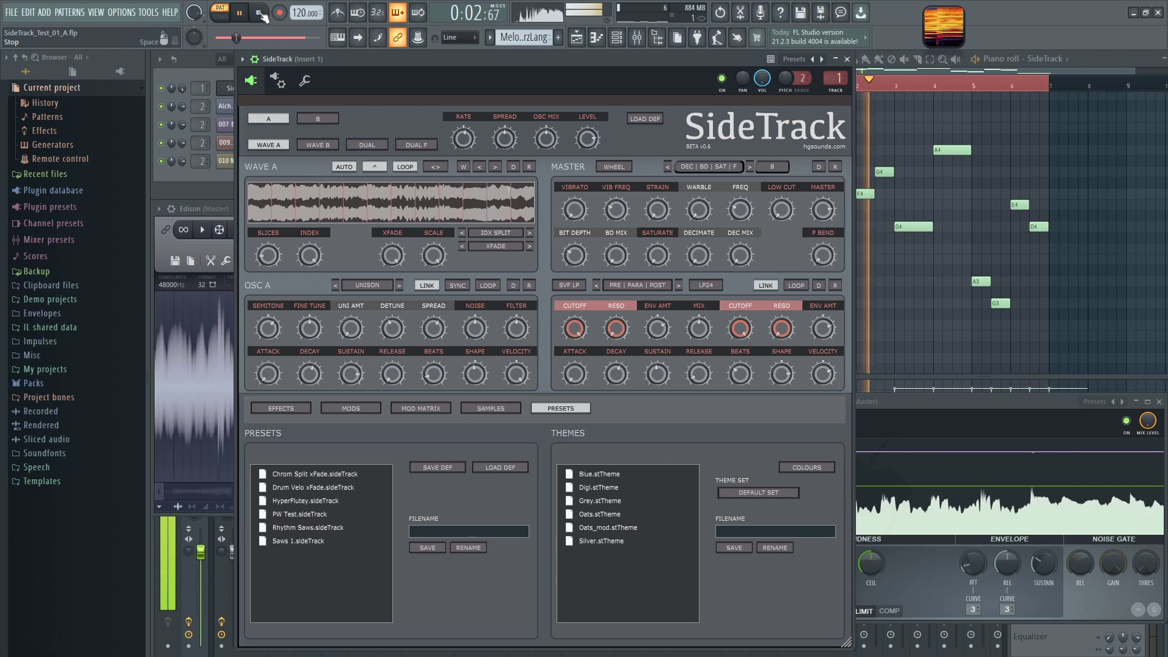
# - Switch to the Melo poly abst pattern and start playback
pyautogui.click(489, 40)
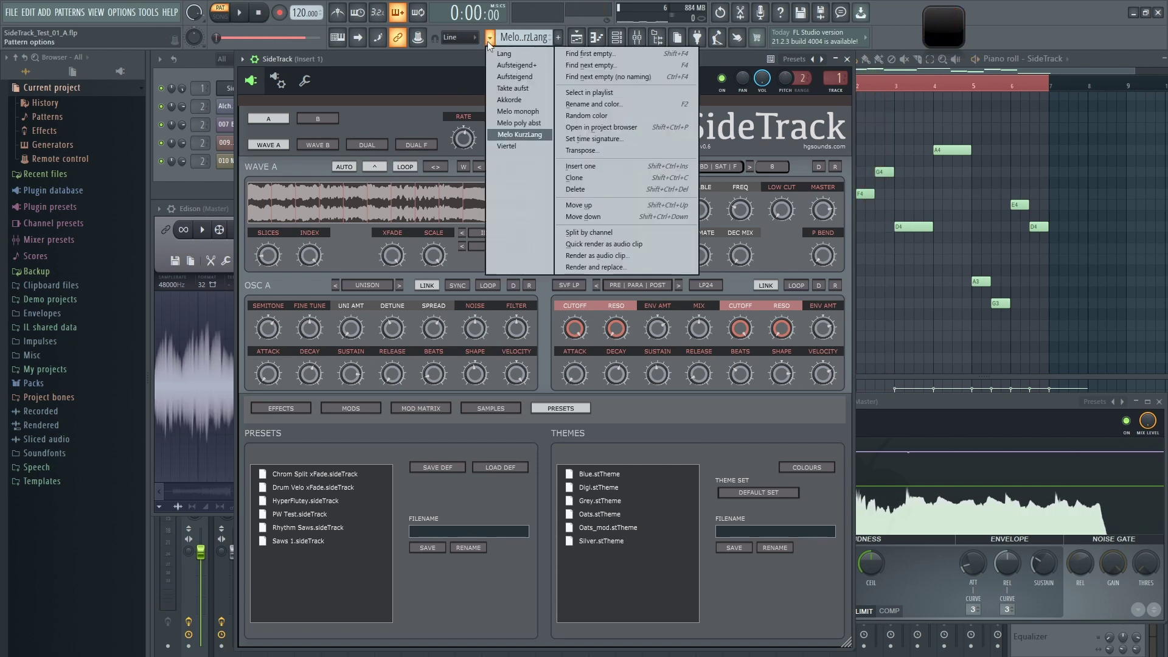
pyautogui.click(524, 122)
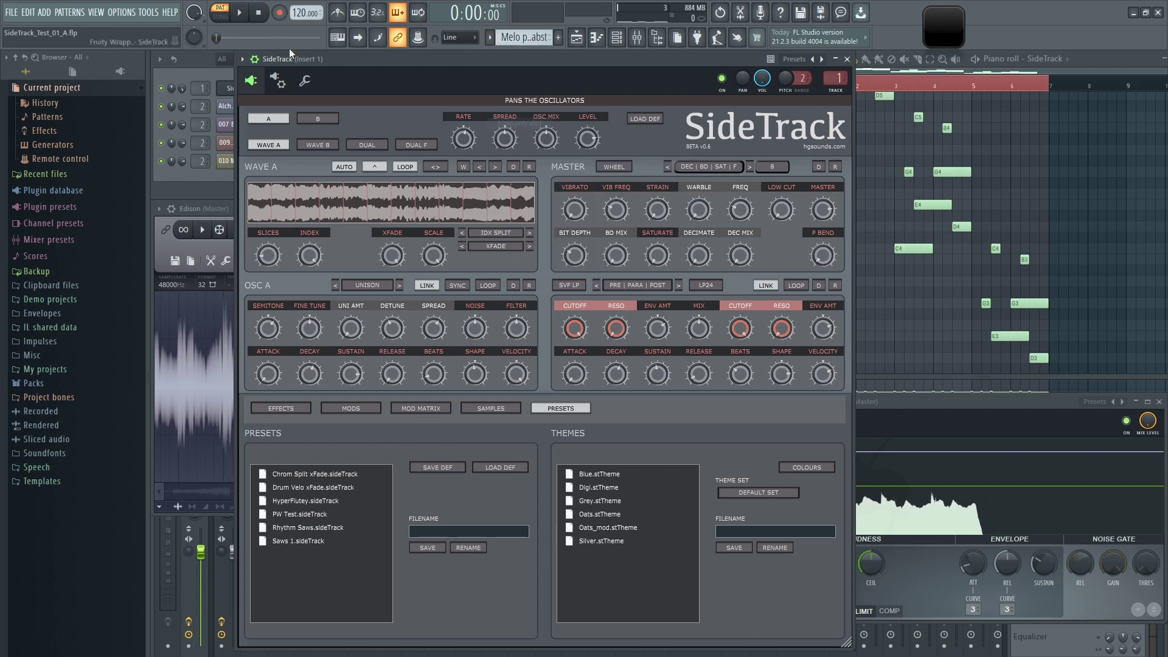
pyautogui.click(241, 12)
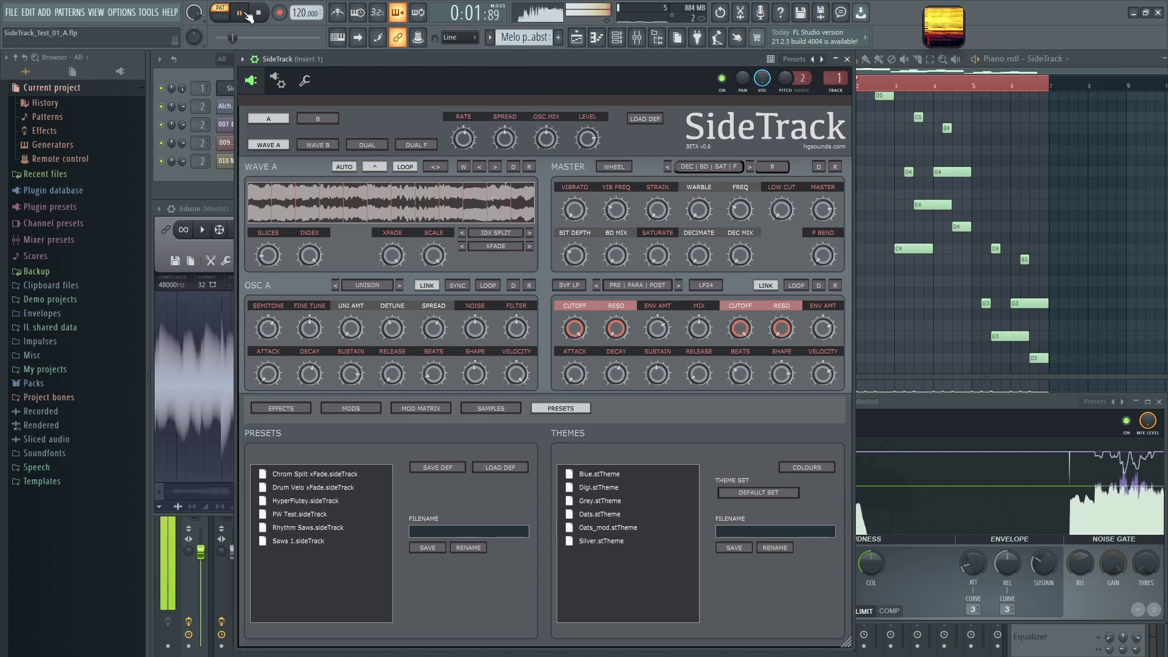
# - Sweep wave A's slice index through about 77.2%, 85.2%, 12.8% and 51.6% while the pattern plays, and stop playback
pyautogui.moveTo(303, 258); pyautogui.dragTo(294, 308)
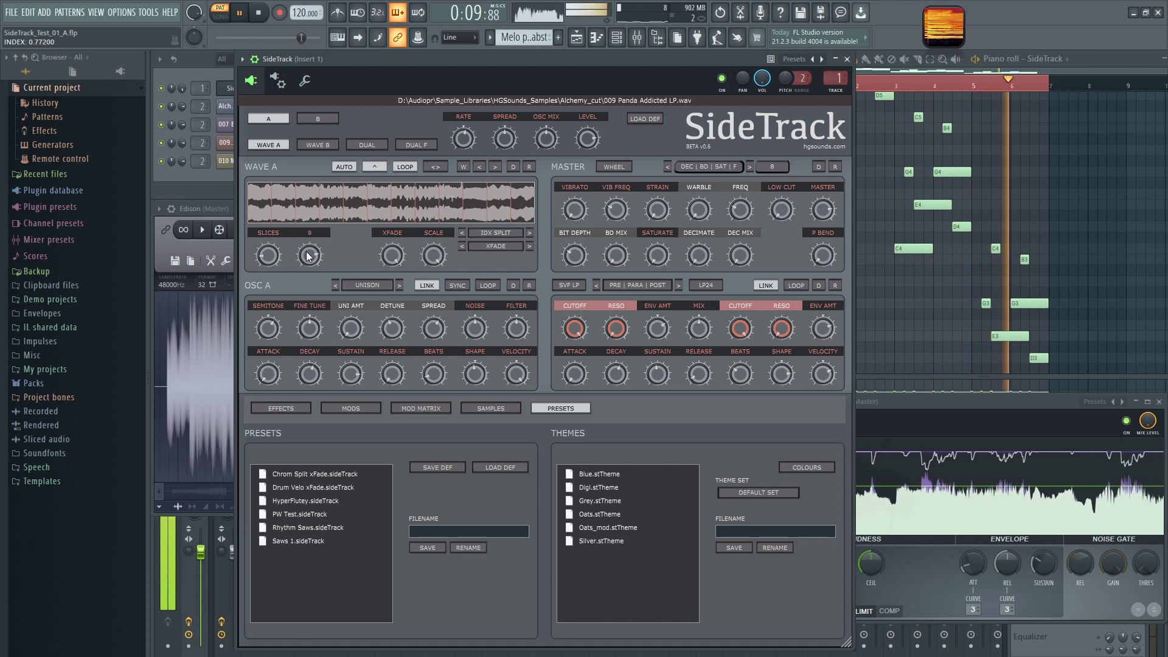
pyautogui.moveTo(308, 256); pyautogui.dragTo(312, 233)
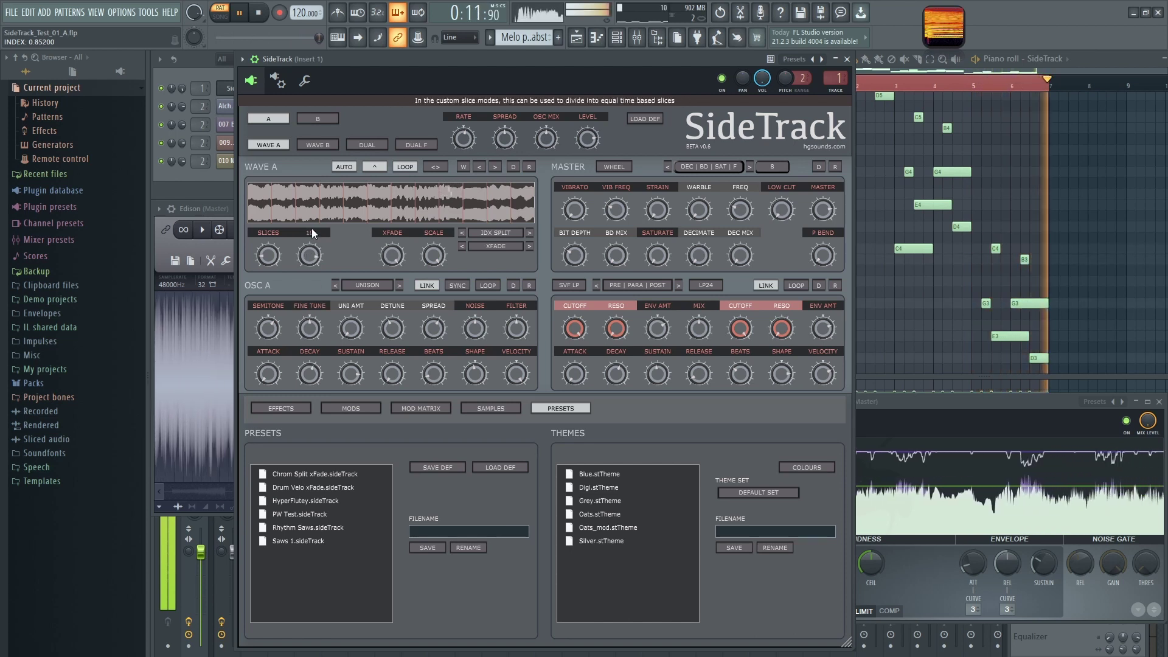
pyautogui.moveTo(307, 258); pyautogui.dragTo(299, 473)
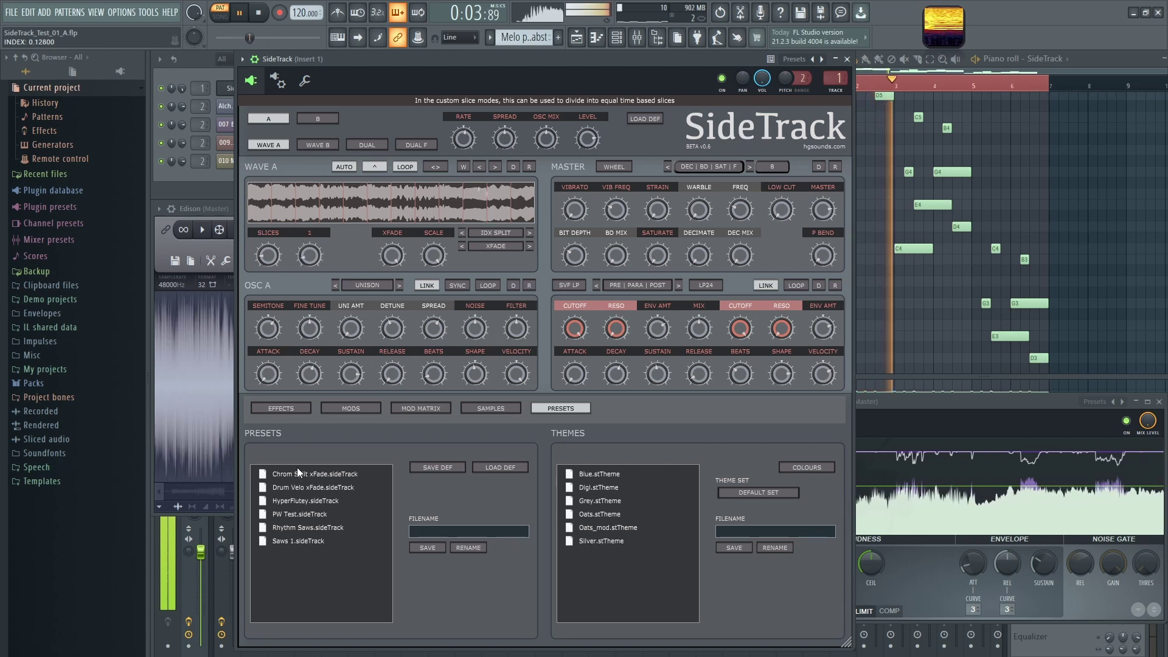
pyautogui.moveTo(307, 256); pyautogui.dragTo(341, 158)
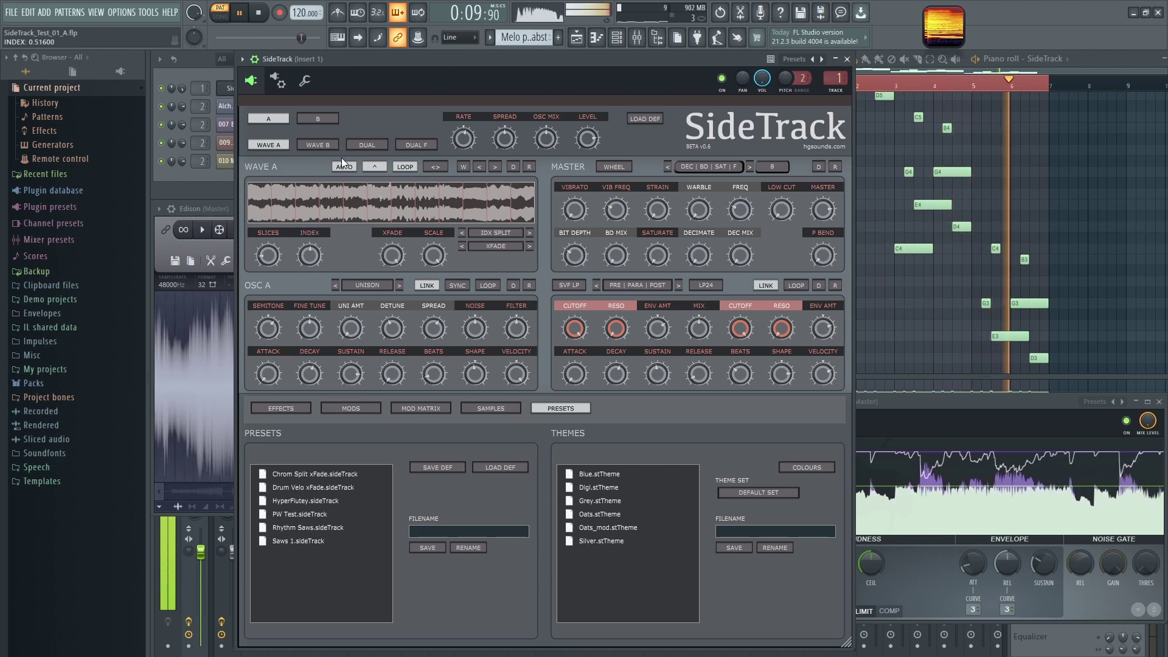
pyautogui.click(256, 14)
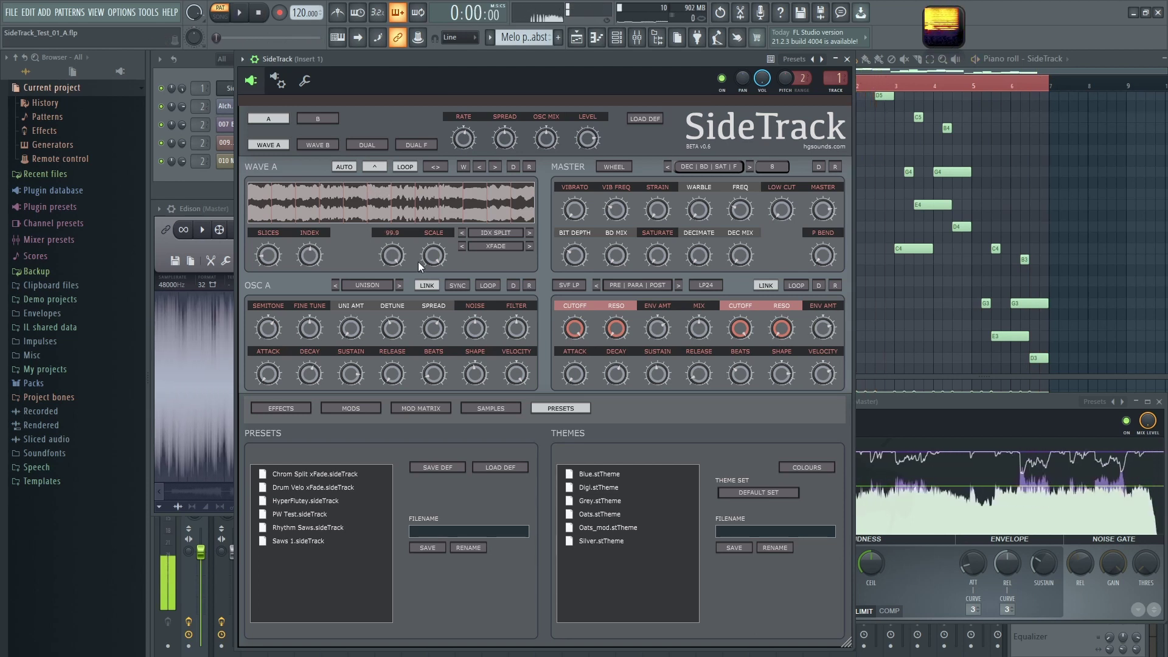
# - Set wave A's playback mode to MAP SPLIT and stop the Aufsteigend pattern after listening to it
pyautogui.click(499, 231)
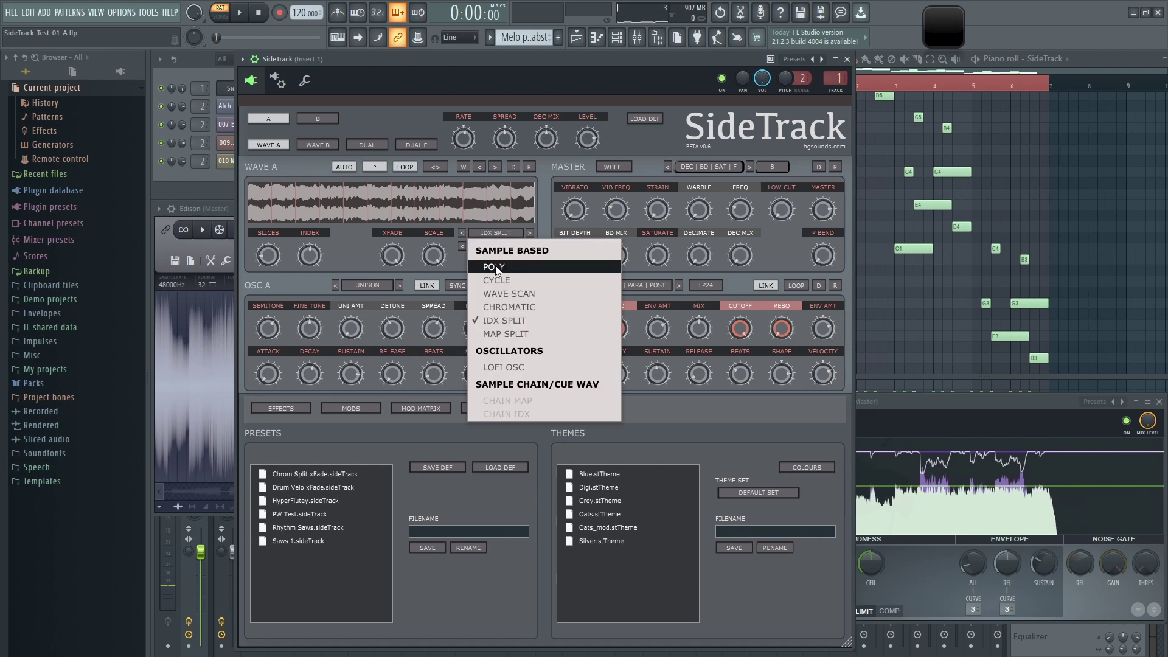
pyautogui.click(510, 334)
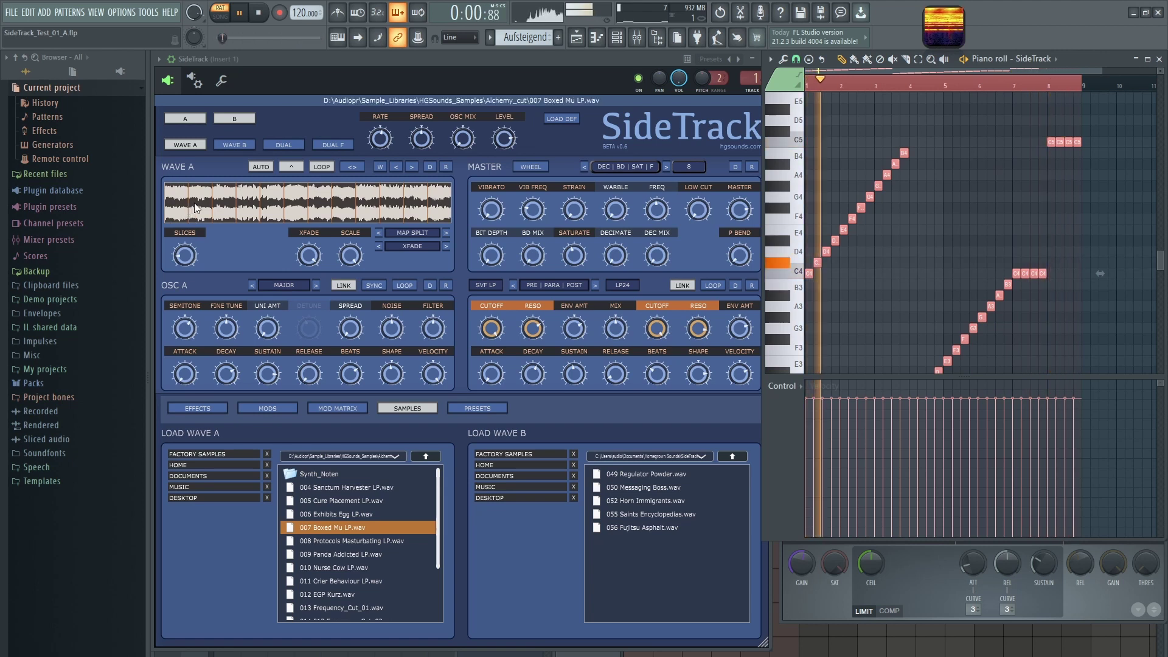
pyautogui.click(261, 13)
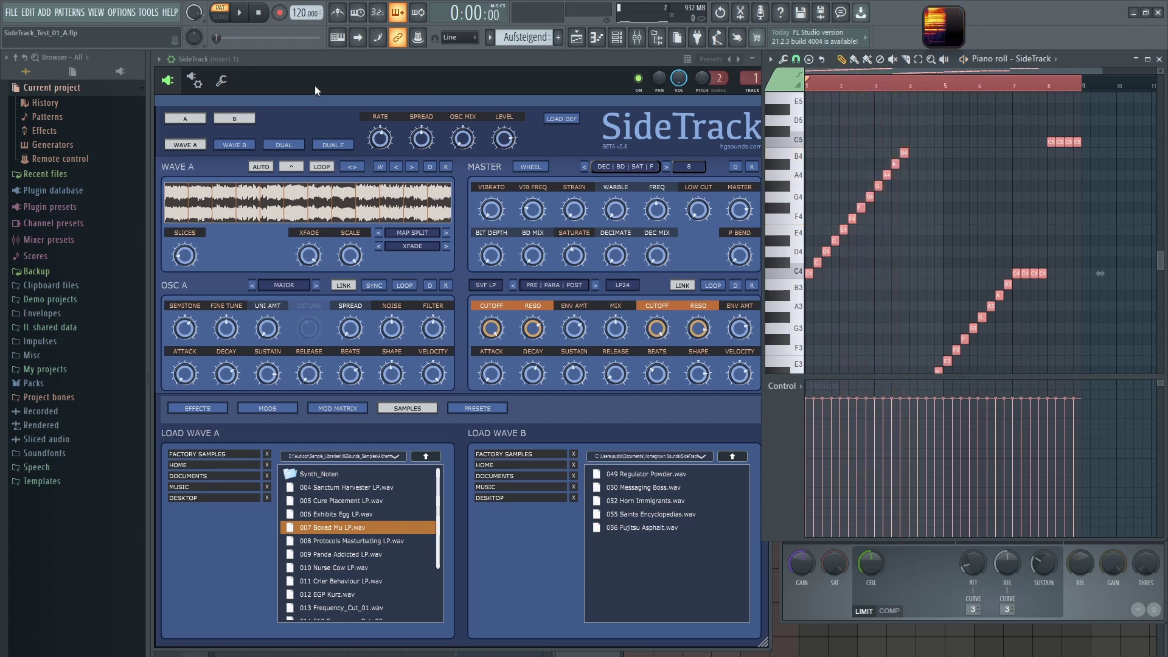
# - Set wave A's playback mode to CHROMATIC and stop the Aufsteigend pattern after listening to it
pyautogui.click(416, 231)
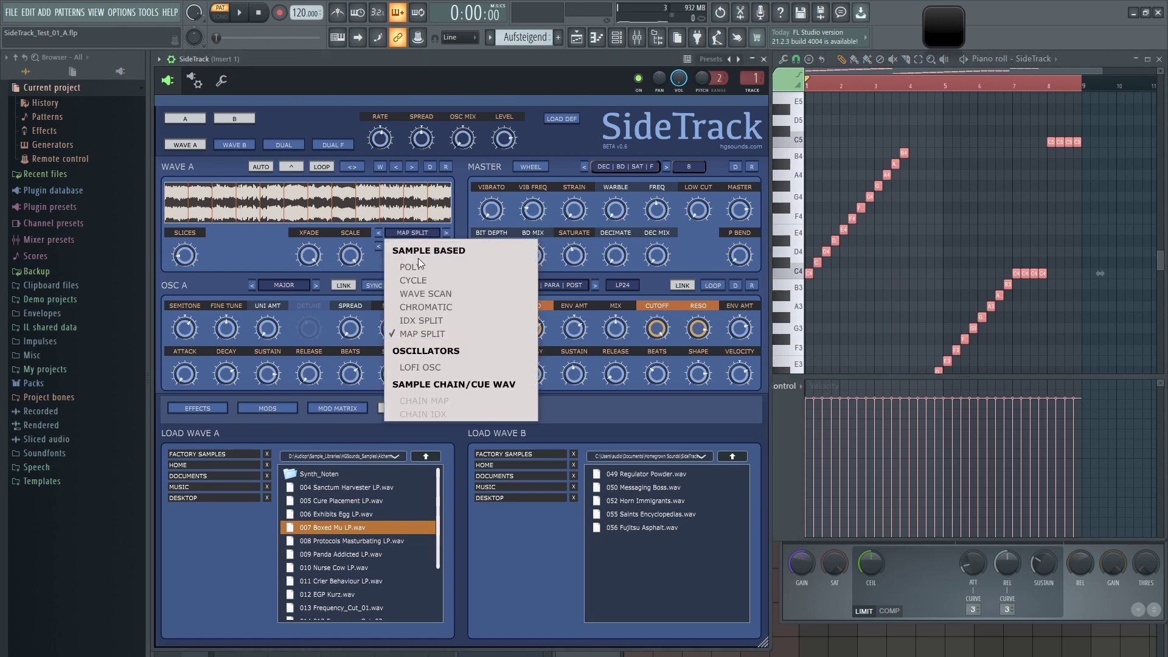
pyautogui.click(427, 309)
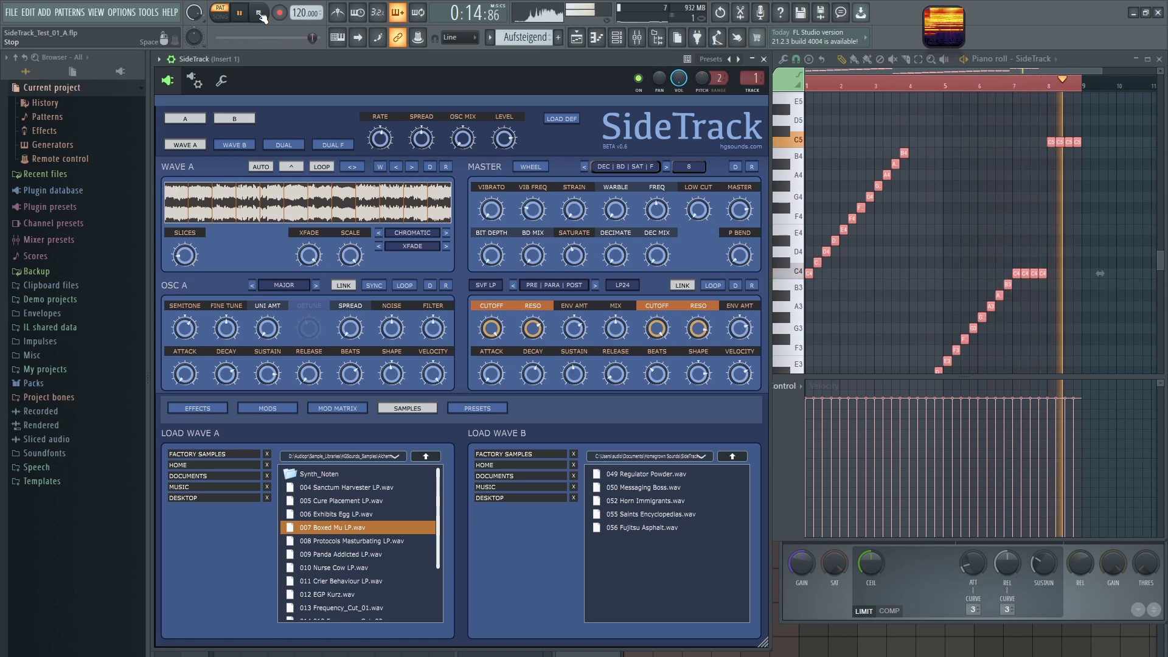
pyautogui.click(260, 14)
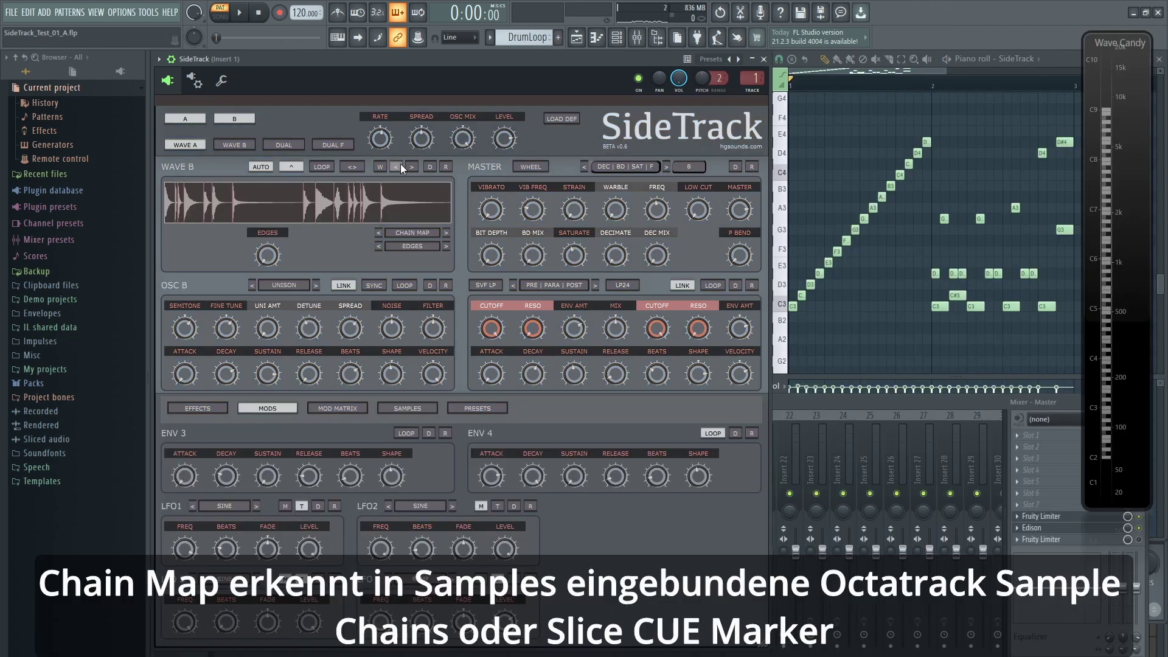
# - Load the previous sample, 049 Regulator Powder.wav, into wave B, play the DrumLoop pattern with it and stop playback
pyautogui.click(399, 165)
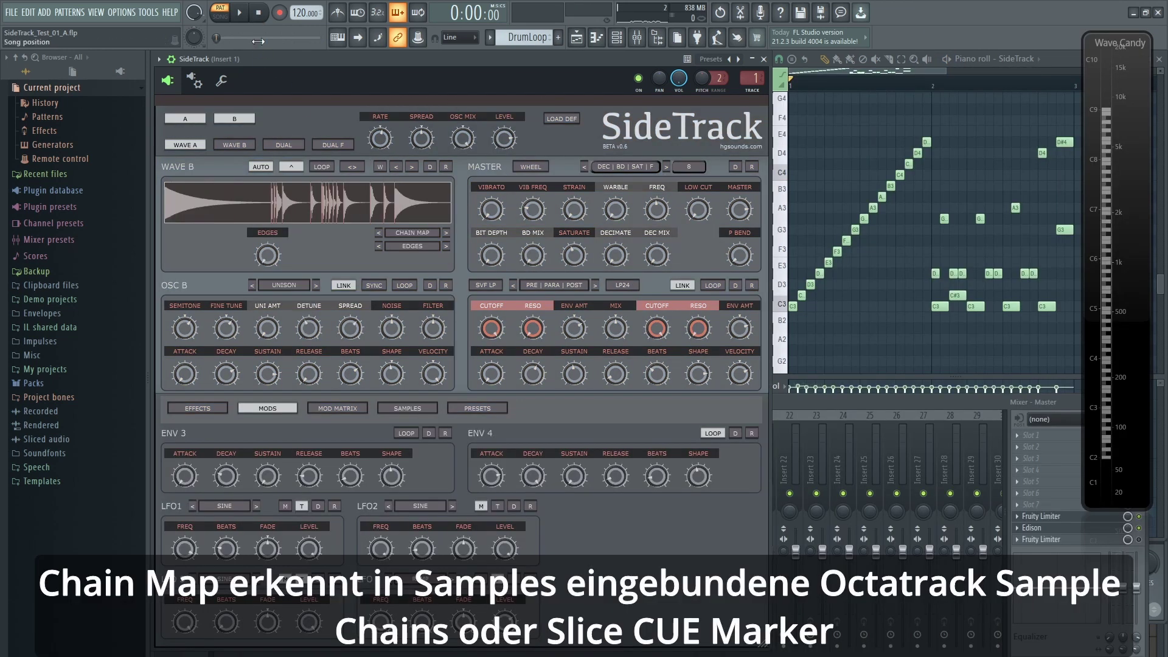
pyautogui.click(239, 13)
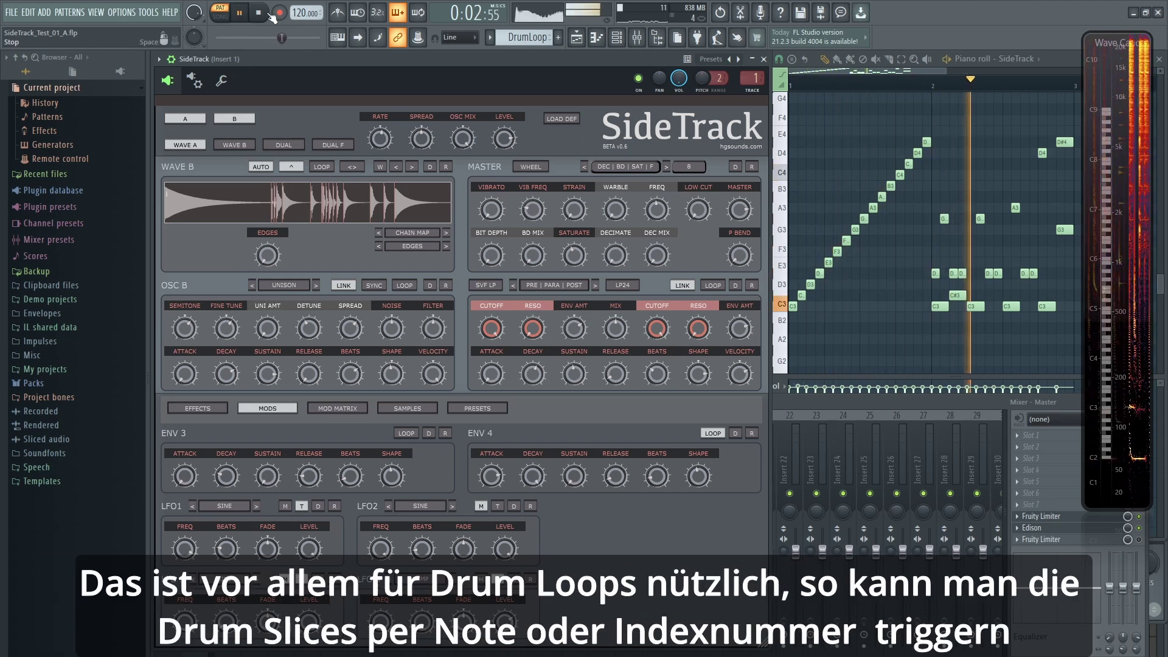
pyautogui.click(259, 13)
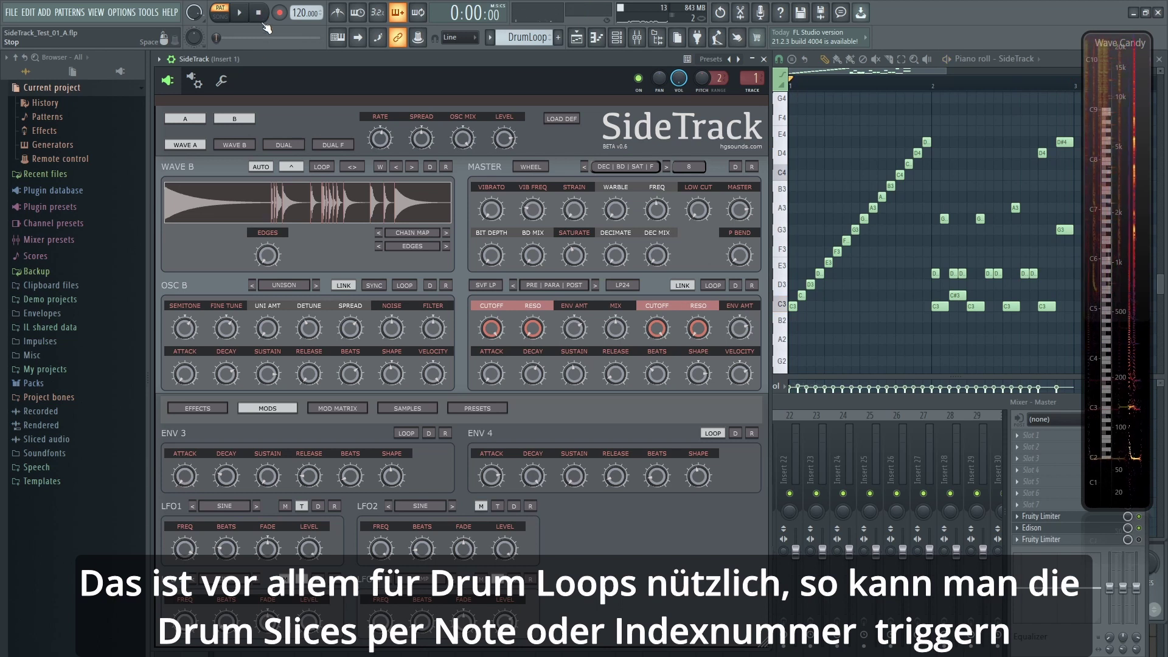
# - Load 050 Messaging Boss.wav into wave B, audition it with the DrumLoop pattern and set its fade mode to XFADE
pyautogui.click(412, 166)
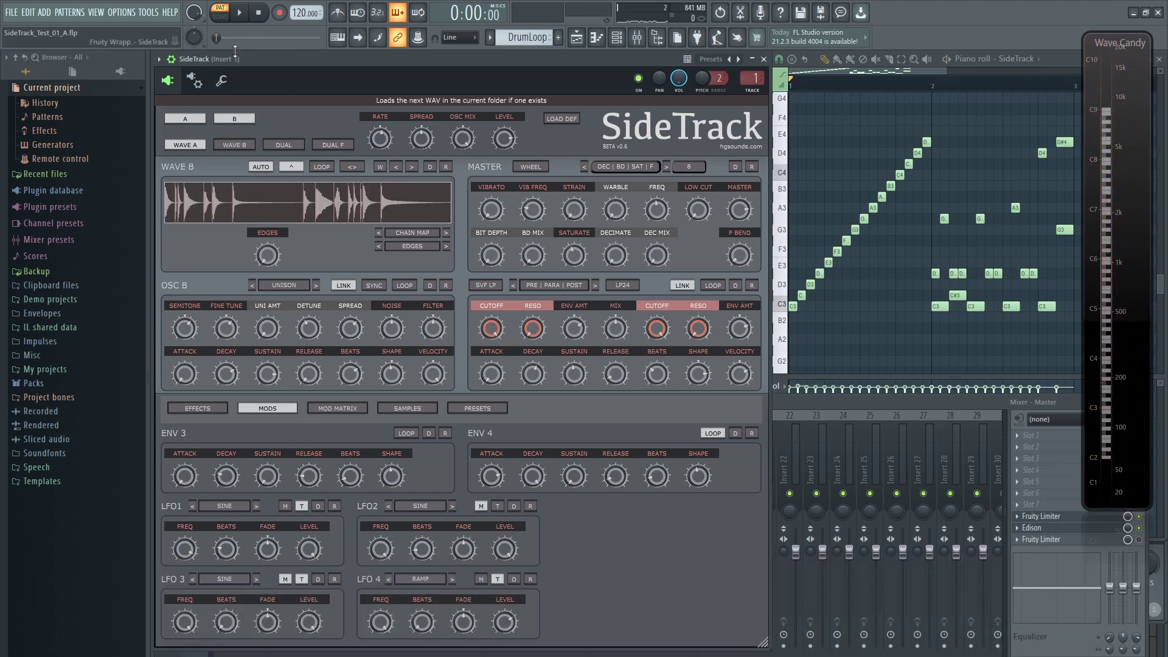
pyautogui.click(241, 13)
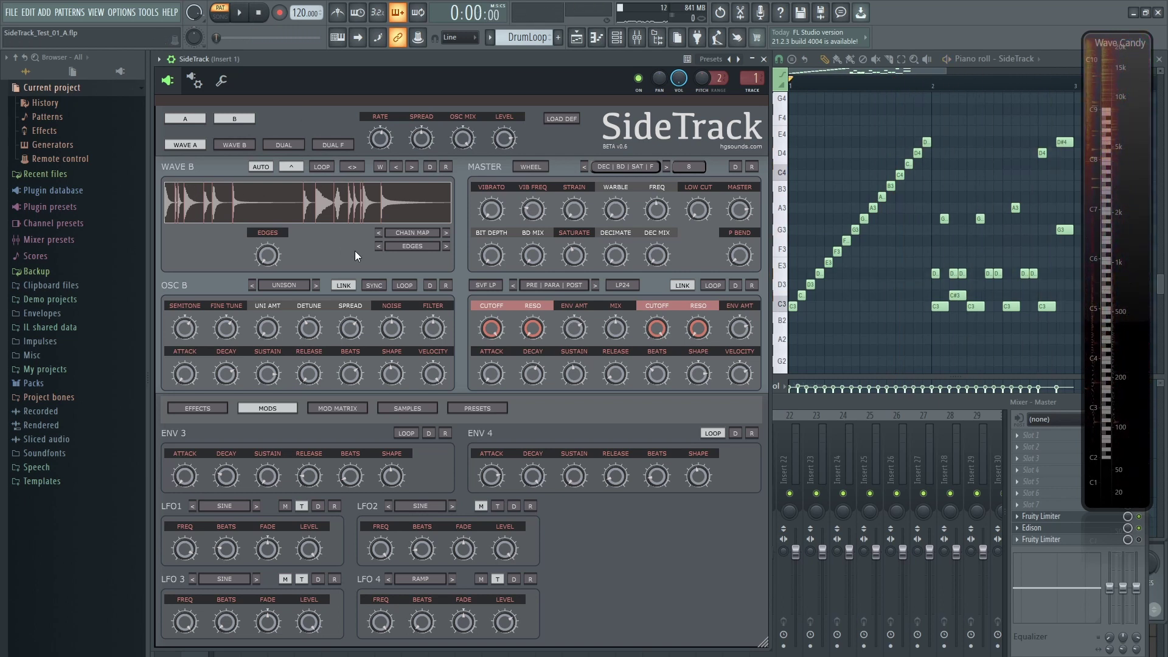
pyautogui.click(404, 246)
pyautogui.click(410, 322)
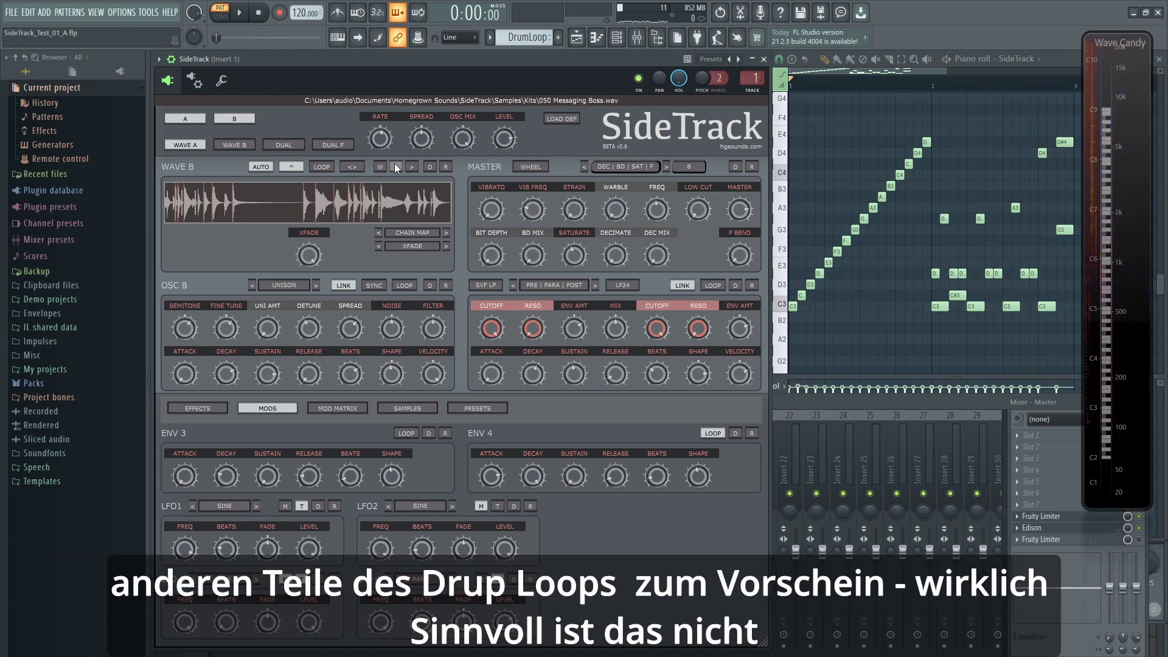
# - Load 052 Horn Immigrants.wav into wave B, set its fade mode to XFADE and audition it with the DrumLoop pattern
pyautogui.click(412, 166)
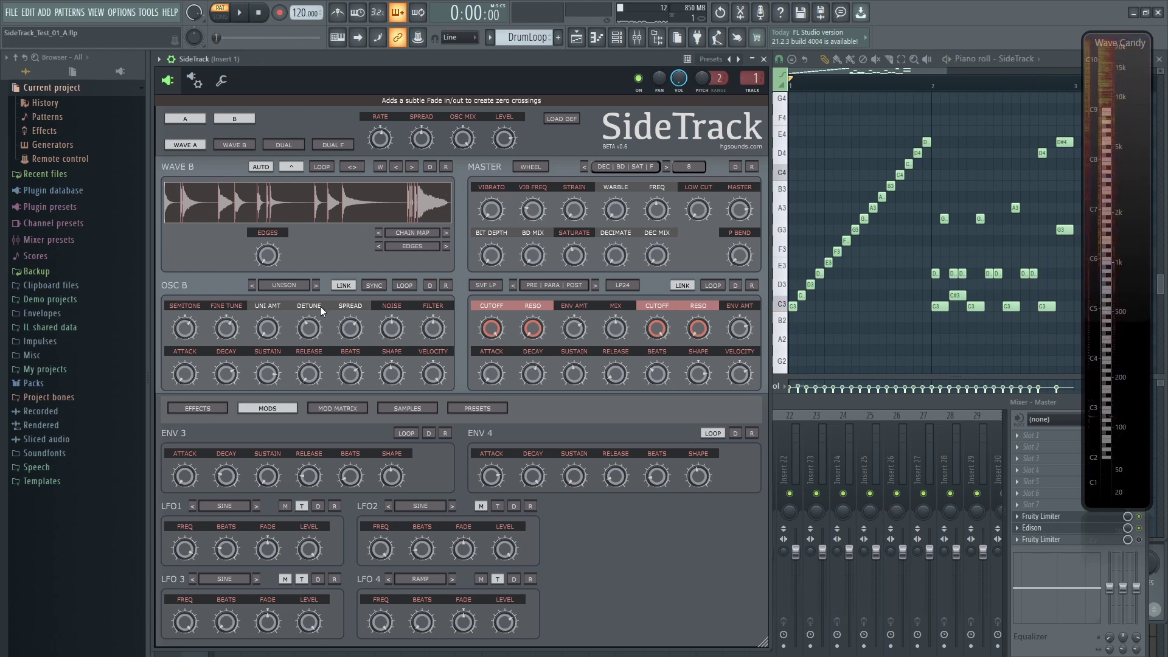
pyautogui.click(411, 245)
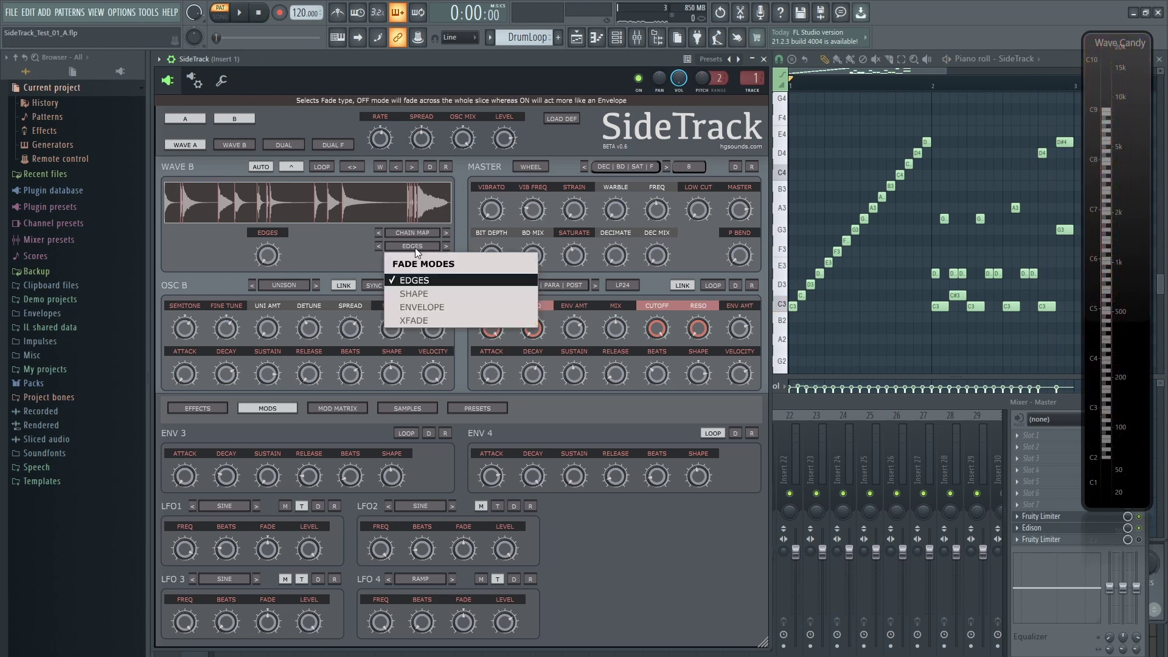
pyautogui.click(413, 317)
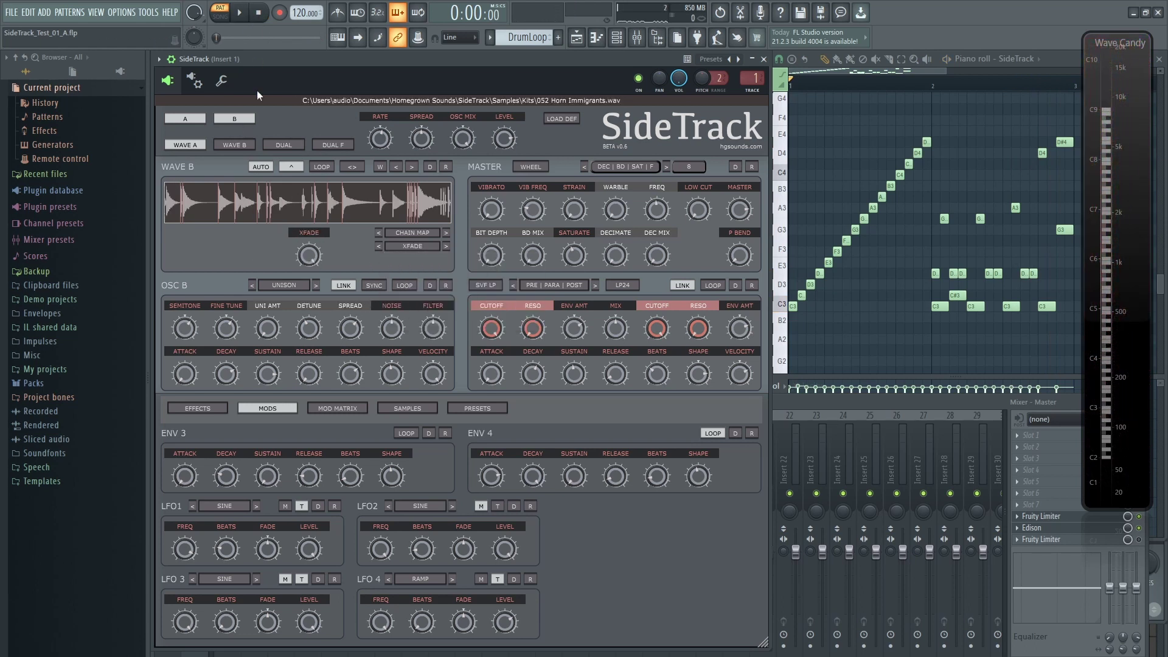
pyautogui.click(240, 16)
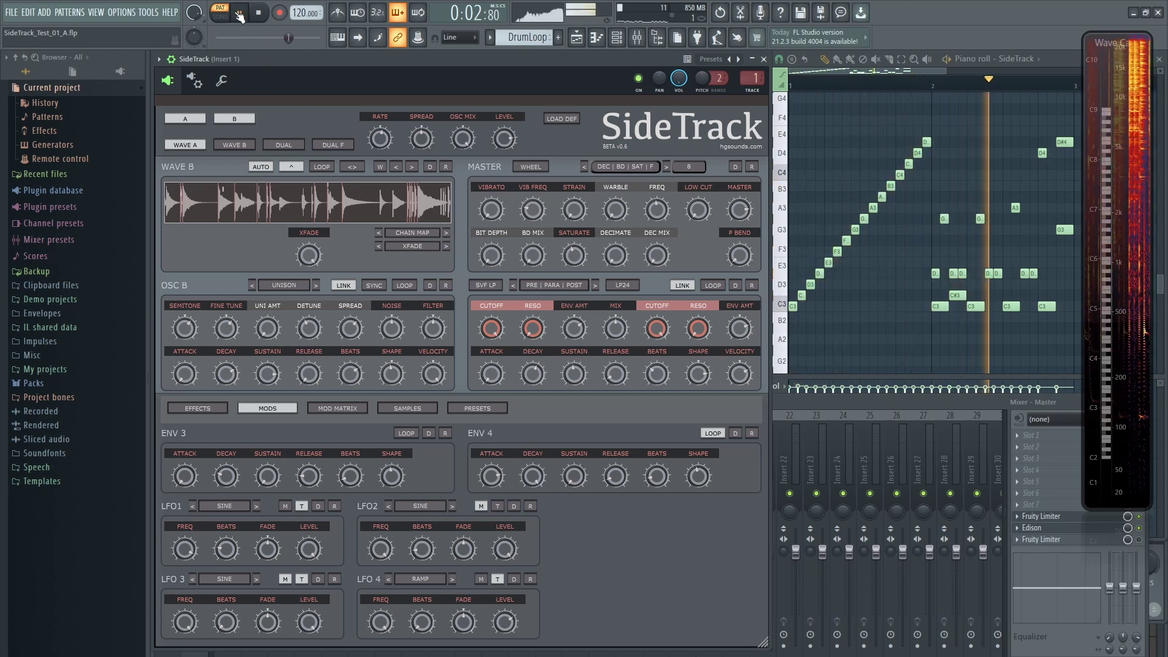
pyautogui.click(263, 16)
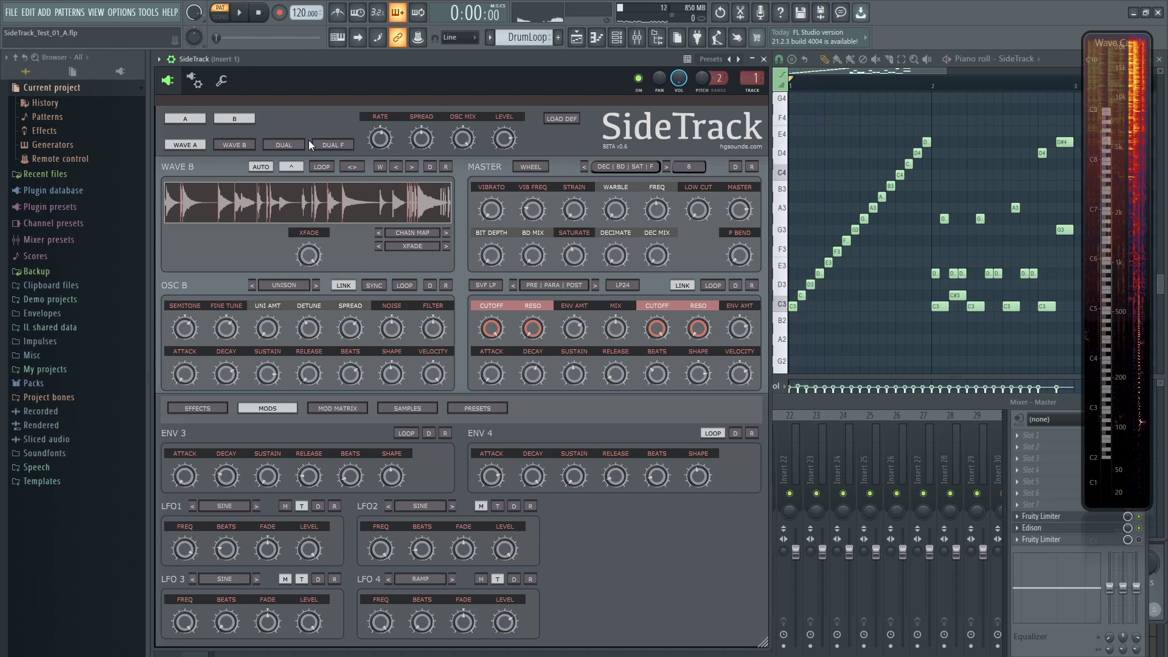
# - Load the sample after 052 Horn Immigrants.wav into wave B, set its fade mode to XFADE and stop playback after listening
pyautogui.click(412, 166)
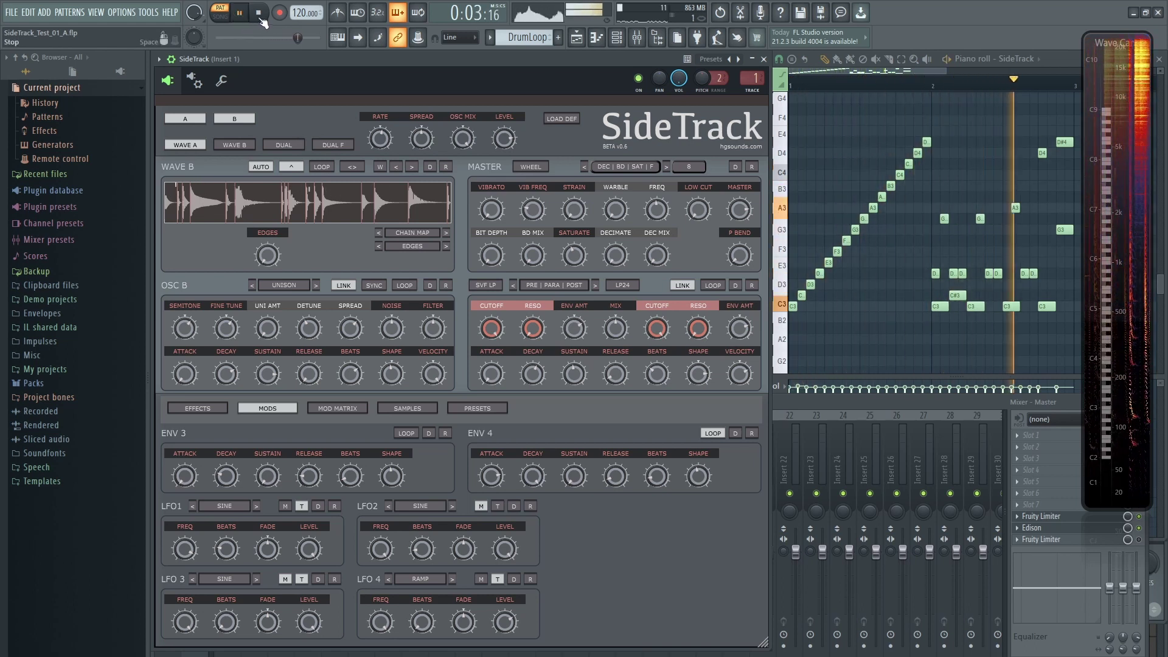
pyautogui.click(403, 246)
pyautogui.click(410, 320)
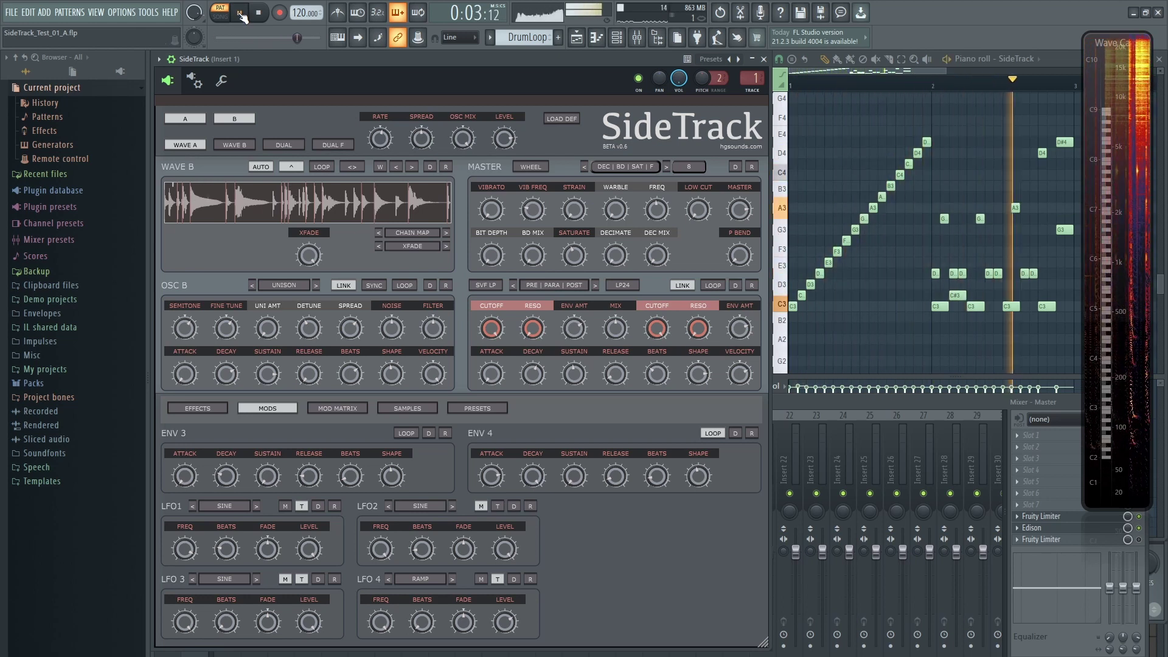
pyautogui.click(260, 14)
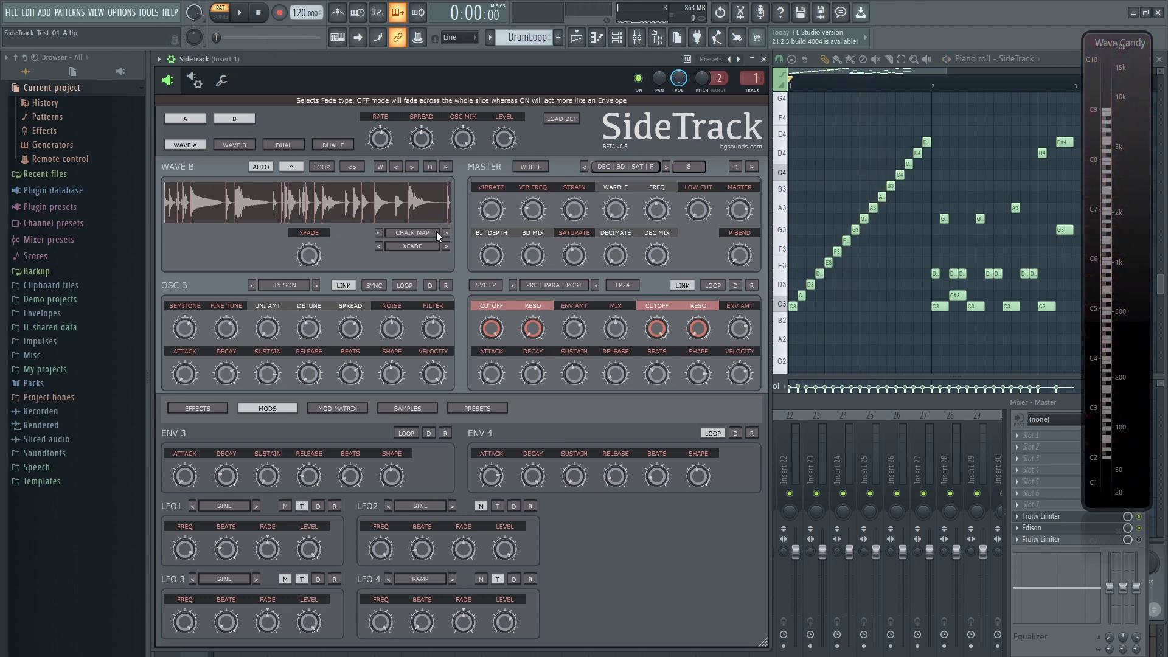
# - Load the next drum sample in the folder into wave B and switch its fade mode from EDGES to XFADE
pyautogui.click(411, 167)
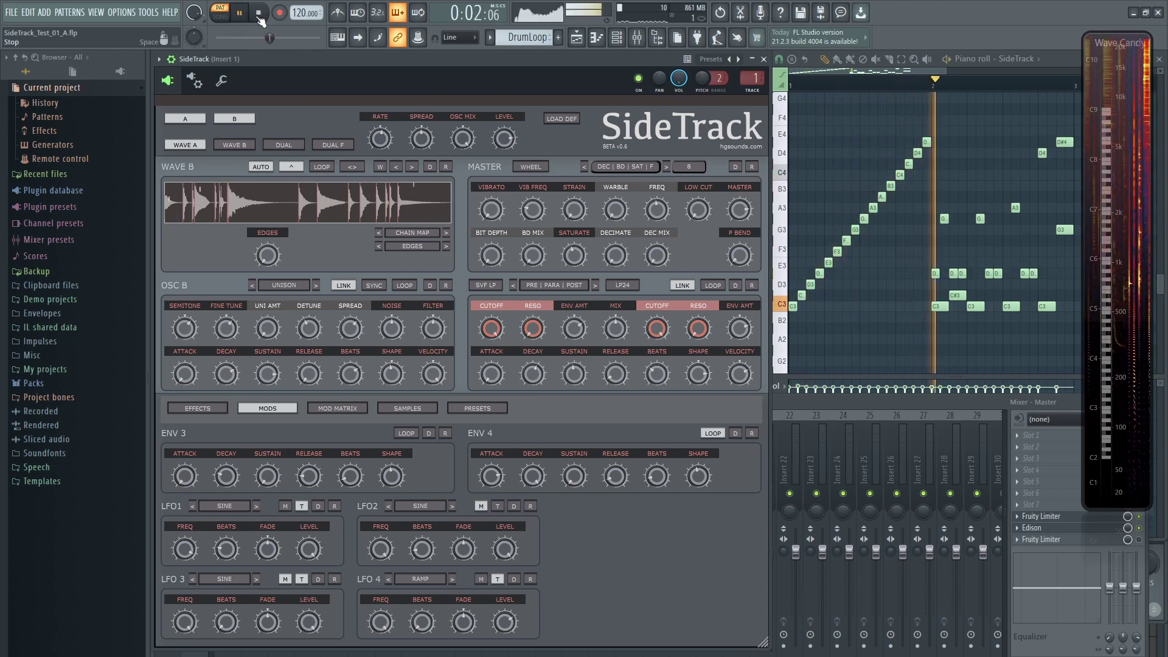
pyautogui.click(404, 244)
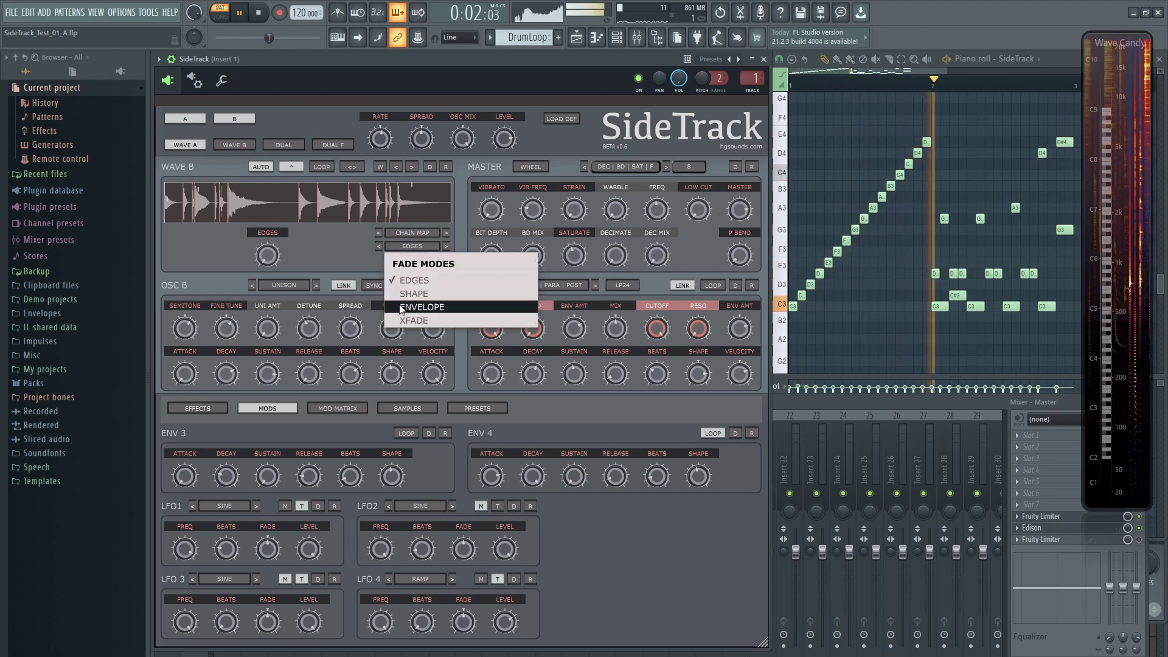
pyautogui.click(410, 321)
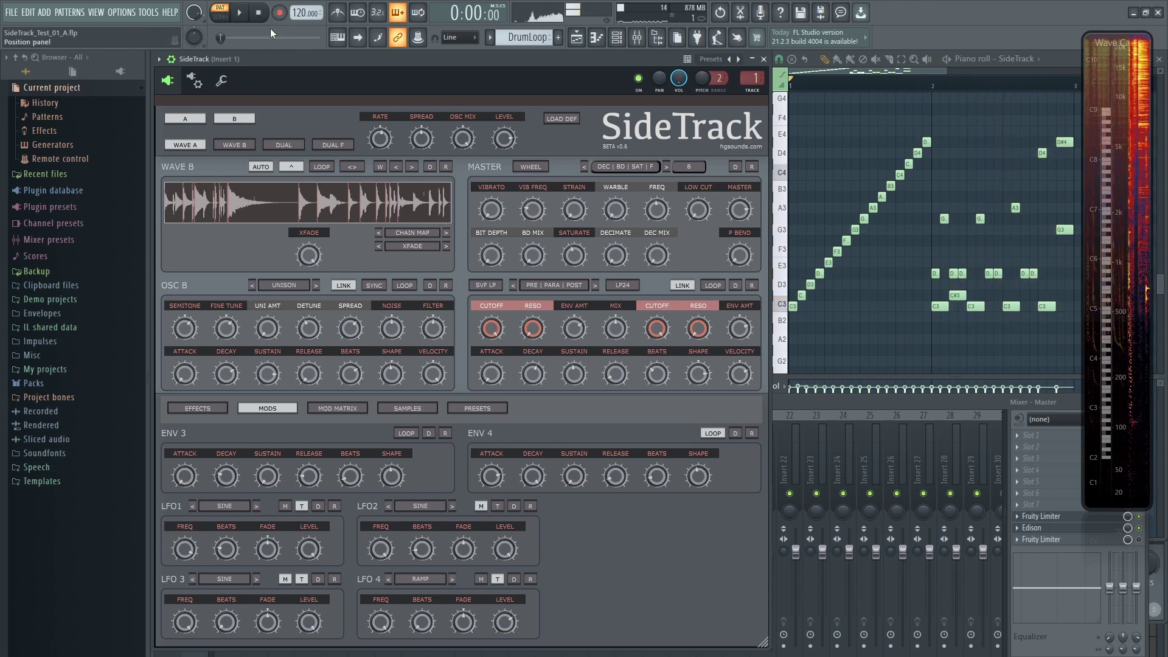
# - Step wave B back to 049 Regulator Powder.wav and start the DrumLoop pattern
pyautogui.click(396, 167)
pyautogui.click(396, 166)
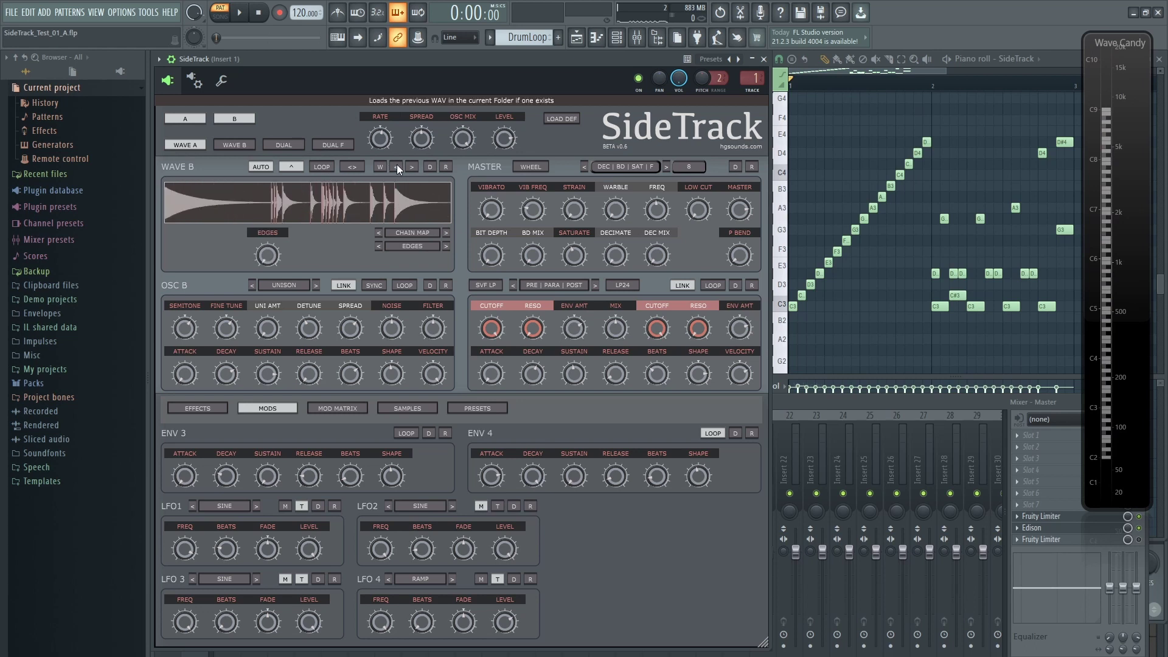
pyautogui.click(242, 17)
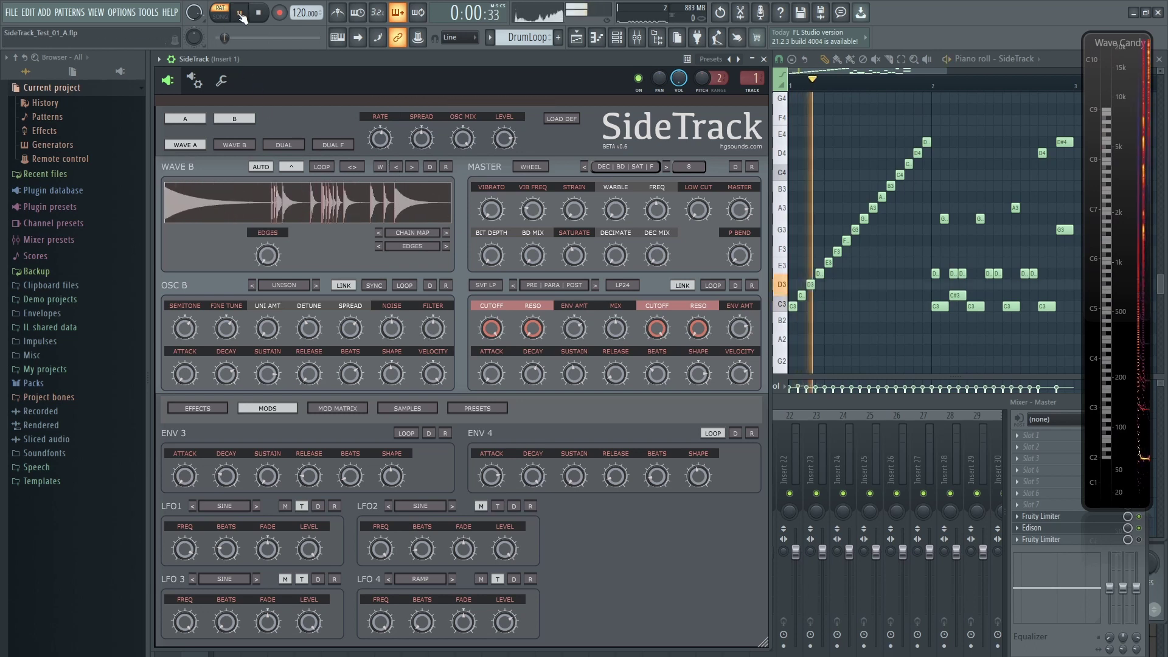
# - Compare wave B's XFADE and EDGES fade modes while the DrumLoop pattern plays, finishing on EDGES
pyautogui.click(411, 246)
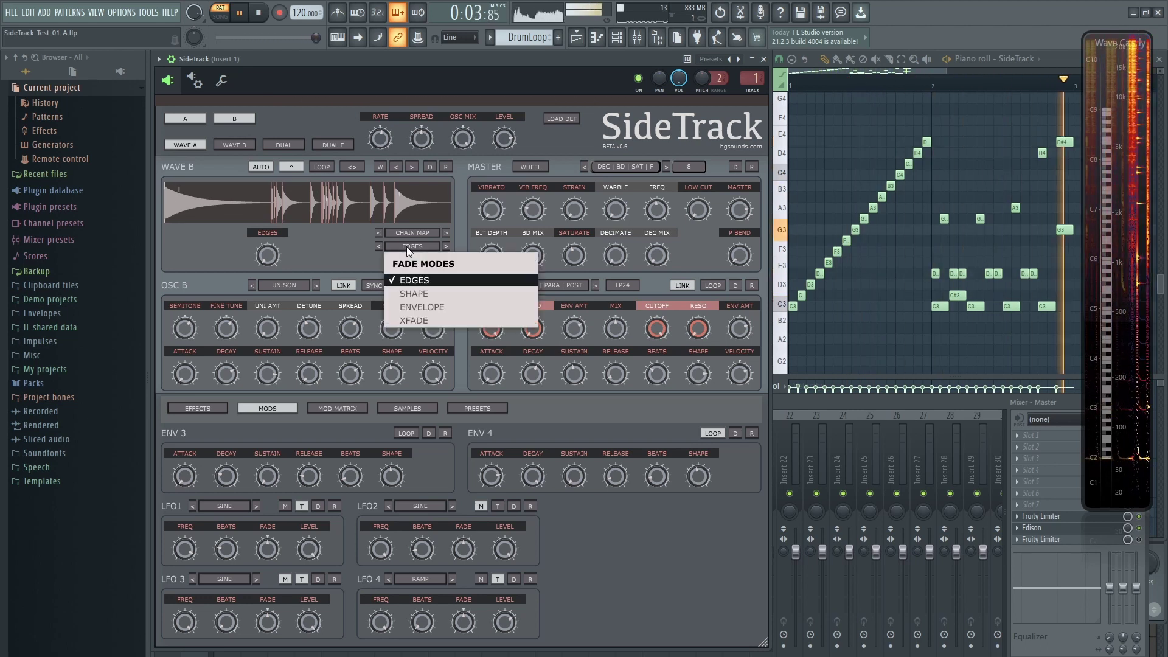
pyautogui.click(410, 321)
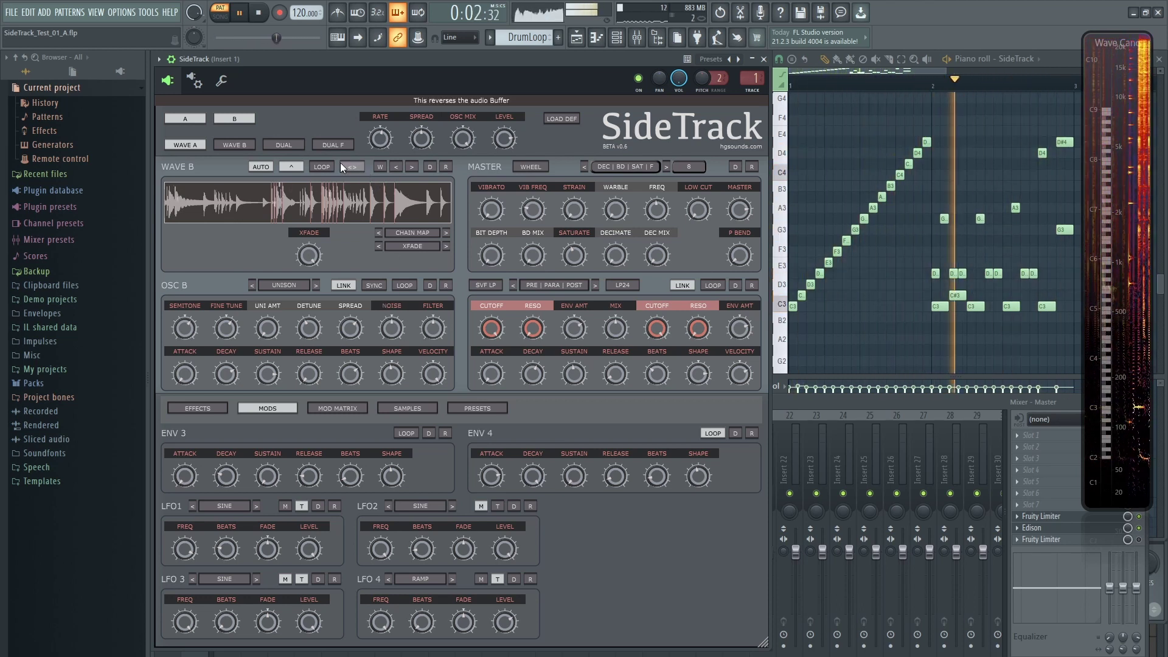
pyautogui.click(417, 244)
pyautogui.click(415, 282)
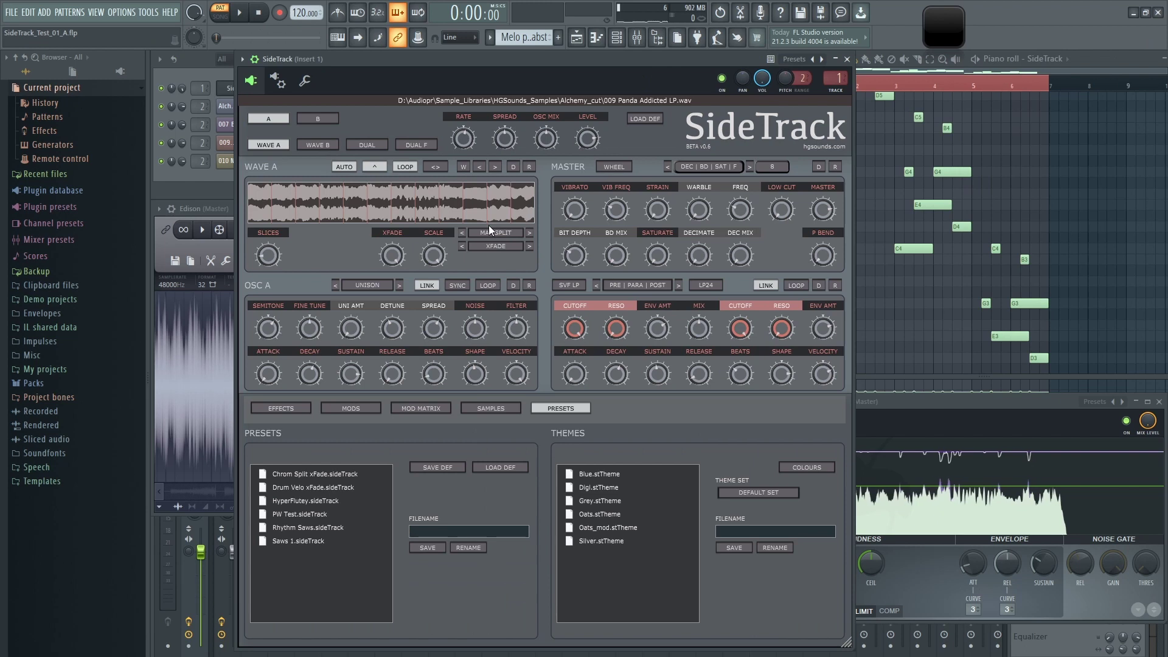
# - Switch wave A's playback mode to LOFI OSC, start the Melo poly abst pattern and bring the Fruity Limiter forward
pyautogui.click(490, 229)
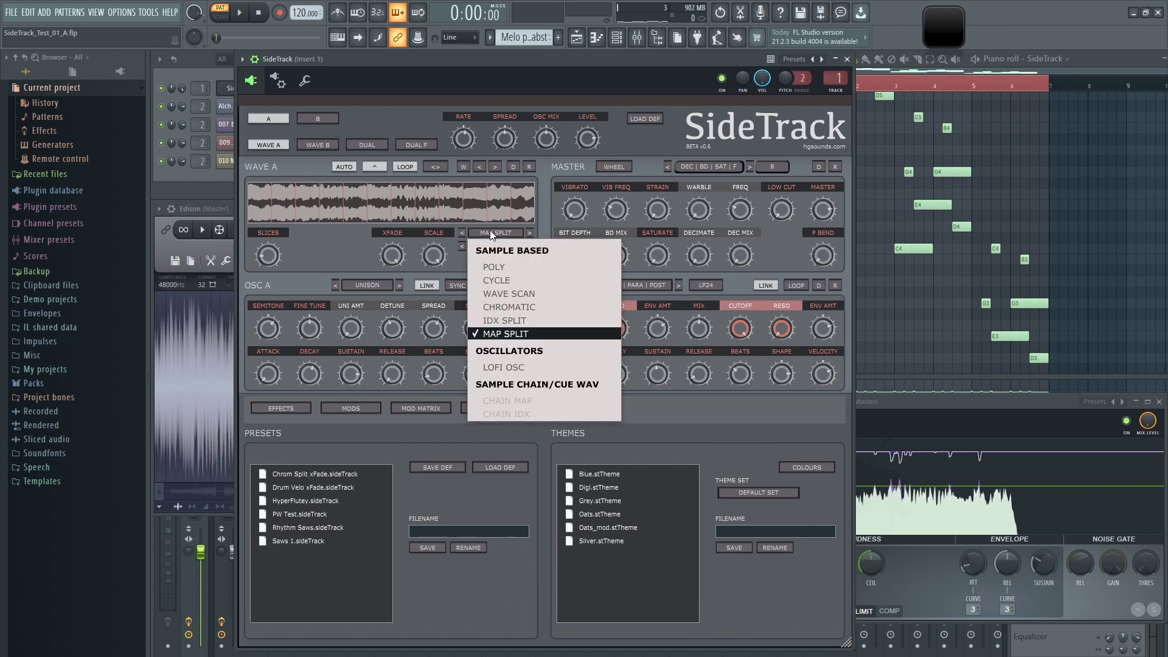
pyautogui.click(494, 366)
pyautogui.click(240, 14)
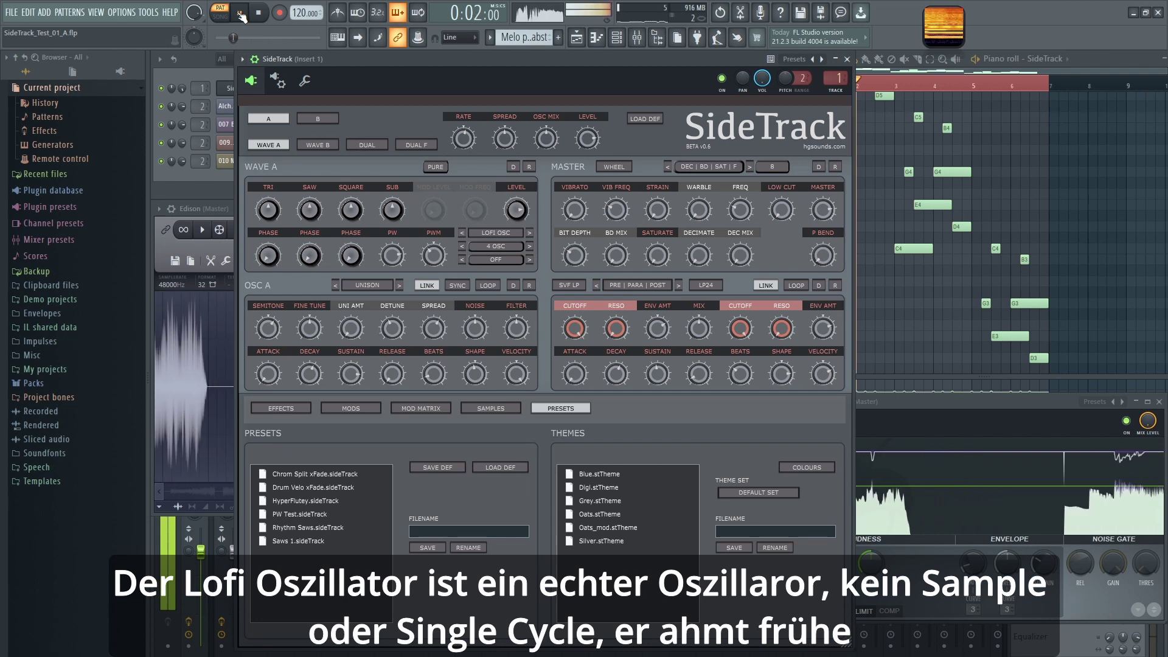
pyautogui.click(930, 397)
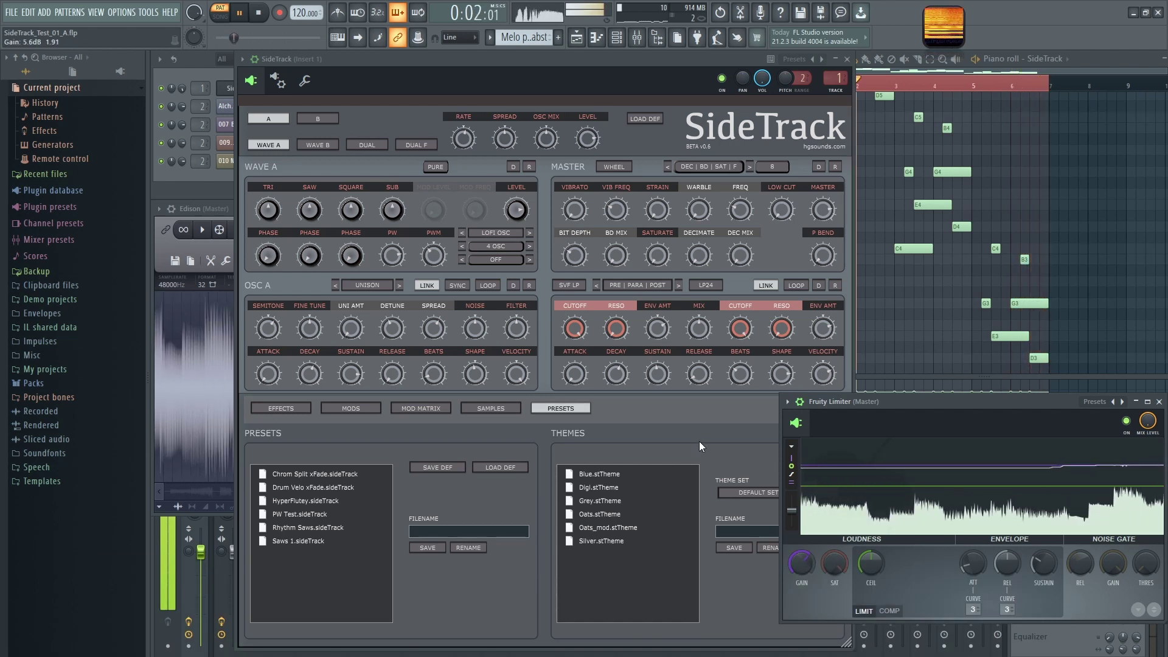
# - Set the lofi oscillator's modulation mode to FM TRACK 1 and its mod level to 0.37
pyautogui.click(495, 259)
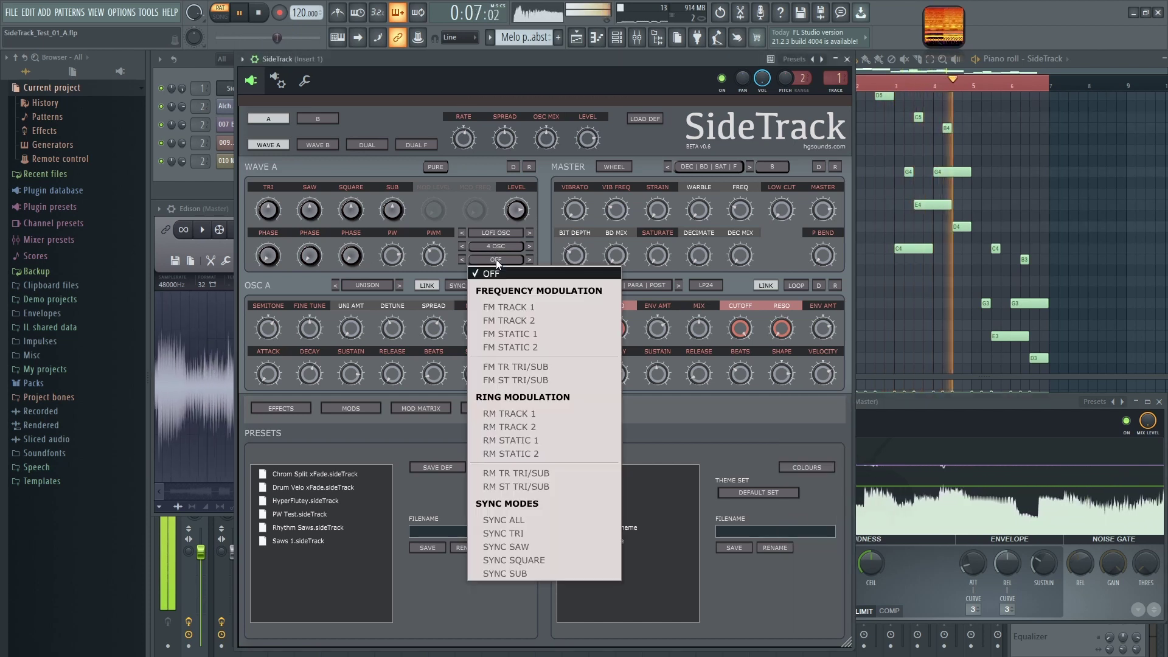
pyautogui.click(500, 309)
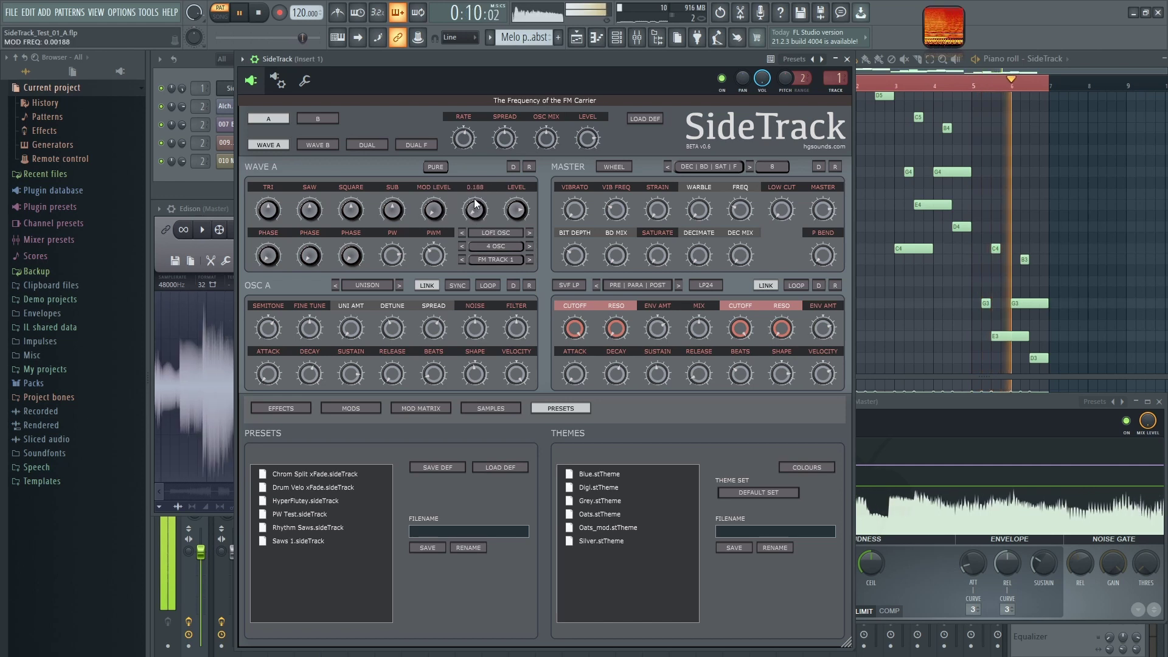
pyautogui.moveTo(434, 211); pyautogui.dragTo(433, 201)
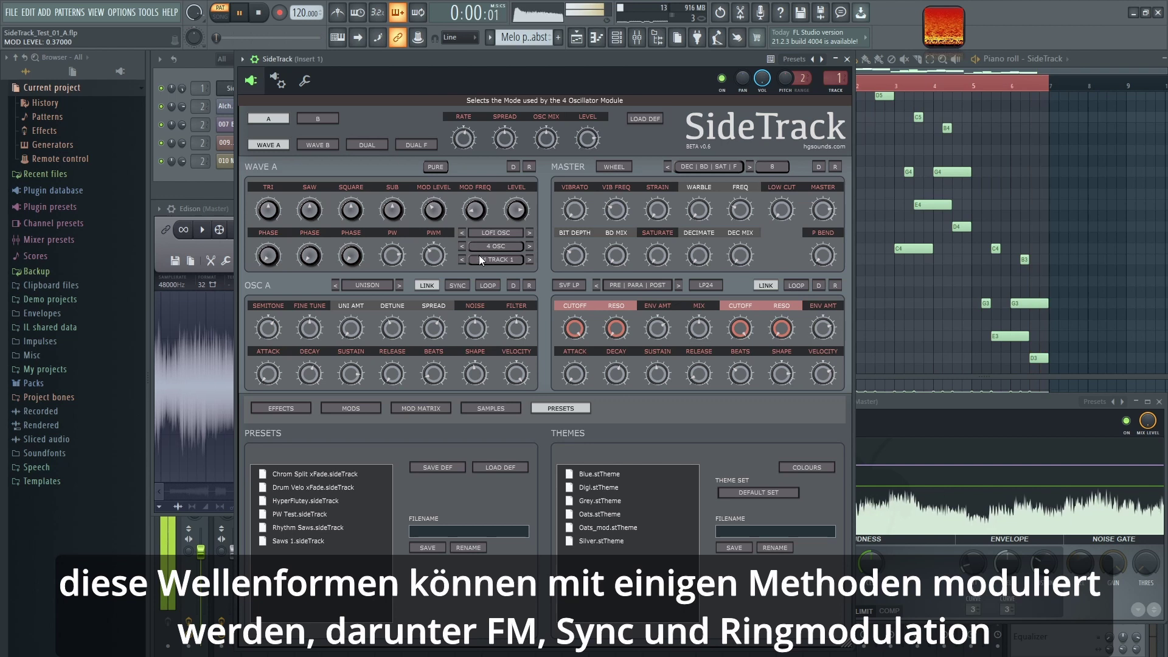
# - Audition the FM TRACK 2 modulation mode and switch the lofi oscillator's modulation to FM STATIC 1
pyautogui.click(483, 259)
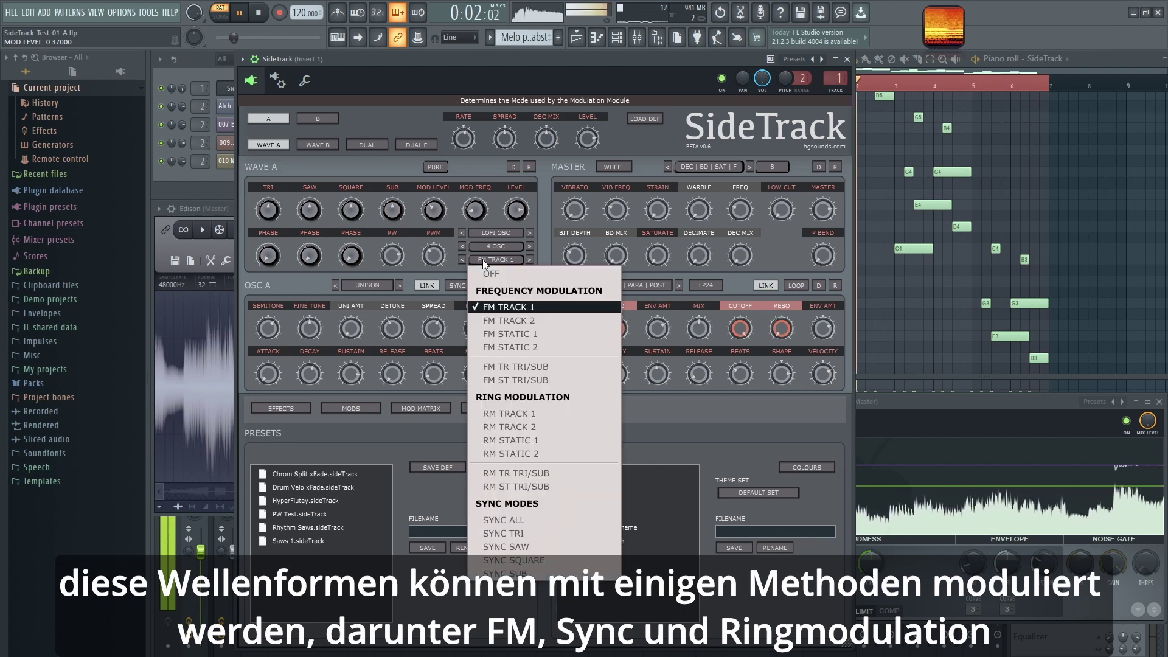
pyautogui.click(496, 321)
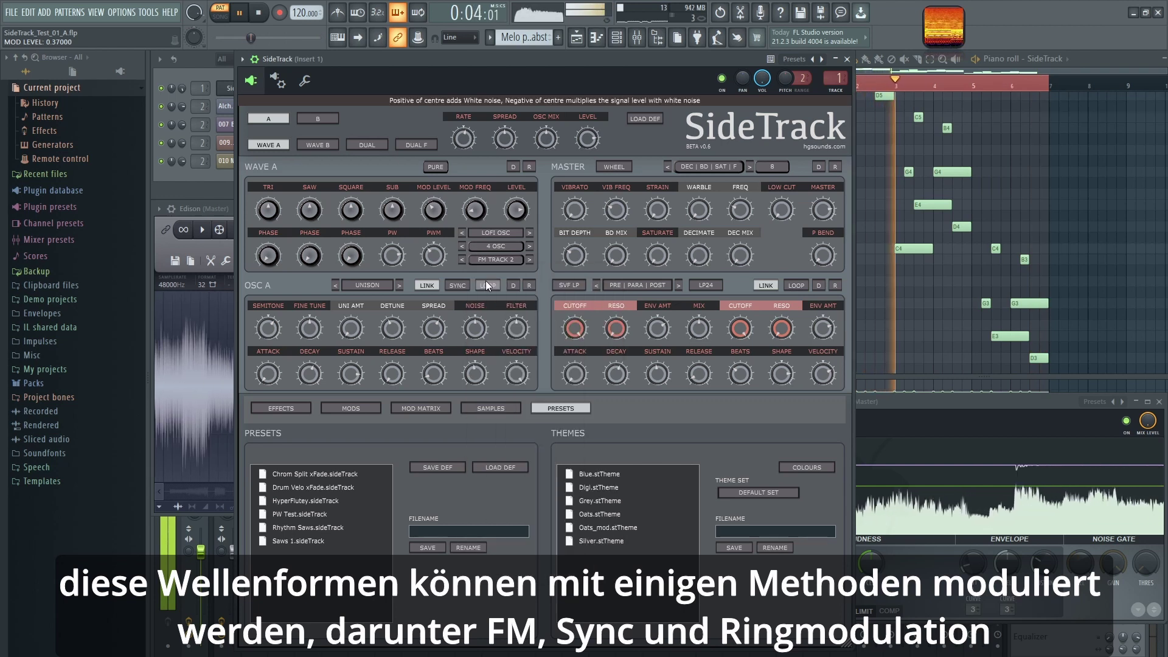
pyautogui.click(495, 260)
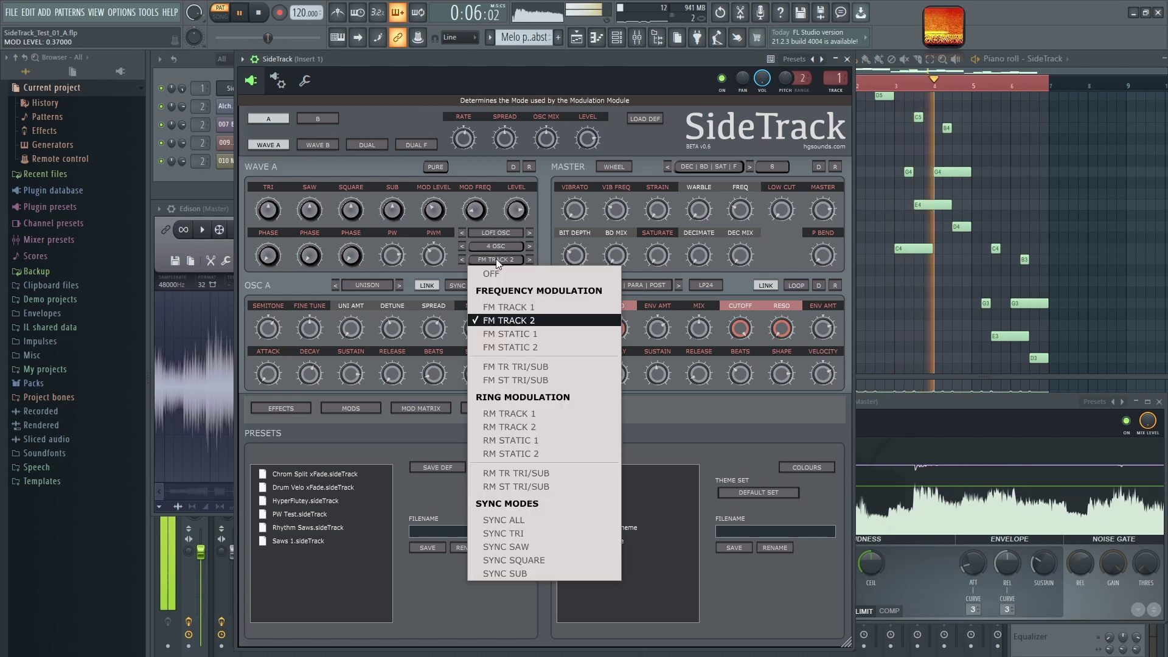
pyautogui.click(517, 334)
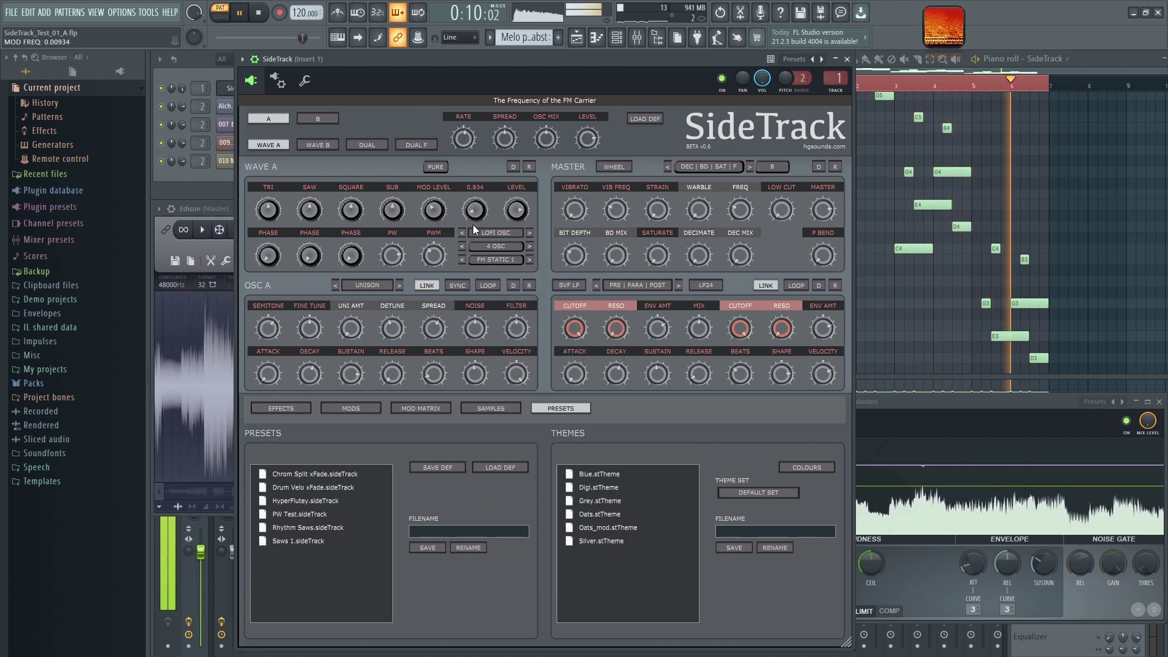
# - Audition the RM TRACK 1 modulation mode with the mod level lowered to 0.335, and switch the lofi oscillator to RM TR TRI/SUB
pyautogui.click(492, 260)
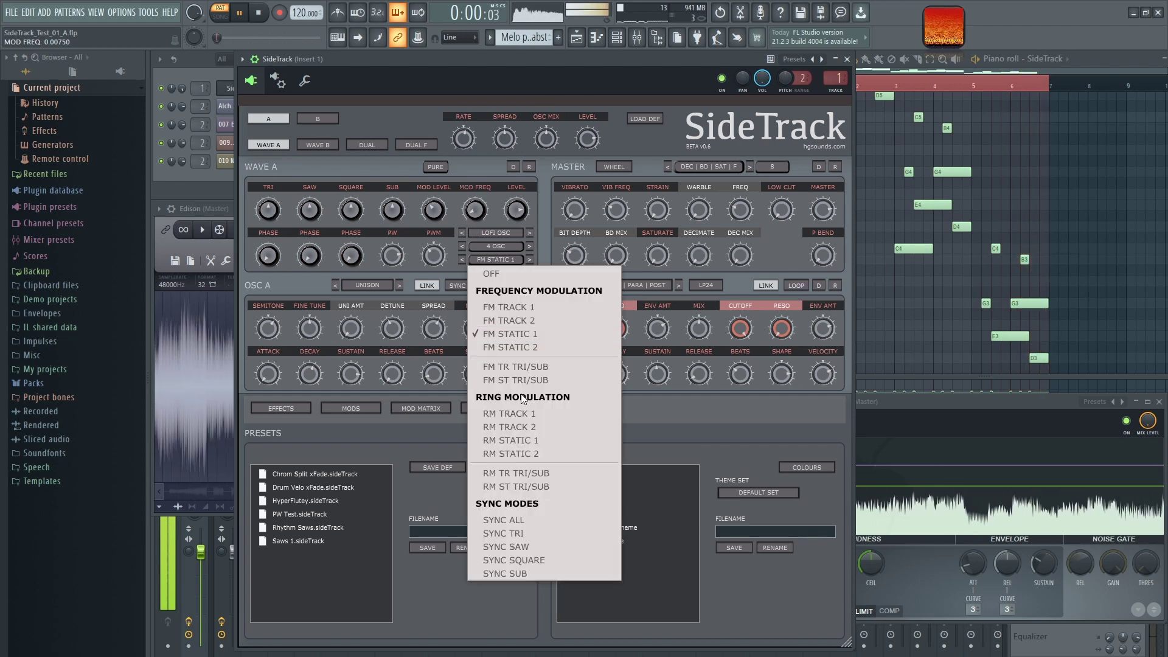
pyautogui.click(517, 413)
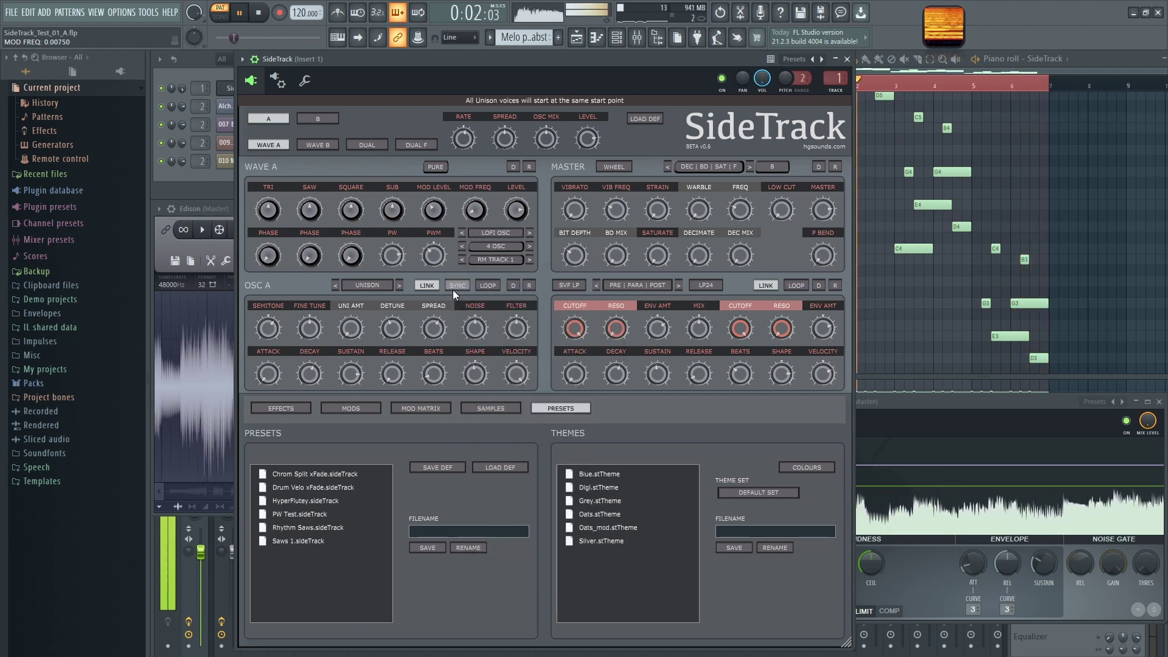
pyautogui.moveTo(432, 212); pyautogui.dragTo(429, 243)
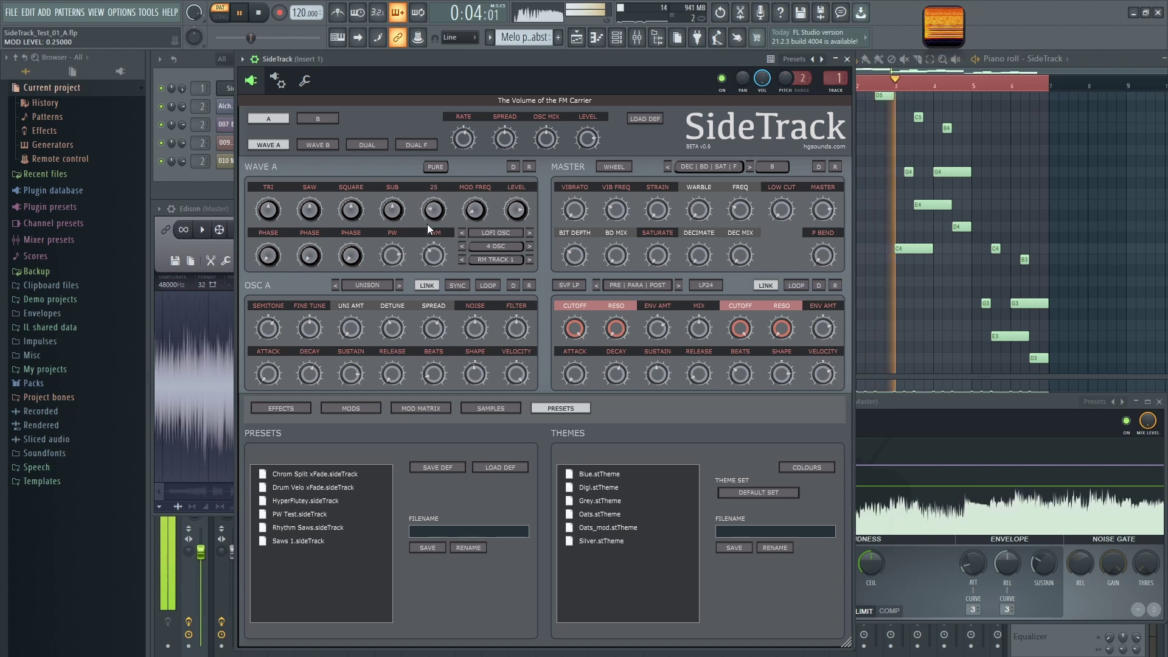
pyautogui.click(495, 258)
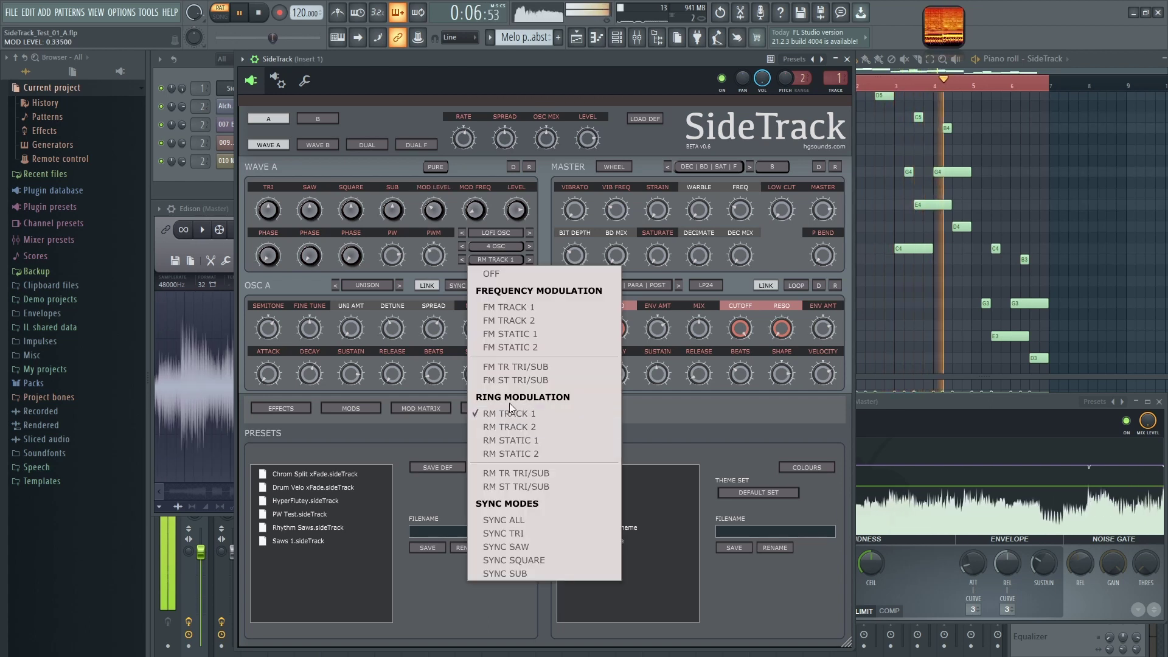
pyautogui.click(514, 474)
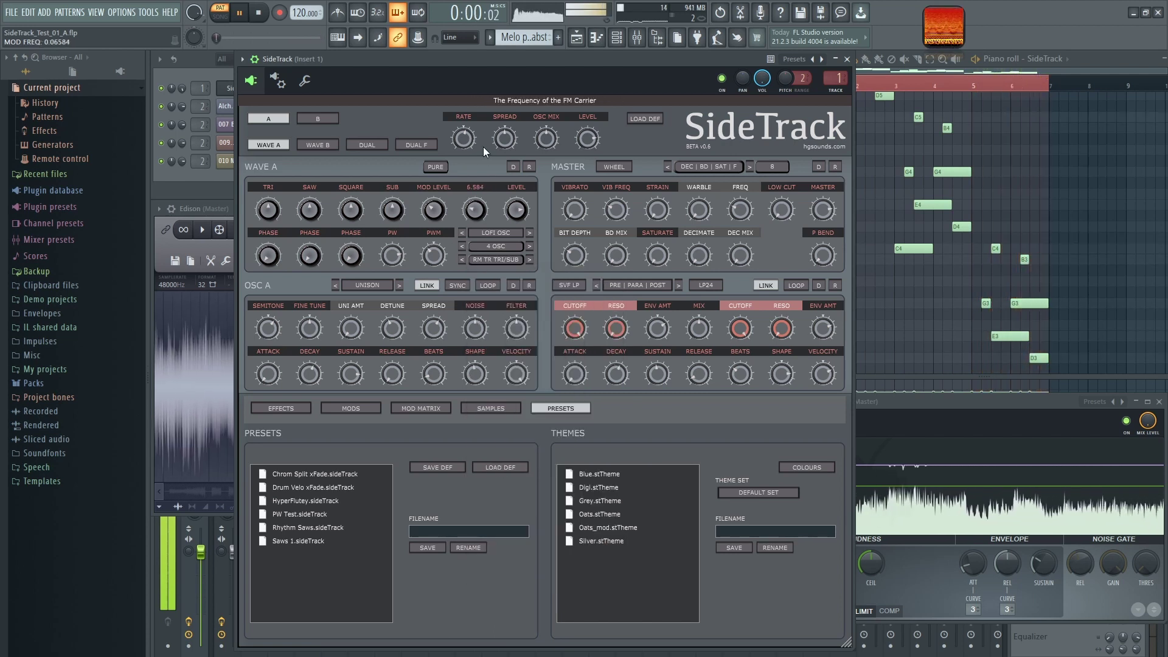
# - Switch the lofi oscillator's modulation mode to SYNC ALL and sweep the mod frequency while the pattern plays
pyautogui.click(498, 258)
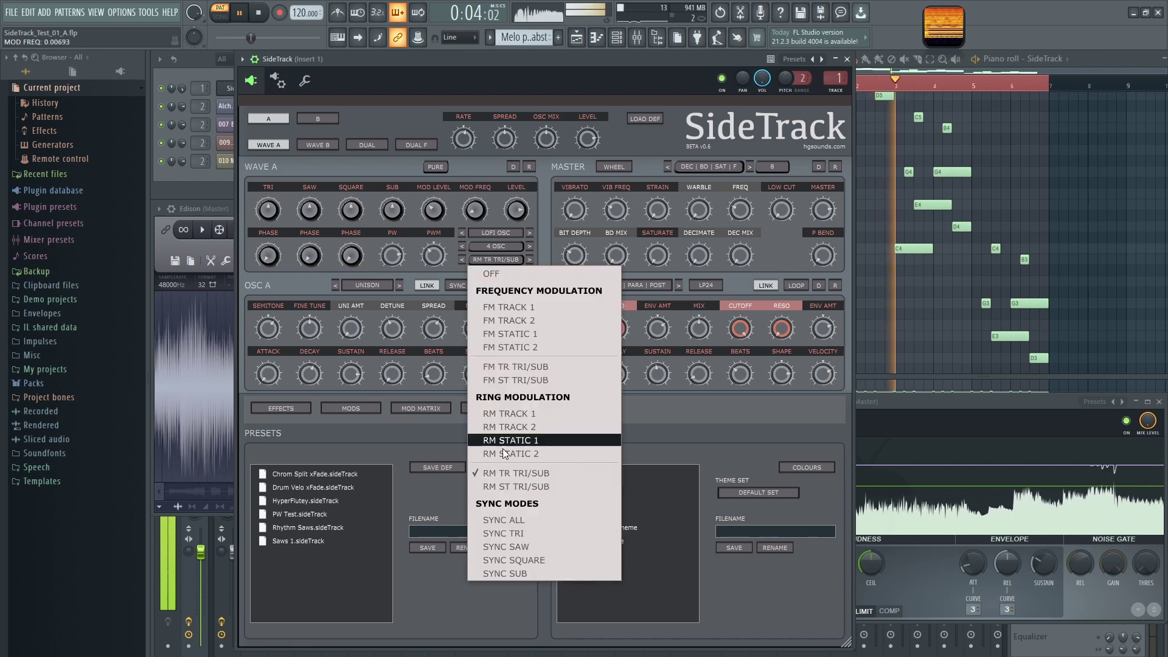
pyautogui.click(503, 521)
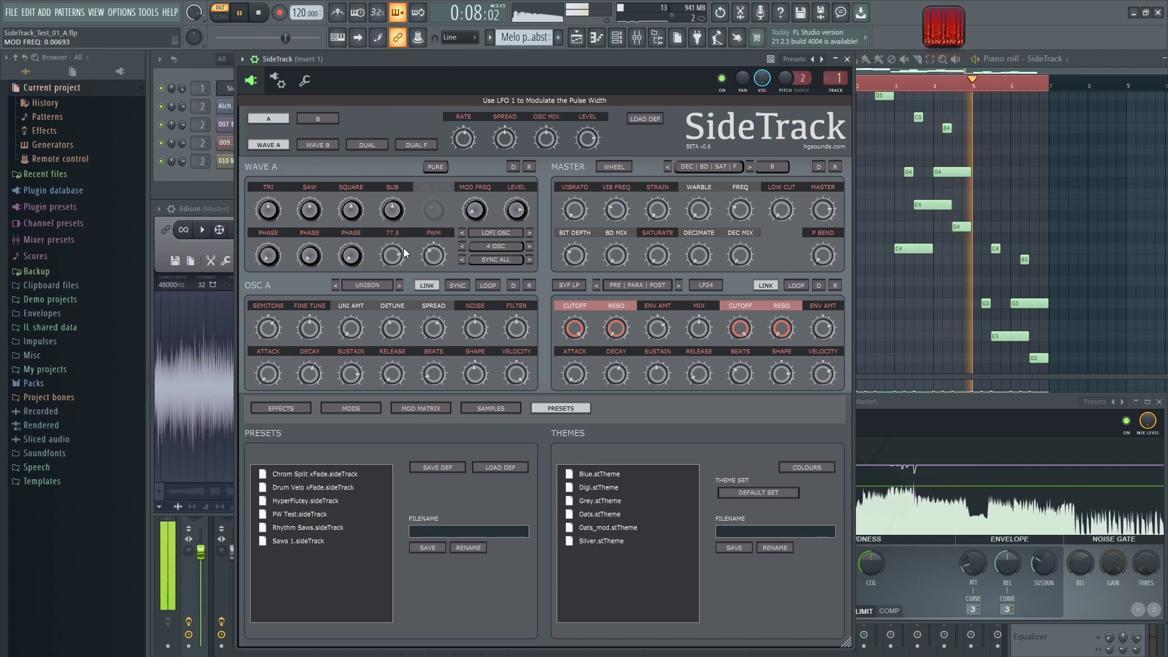
pyautogui.moveTo(475, 218); pyautogui.dragTo(482, 126)
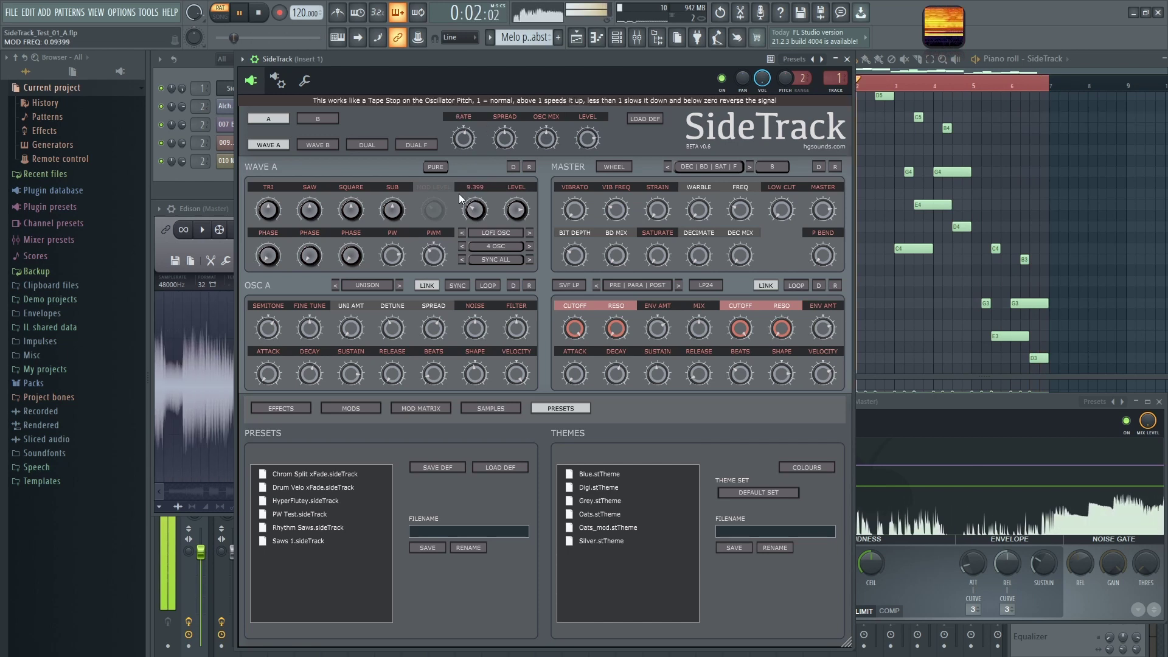
pyautogui.moveTo(479, 180)
pyautogui.mouseDown()
pyautogui.moveTo(486, 173)
pyautogui.moveTo(482, 192)
pyautogui.mouseUp()
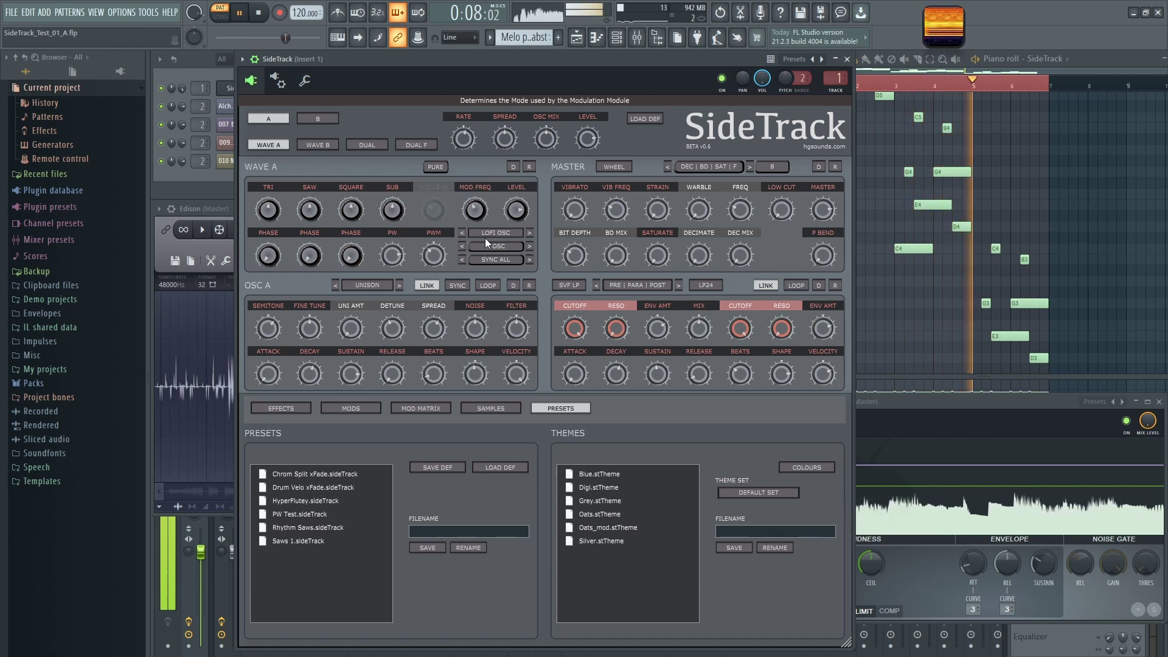
# - Turn the lofi oscillator's modulation off and audition the single TRIANGLE oscillator mode
pyautogui.click(496, 261)
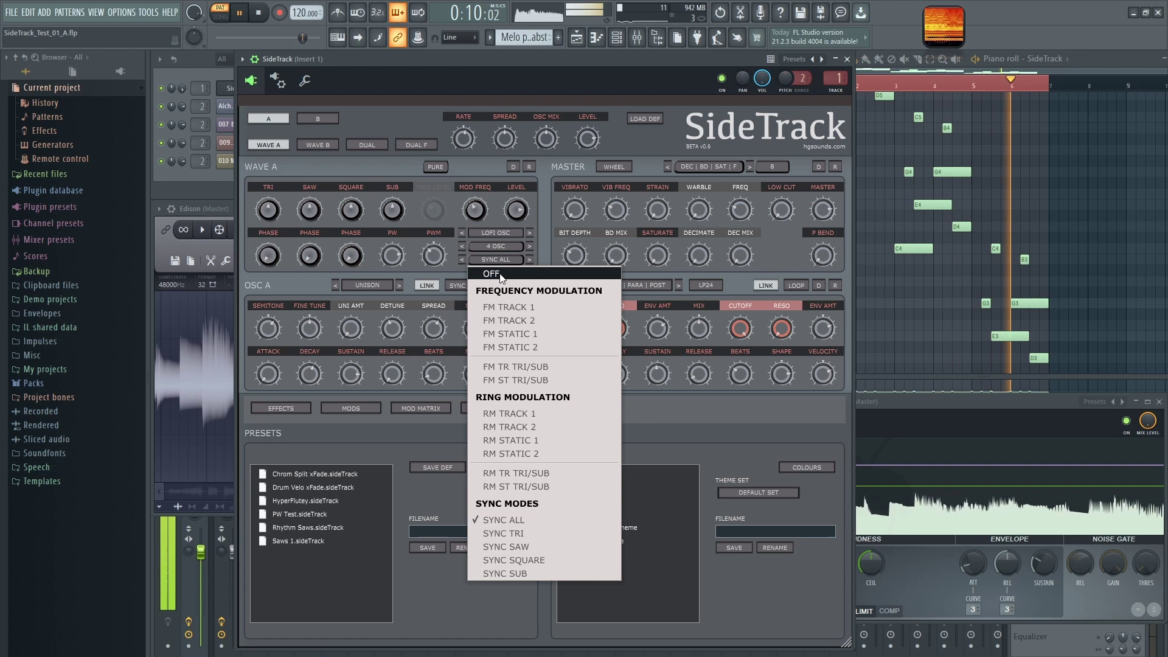
pyautogui.click(488, 273)
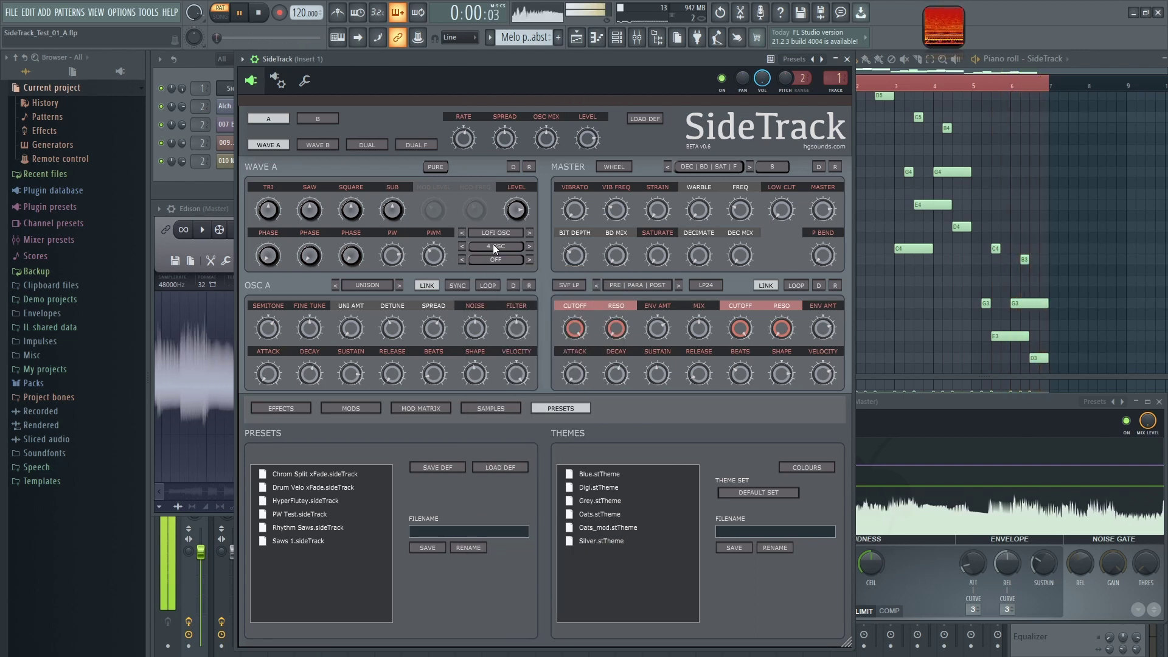
pyautogui.click(492, 247)
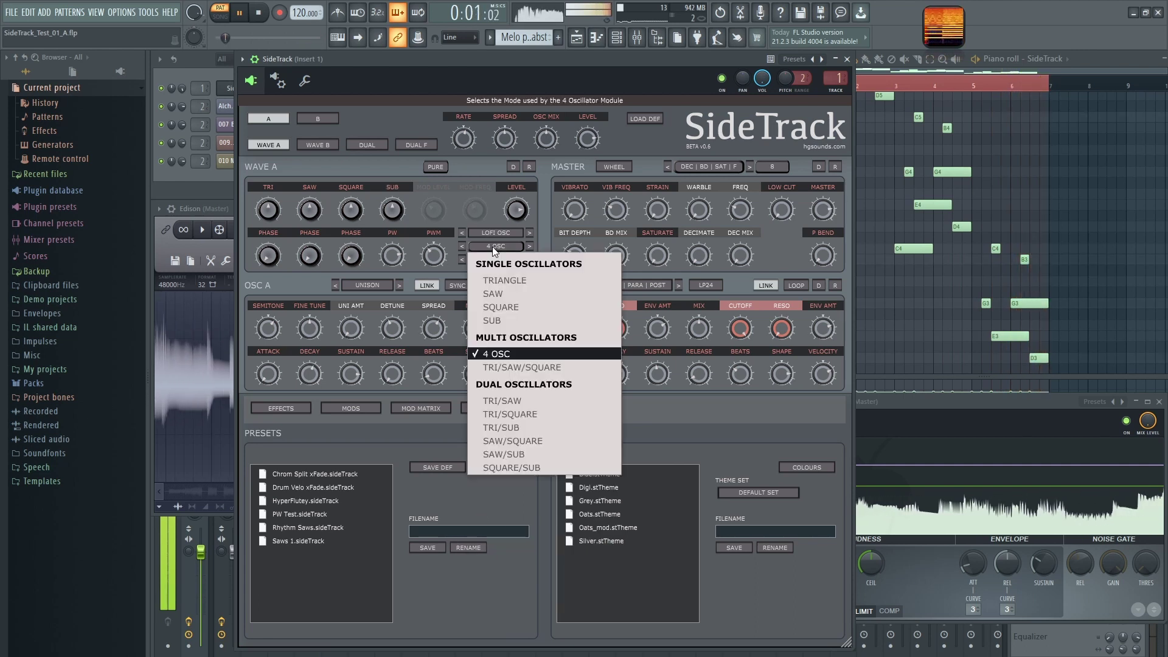
pyautogui.click(499, 278)
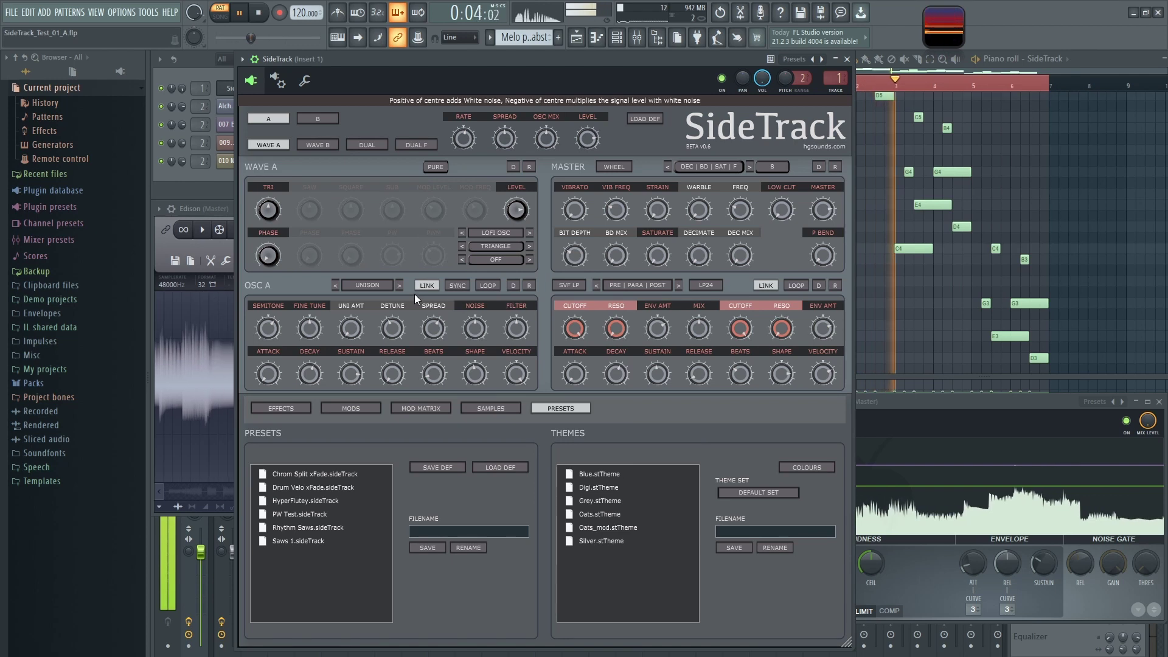
# - Switch wave A's oscillator mode to SQUARE, listen to it and stop playback
pyautogui.click(487, 246)
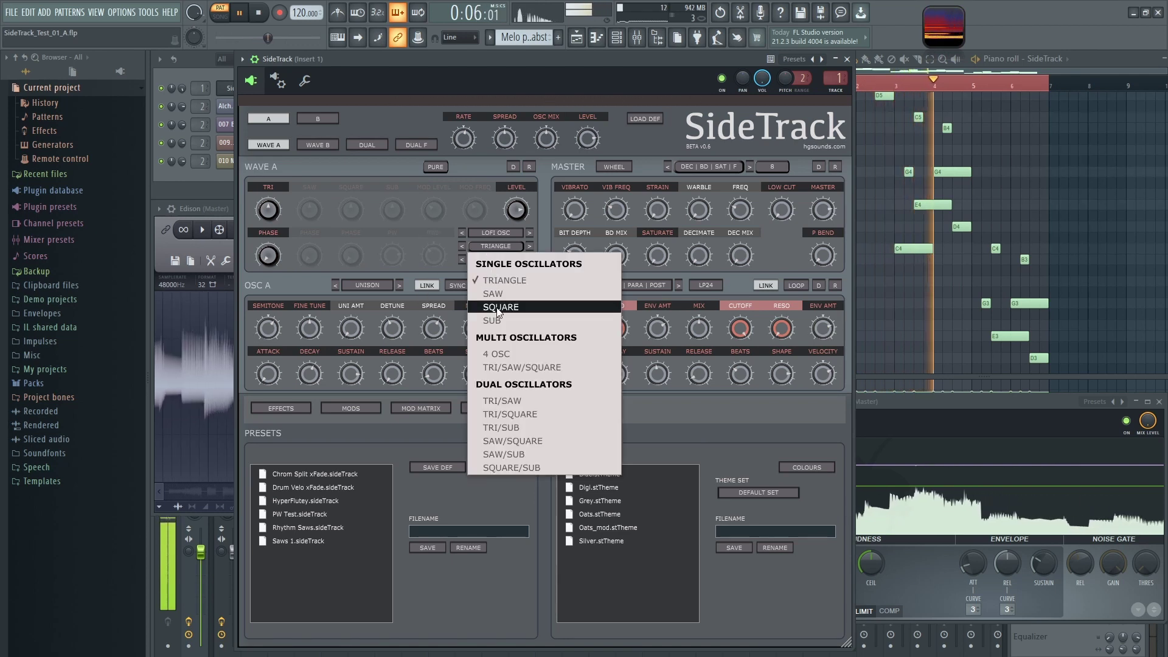
pyautogui.click(501, 307)
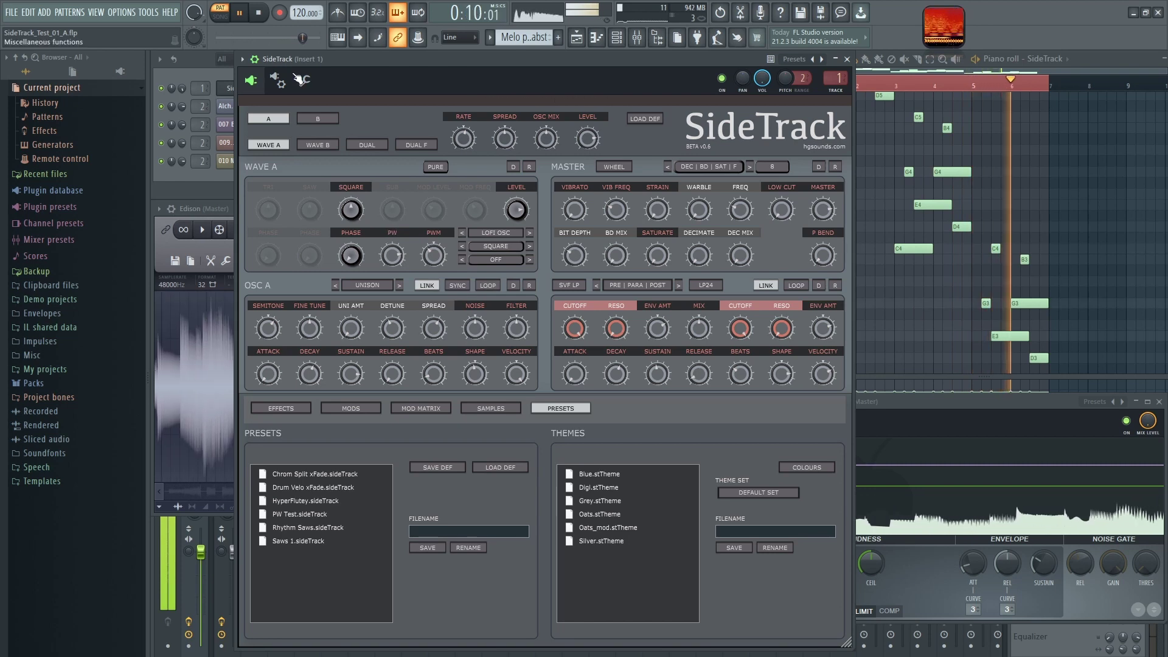
pyautogui.click(261, 14)
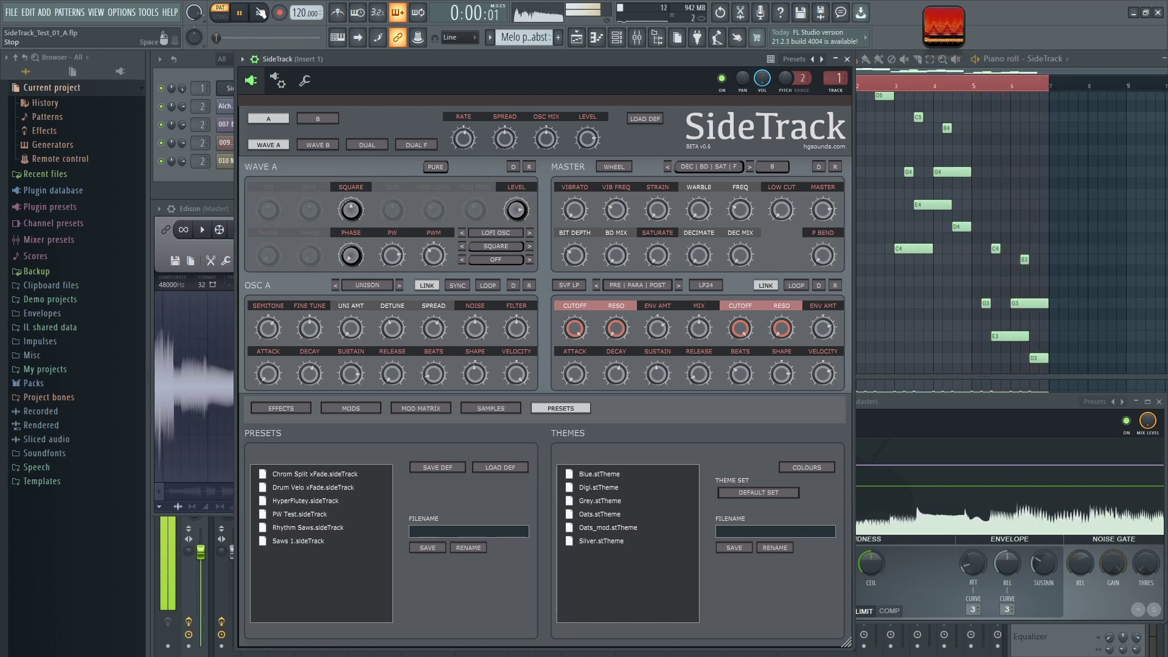
pyautogui.click(260, 13)
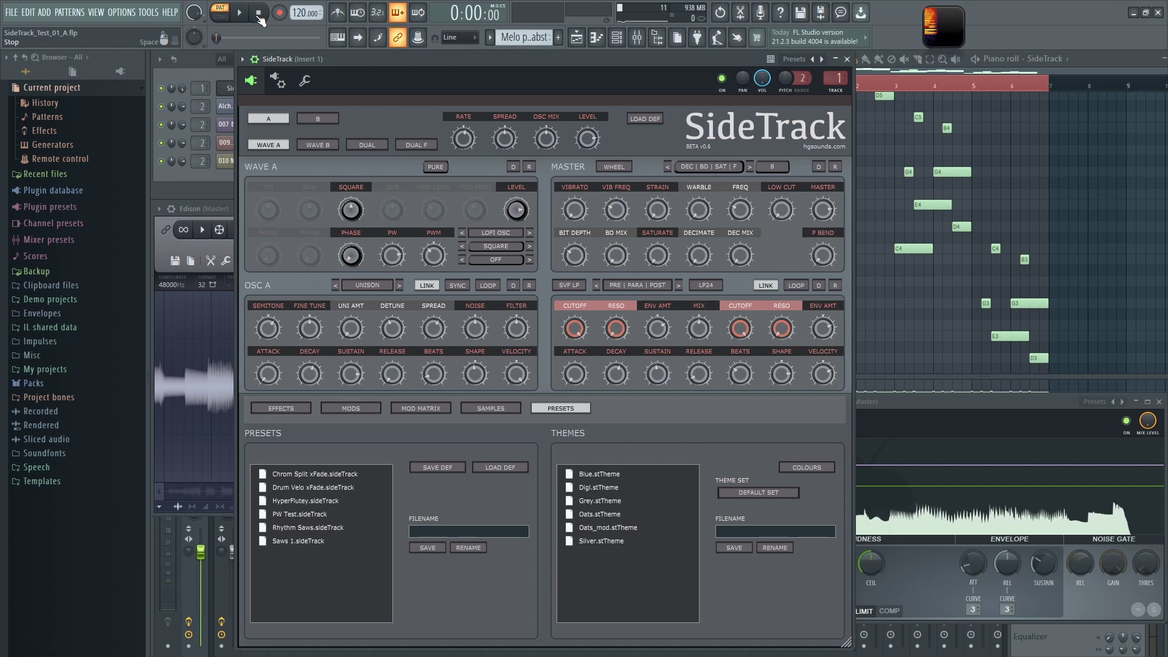